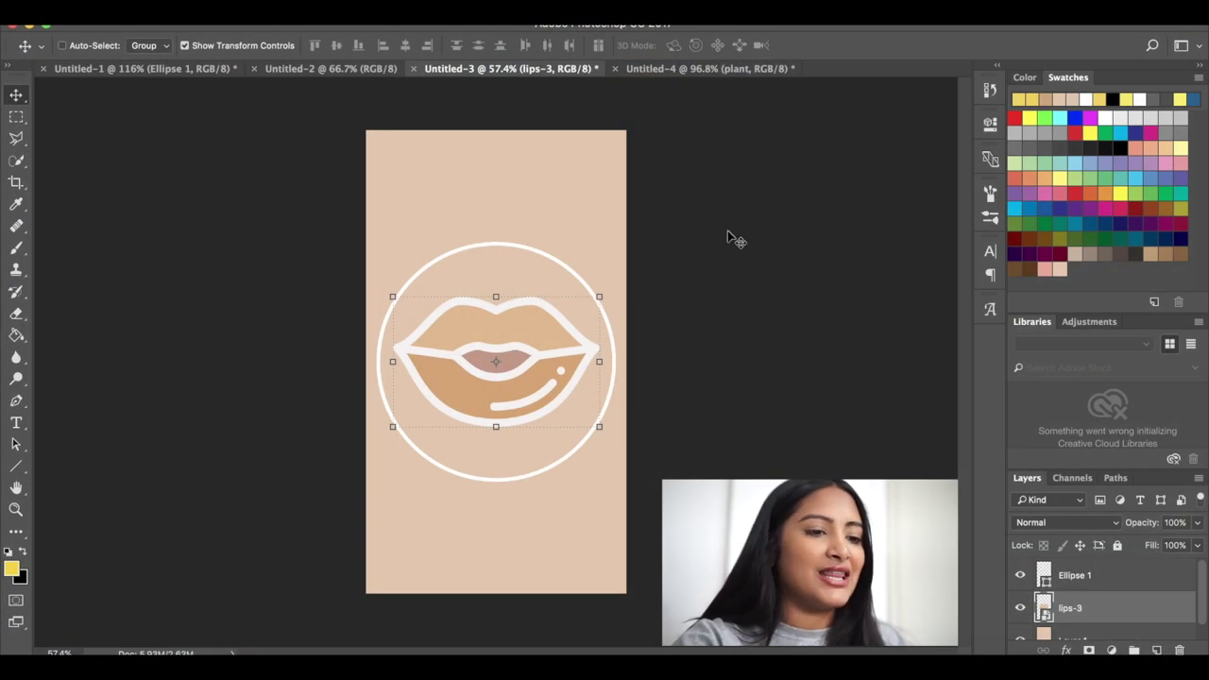
Step: Switch to the rectangular Marquee tool, then bring up flaticon.com in Safari
{"action": "key", "text": "m"}
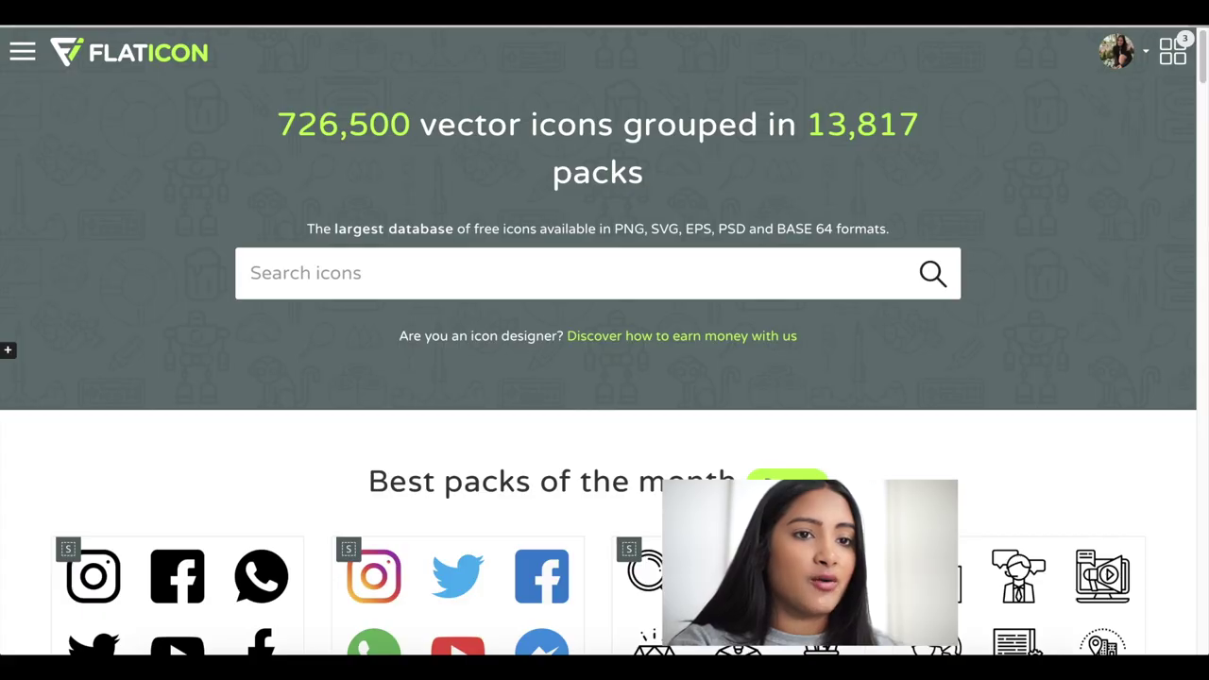
Step: Open google.com in a new tab, reach the blog, and screenshot its beige menu bar
{"action": "key", "text": "super+t"}
{"action": "type", "text": "google.com"}
{"action": "key", "text": "Return"}
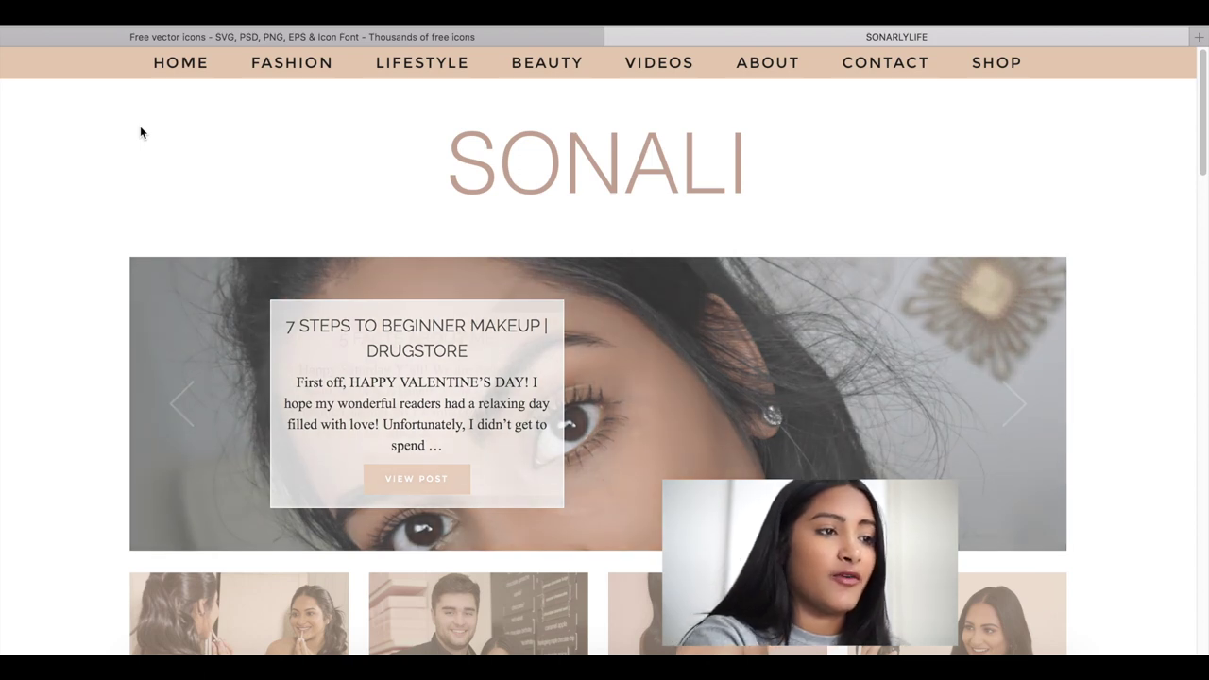
{"action": "key", "text": "super+shift+4"}
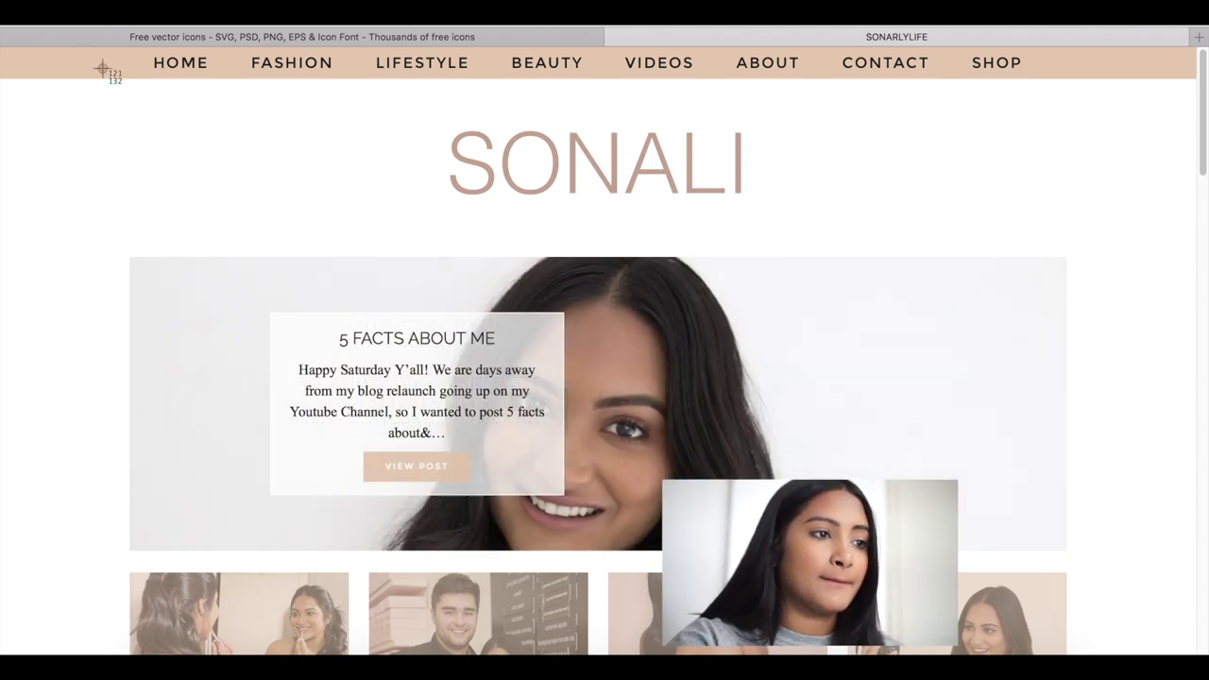
{"action": "left_click_drag", "start_coordinate": [68, 52], "coordinate": [185, 97]}
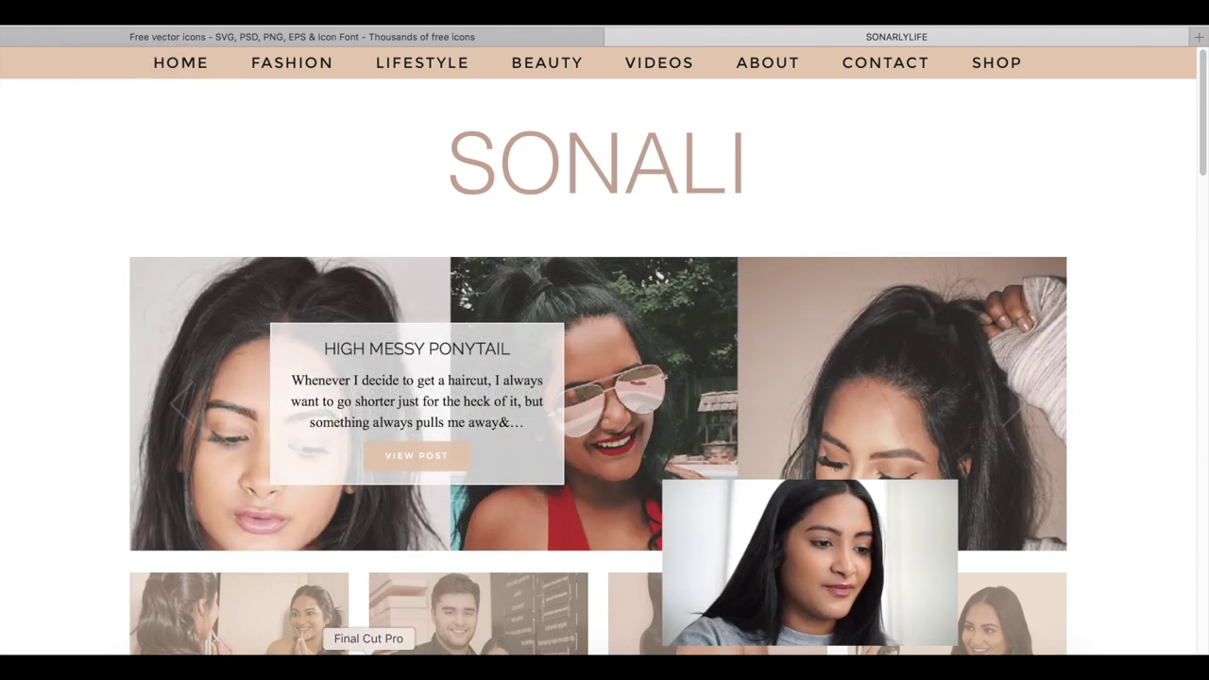
Step: Place the beige menu-bar screenshot from Finder onto the Photoshop canvas
{"action": "left_click", "coordinate": [245, 666]}
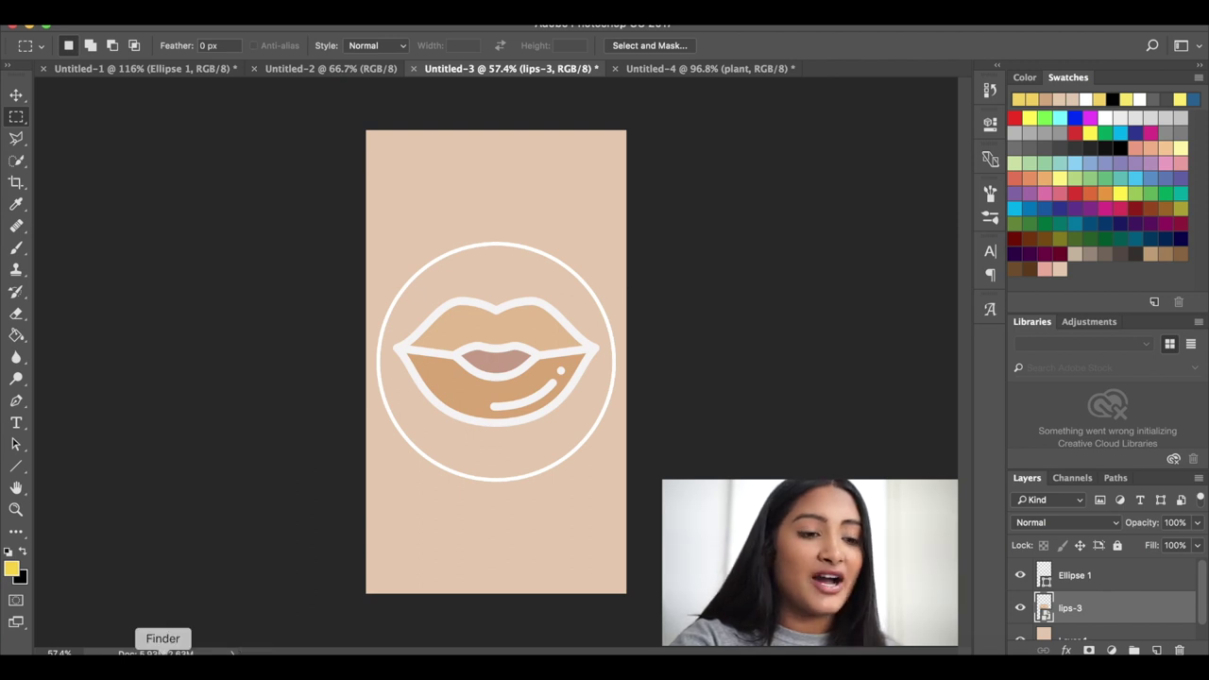
{"action": "left_click", "coordinate": [162, 666]}
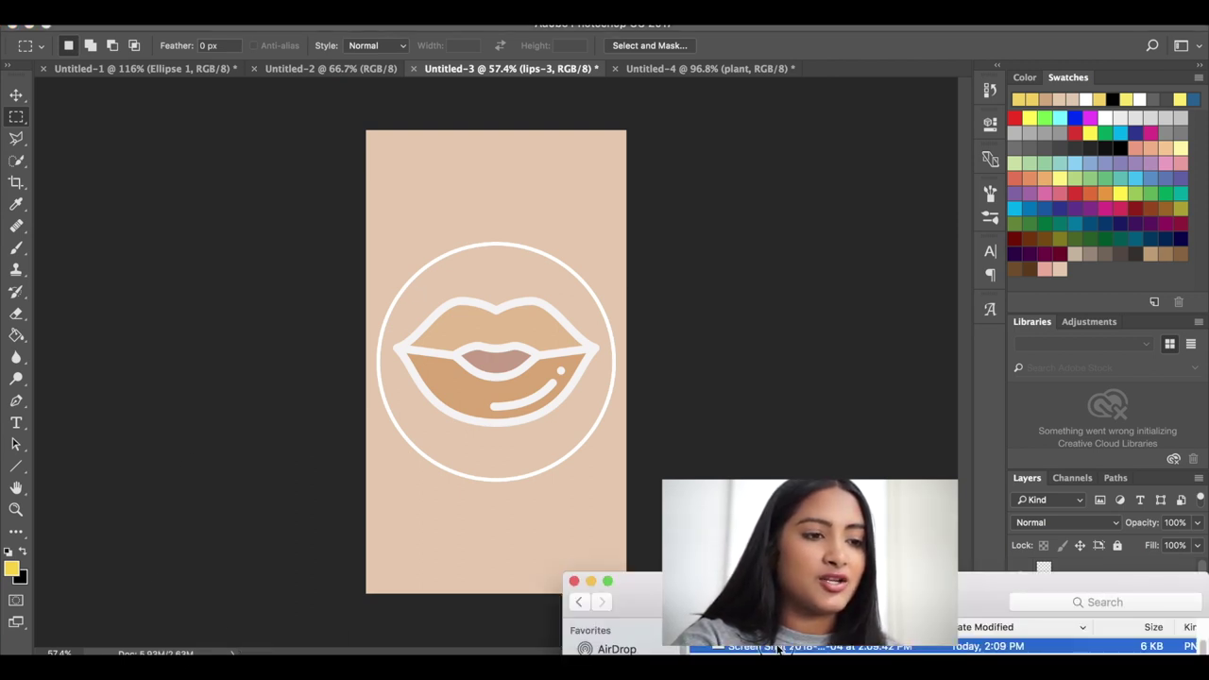
{"action": "left_click_drag", "start_coordinate": [779, 649], "coordinate": [540, 463]}
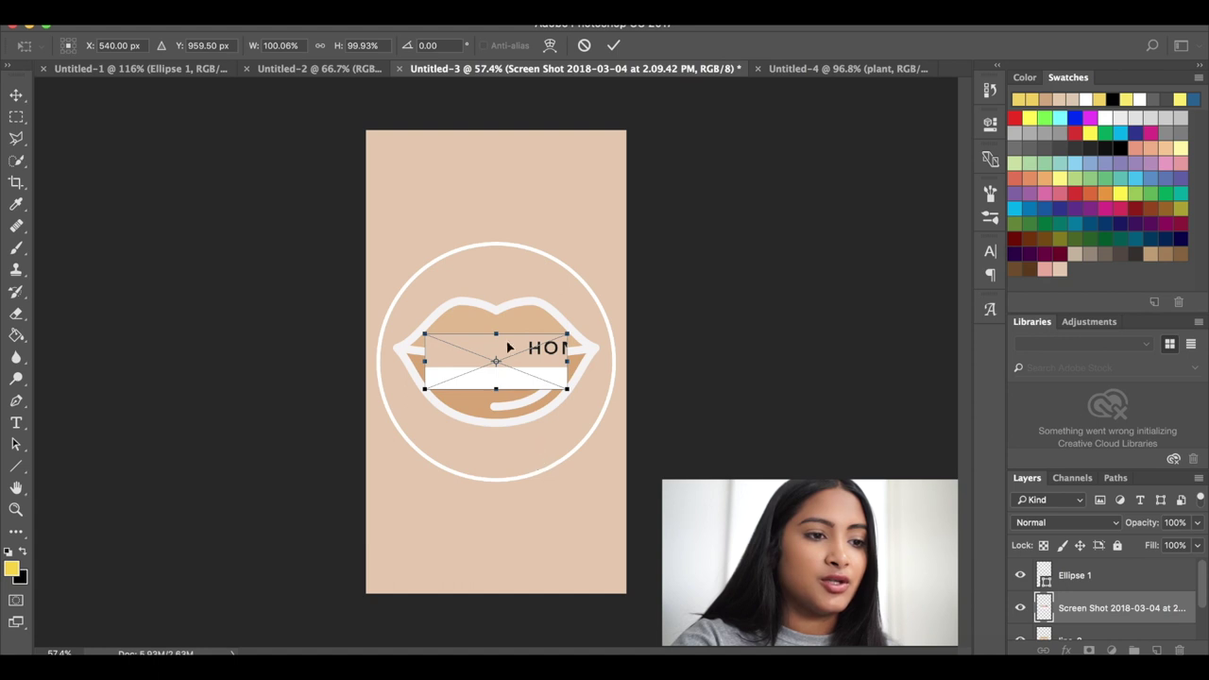
{"action": "key", "text": "Return"}
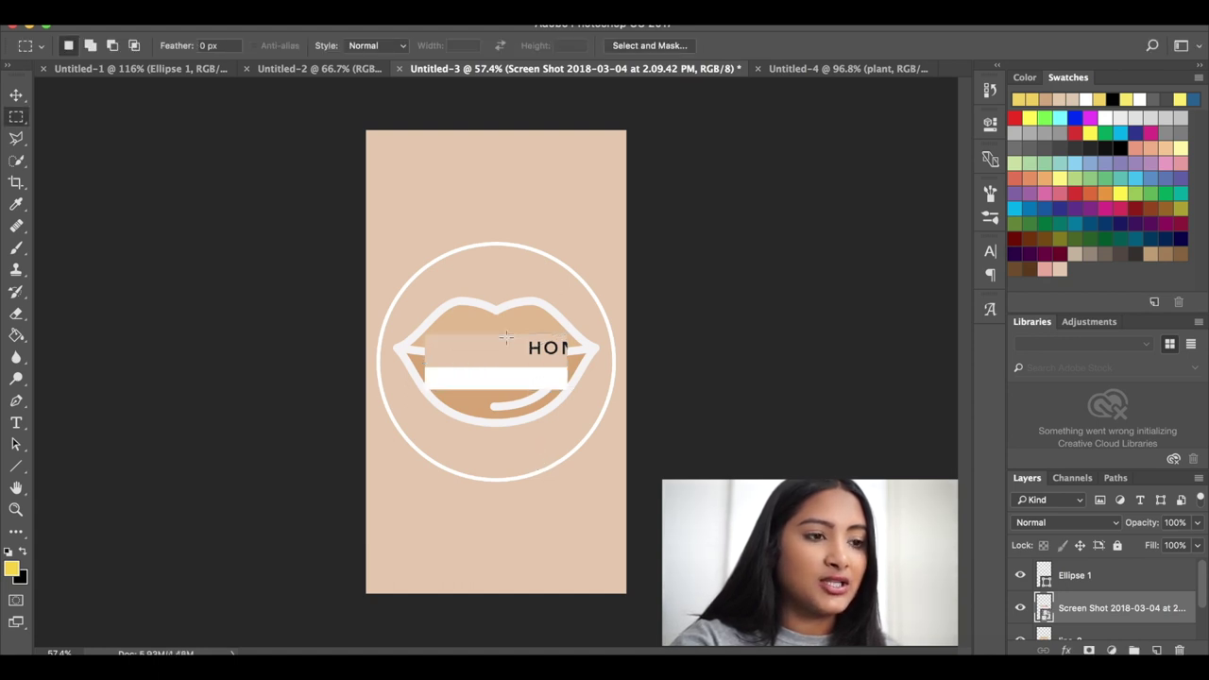
Step: Eyedrop the screenshot's beige #eac6ab as the foreground colour
{"action": "left_click", "coordinate": [12, 571]}
{"action": "left_click", "coordinate": [498, 343]}
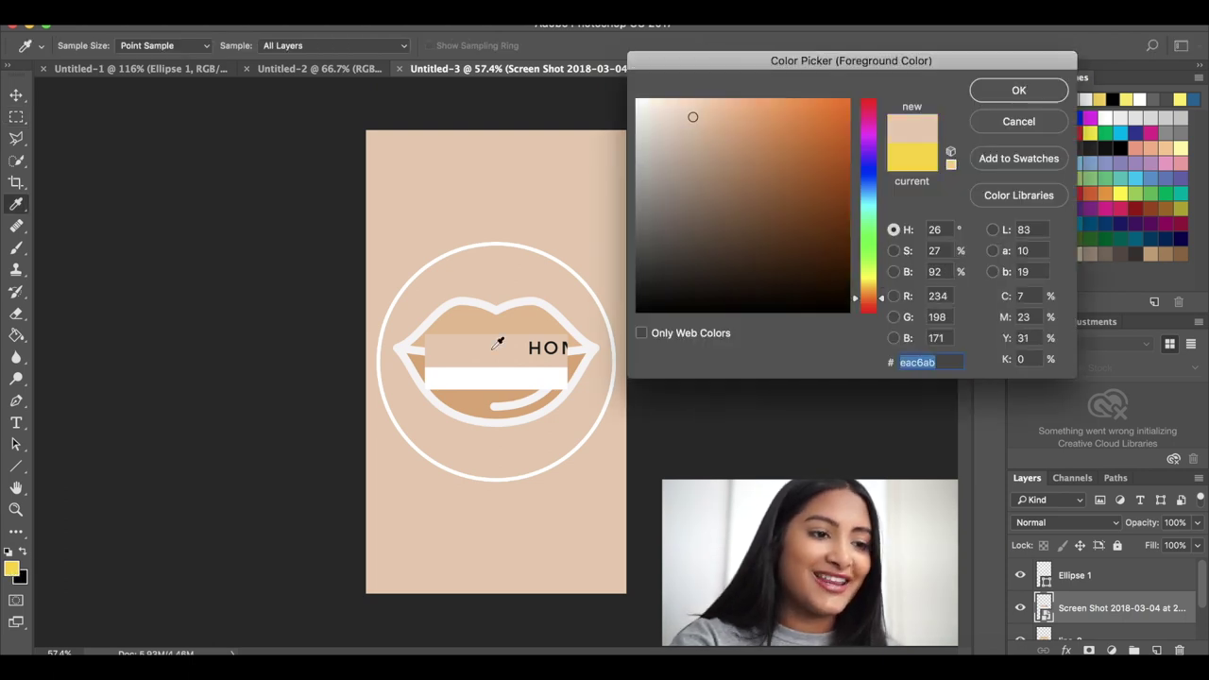
{"action": "left_click", "coordinate": [498, 343]}
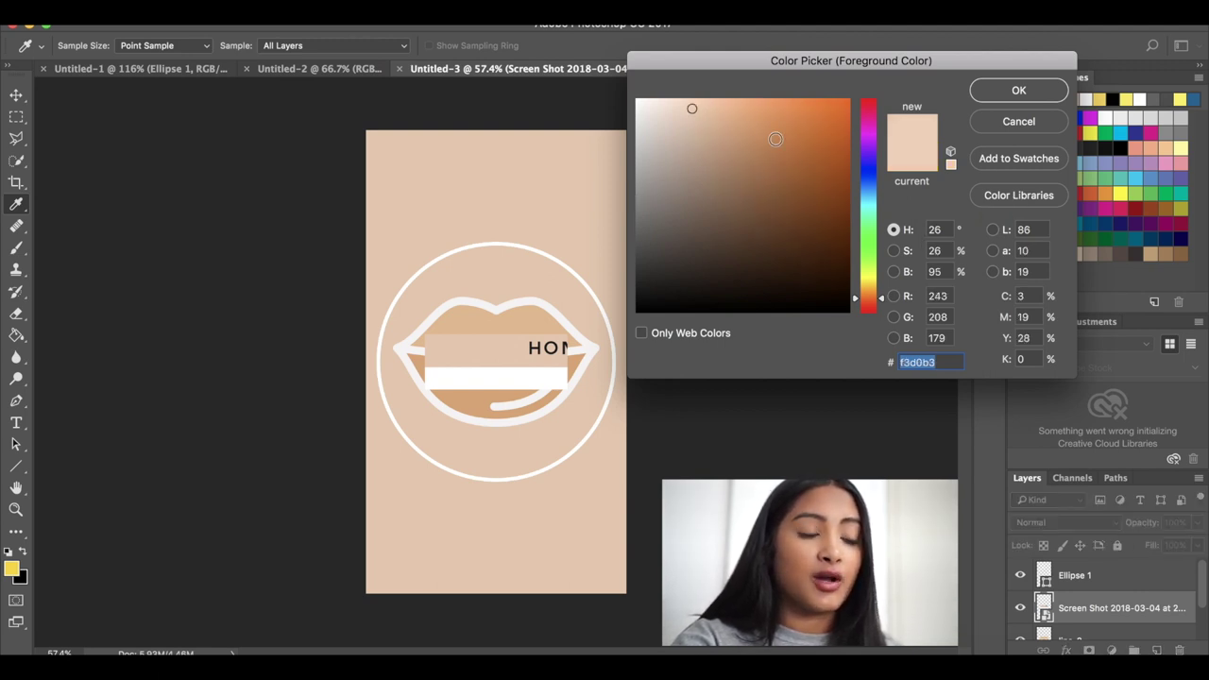
{"action": "left_click", "coordinate": [1019, 195]}
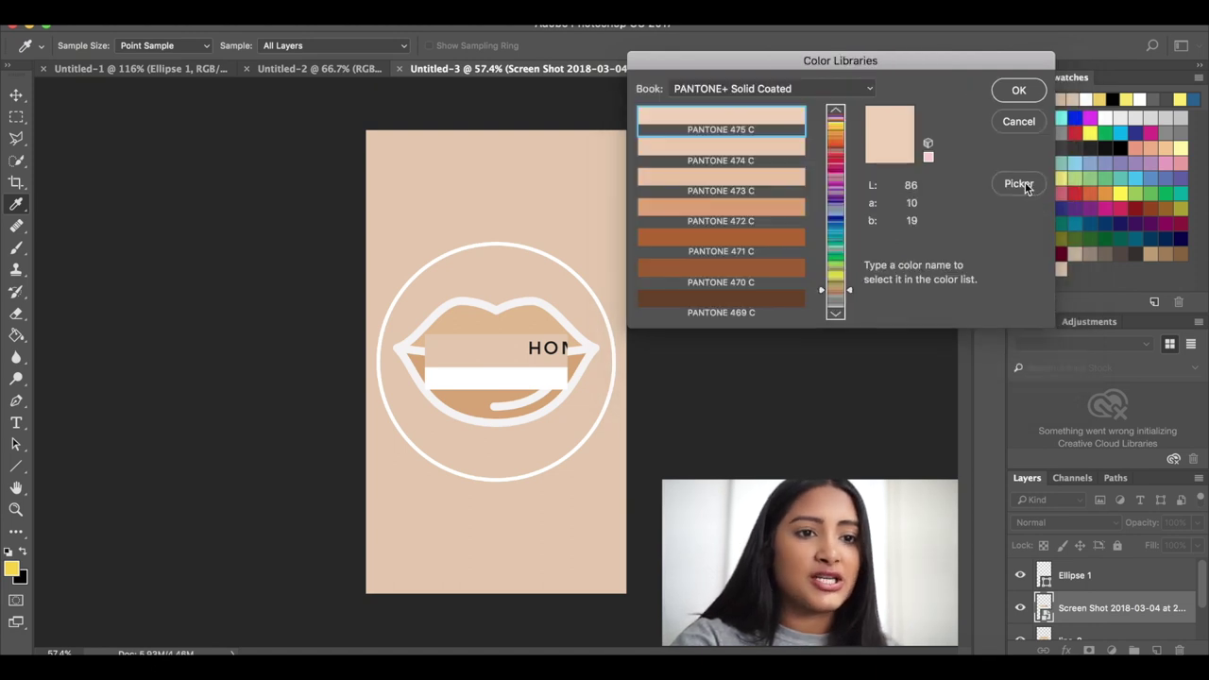
{"action": "left_click", "coordinate": [1025, 187]}
{"action": "left_click", "coordinate": [463, 346]}
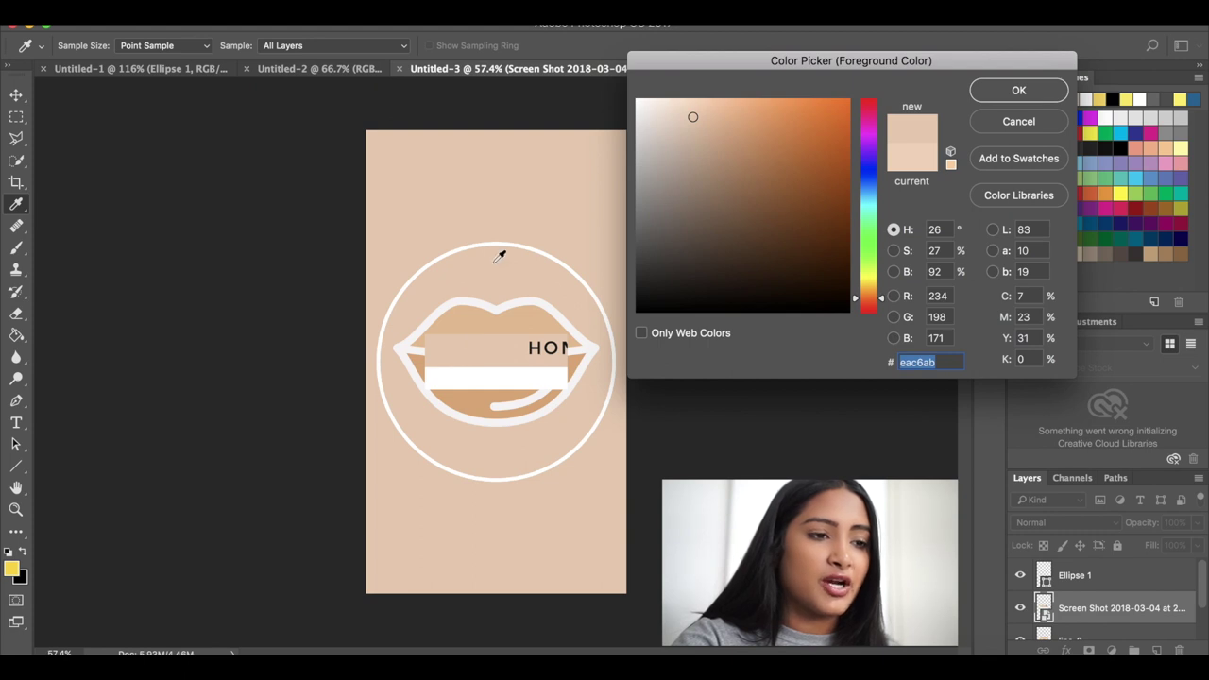
{"action": "left_click", "coordinate": [1018, 91]}
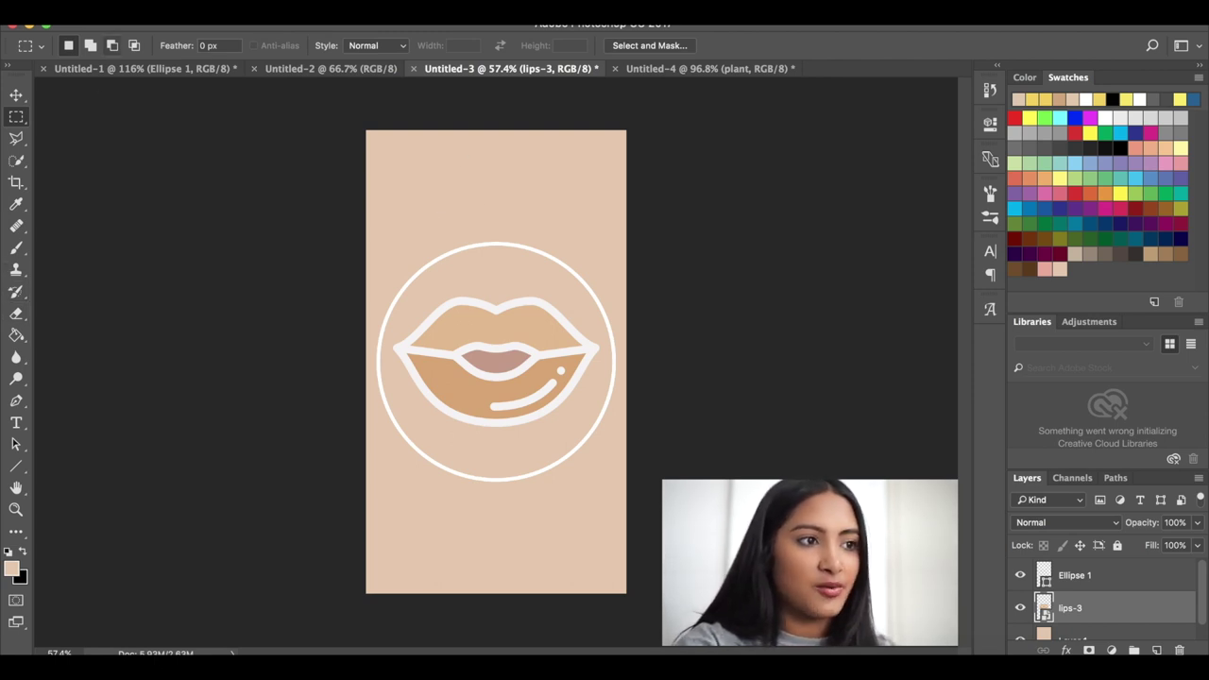
{"action": "left_click", "coordinate": [153, 3]}
Step: Create a new document from the 1080×1920 px Snapchat Filter preset with a white background
{"action": "key", "text": "super+n"}
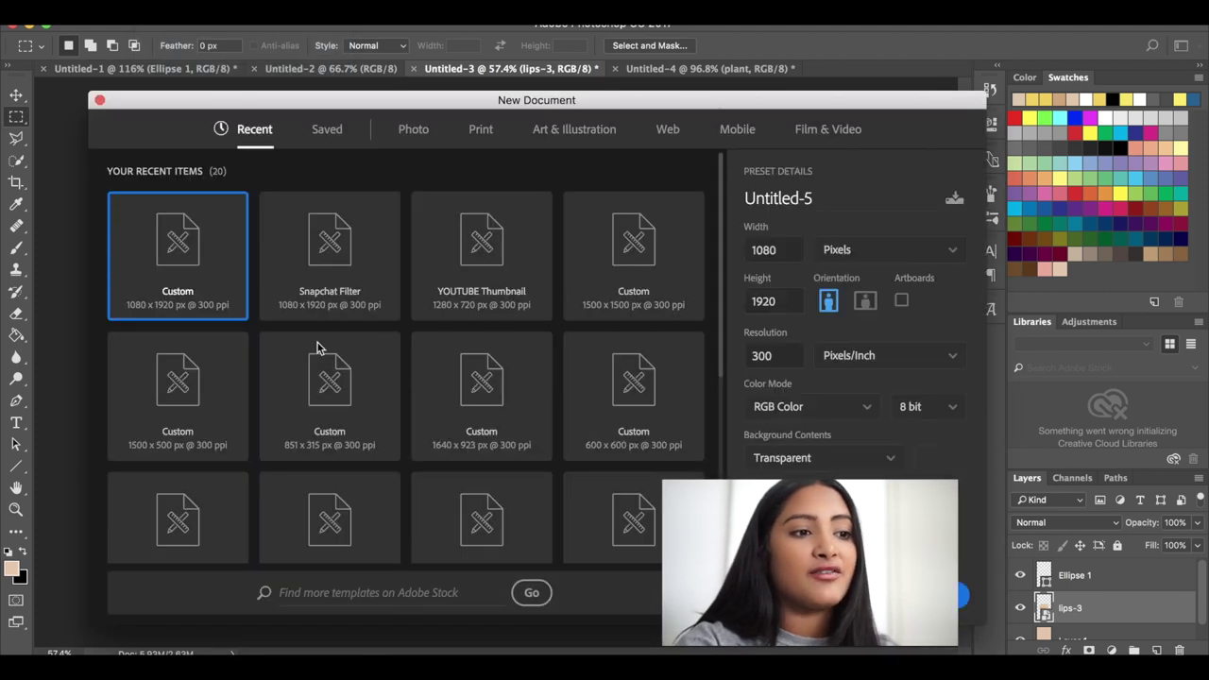
{"action": "left_click", "coordinate": [332, 277]}
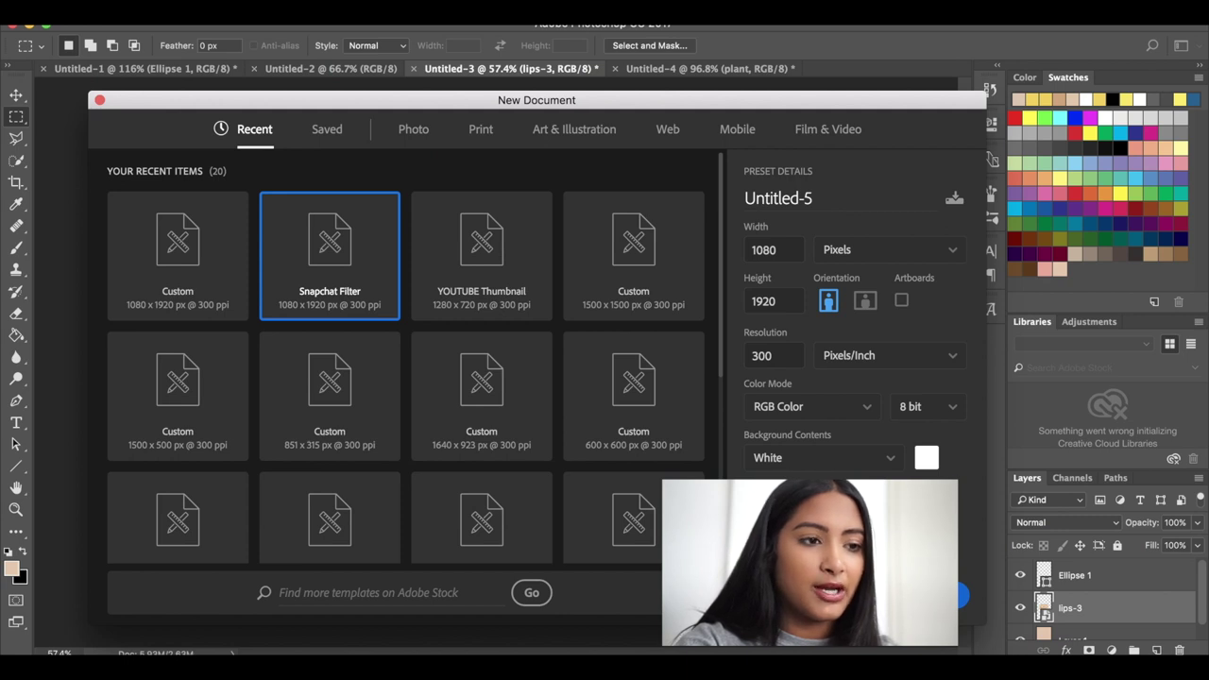
{"action": "key", "text": "Return"}
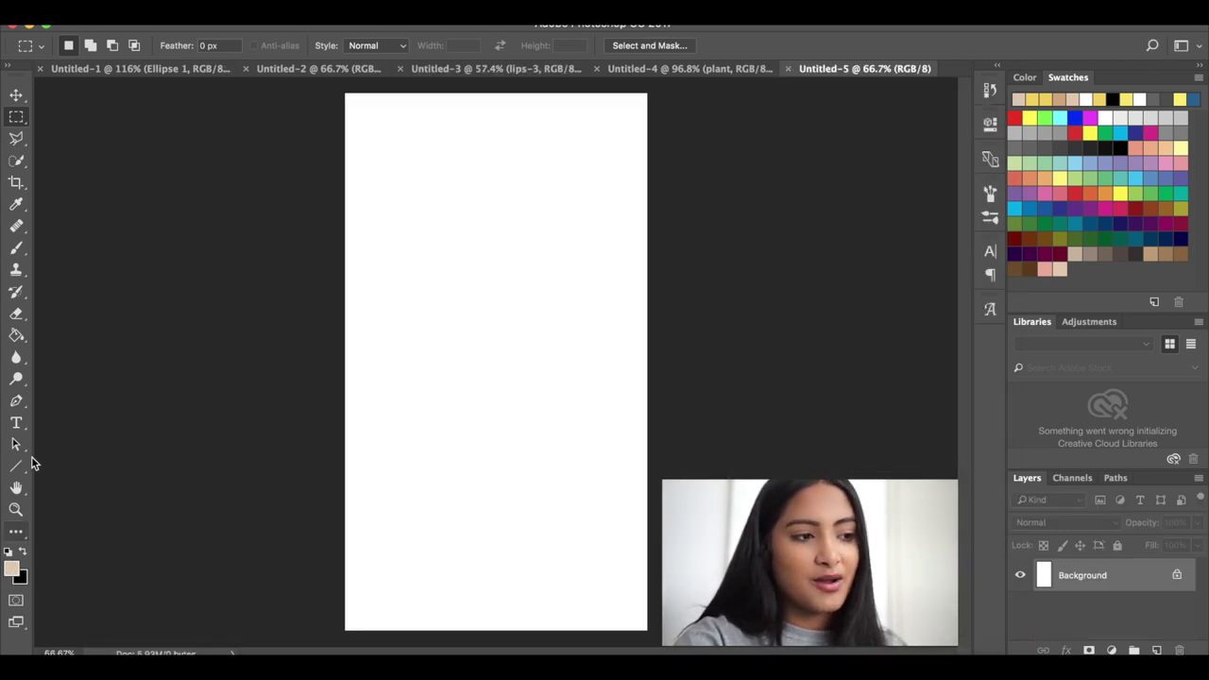
Step: Fill the canvas with beige using the Paint Bucket and add a new empty layer
{"action": "left_click", "coordinate": [16, 336]}
{"action": "left_click", "coordinate": [435, 300]}
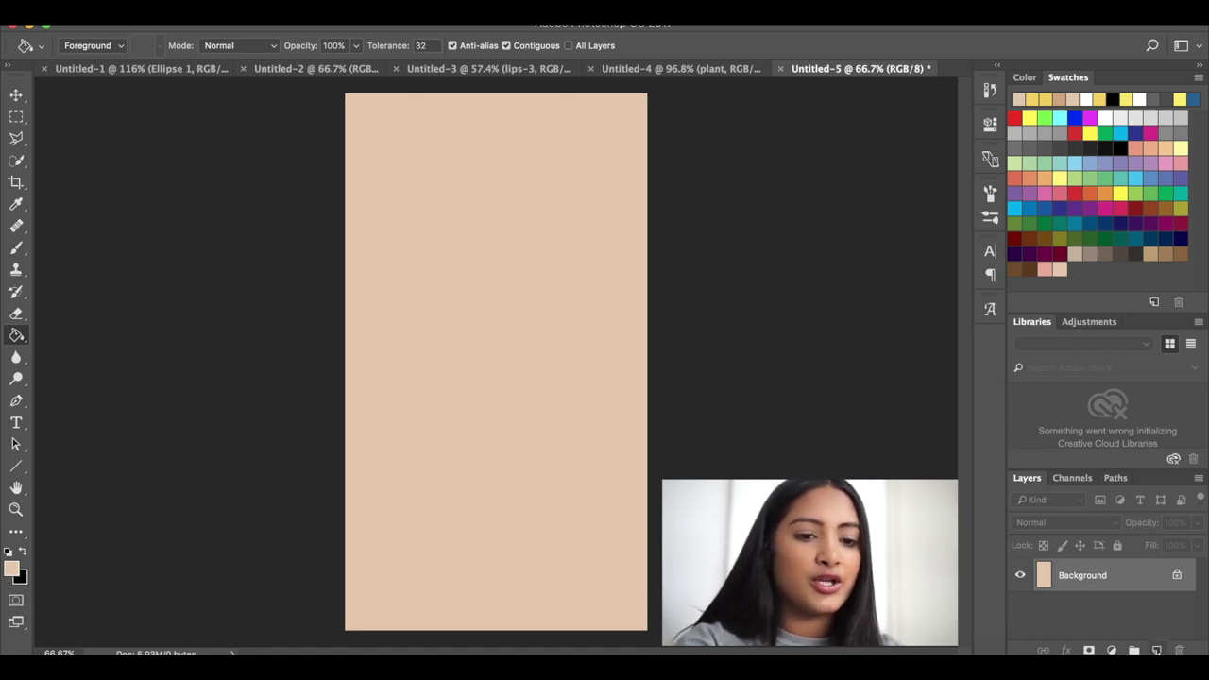
{"action": "key", "text": "ctrl+shift+alt+n"}
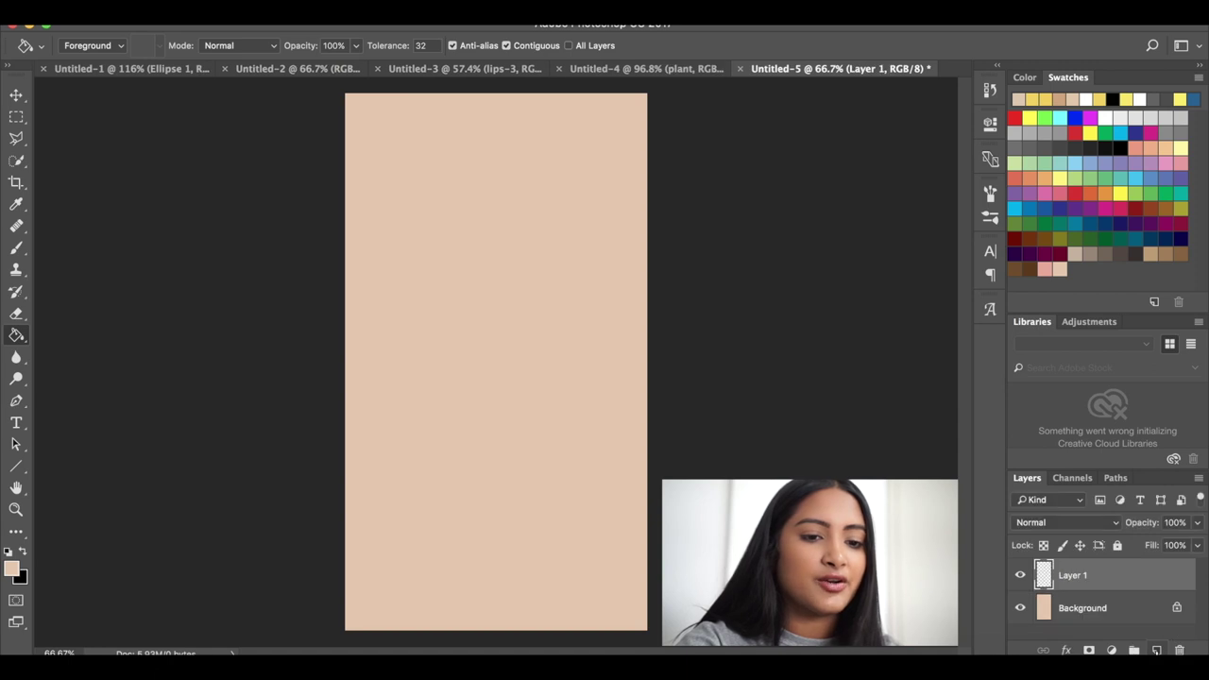
Step: Choose the Ellipse Tool from the shape flyout and start dragging a circle
{"action": "left_click", "coordinate": [18, 466]}
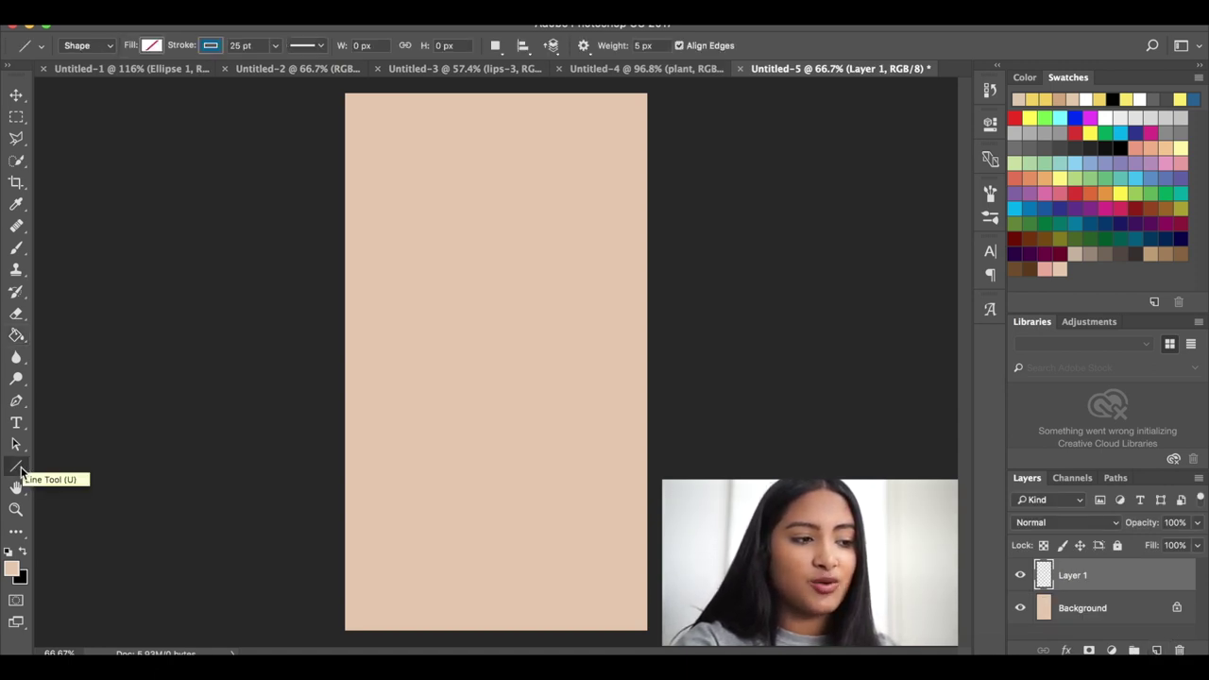
{"action": "left_click", "coordinate": [18, 467]}
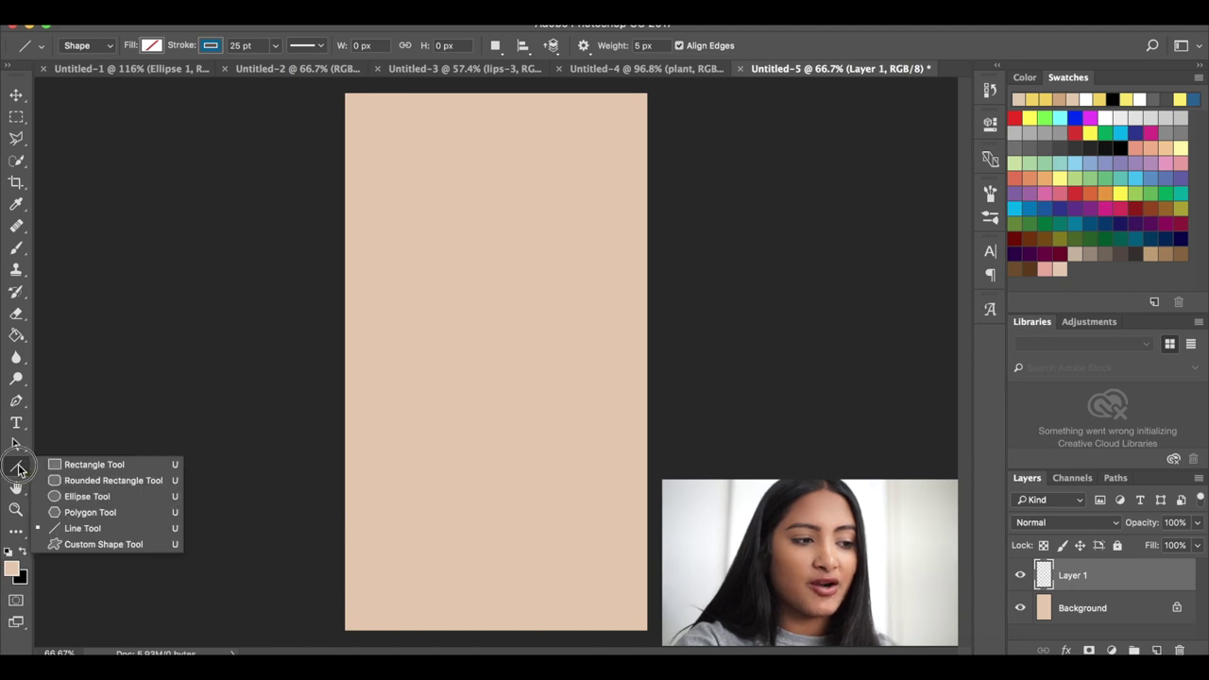
{"action": "left_click", "coordinate": [55, 496]}
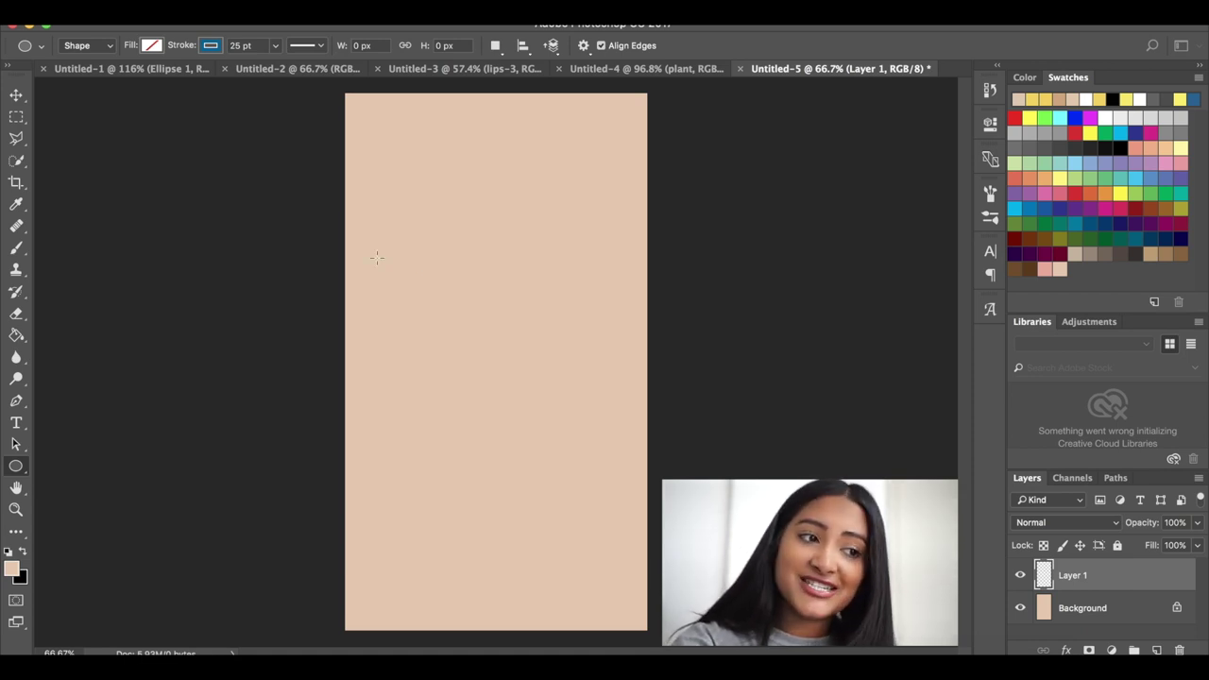
{"action": "left_click_drag", "start_coordinate": [362, 192], "coordinate": [637, 505]}
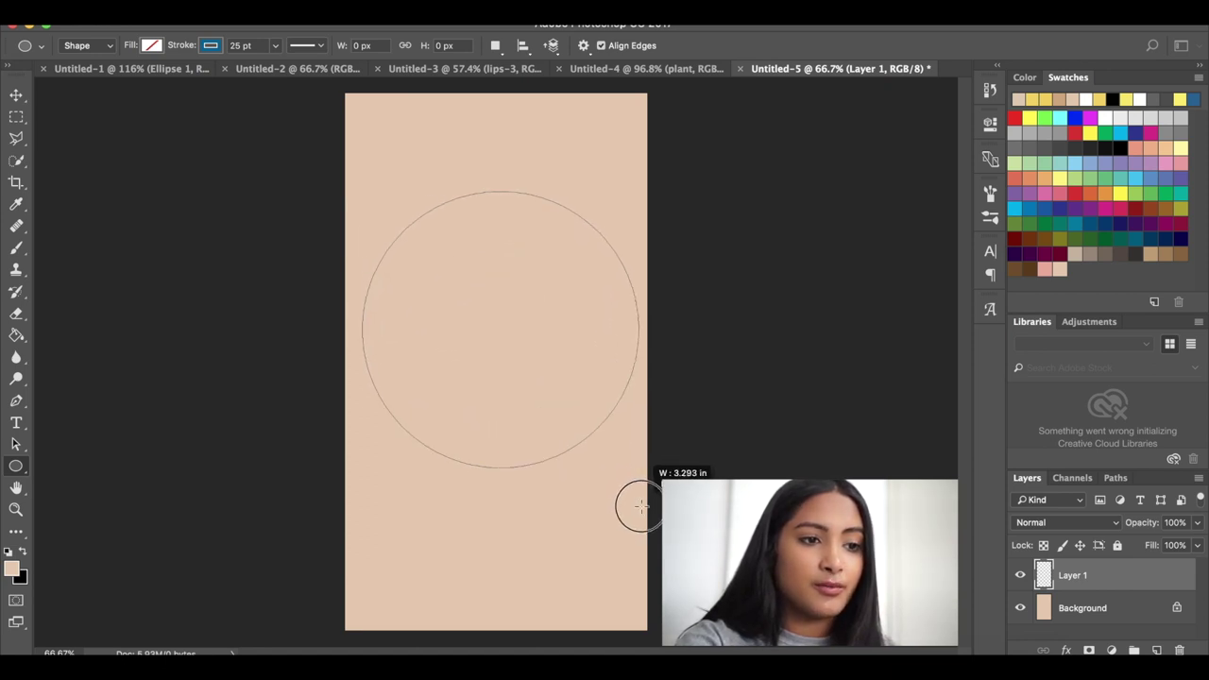
Step: Finish the 1016 px circle and set its stroke width to 5.71 pt
{"action": "left_click_drag", "start_coordinate": [640, 508], "coordinate": [647, 508]}
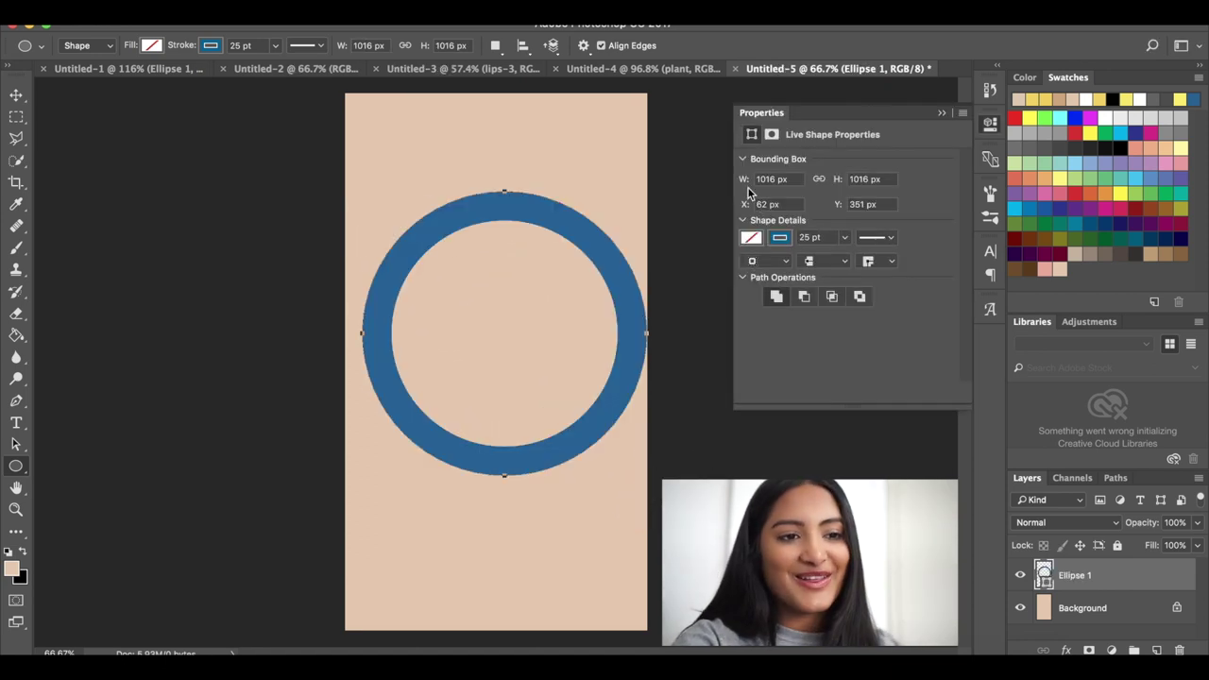
{"action": "left_click", "coordinate": [845, 239]}
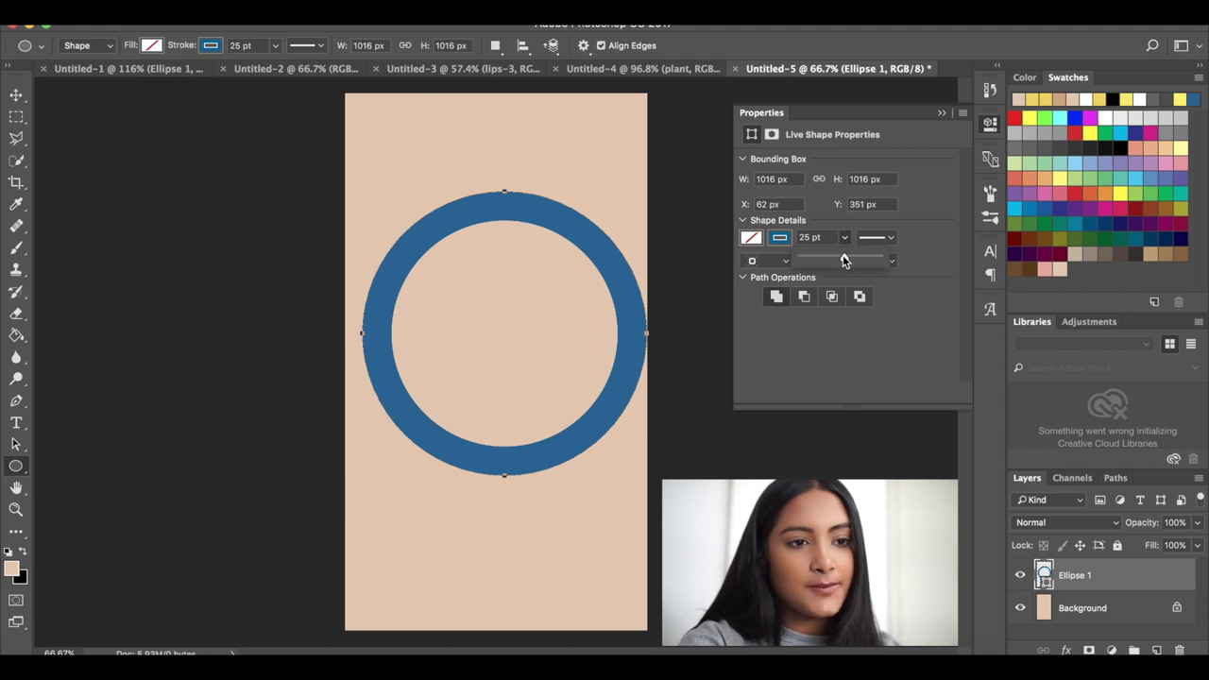
{"action": "left_click_drag", "start_coordinate": [844, 260], "coordinate": [821, 262]}
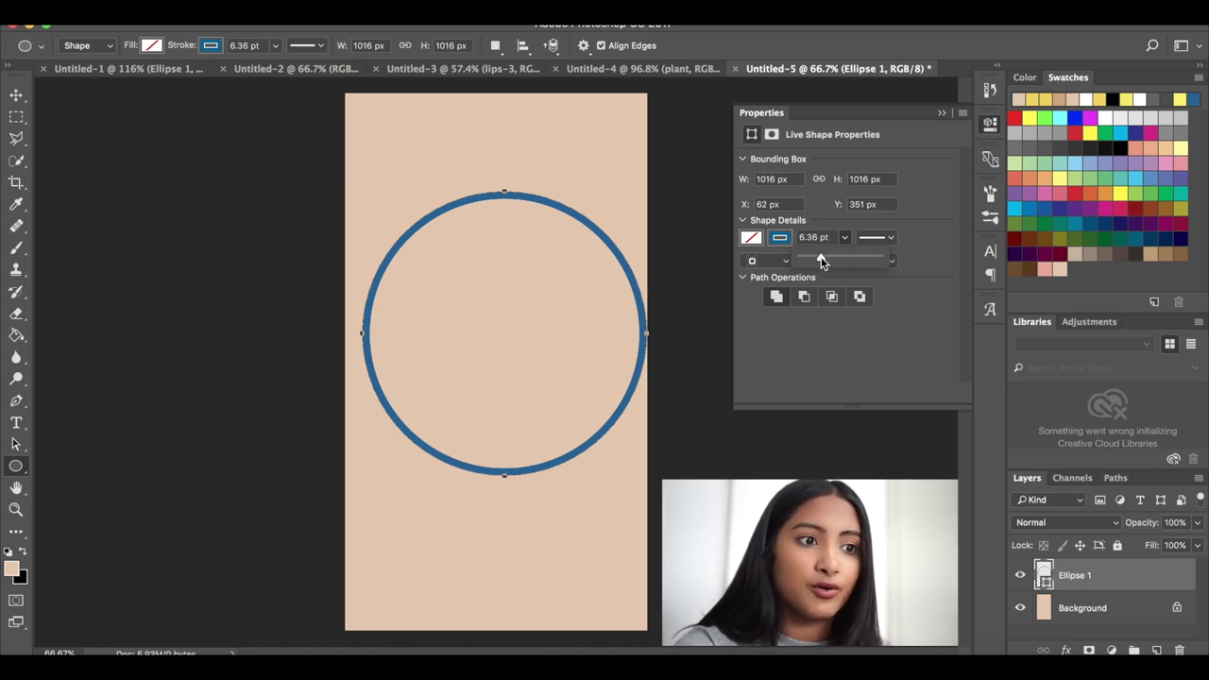
{"action": "left_click_drag", "start_coordinate": [822, 262], "coordinate": [819, 262]}
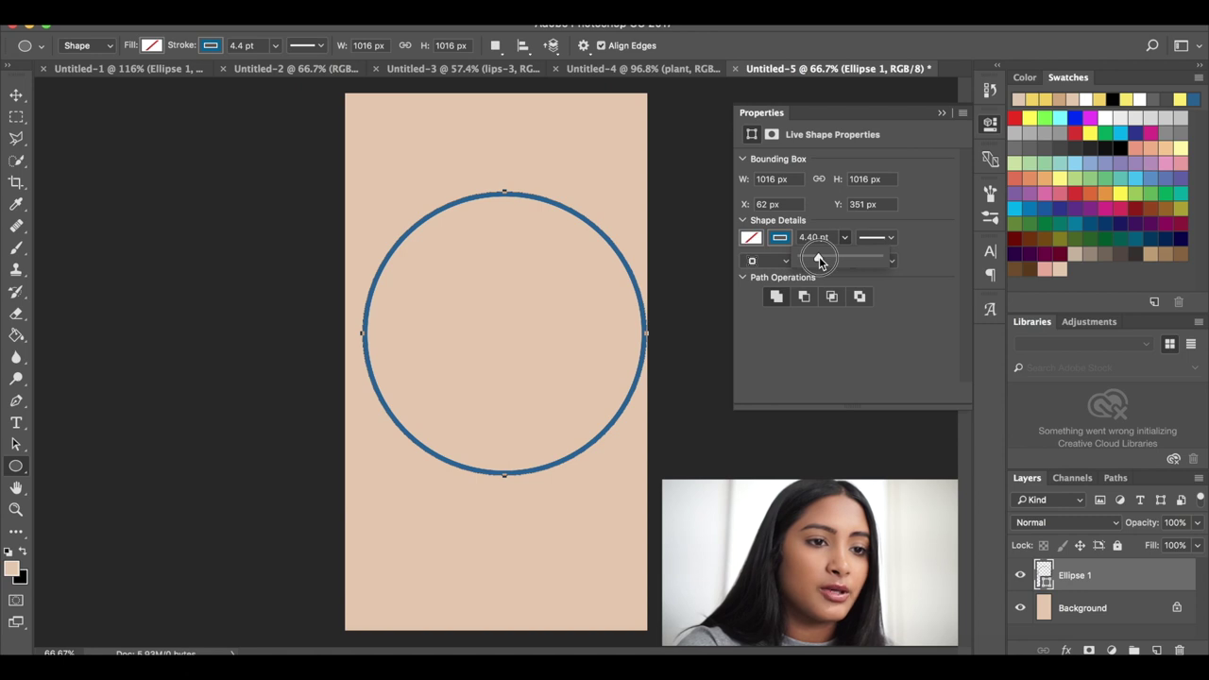
{"action": "left_click_drag", "start_coordinate": [819, 261], "coordinate": [821, 262]}
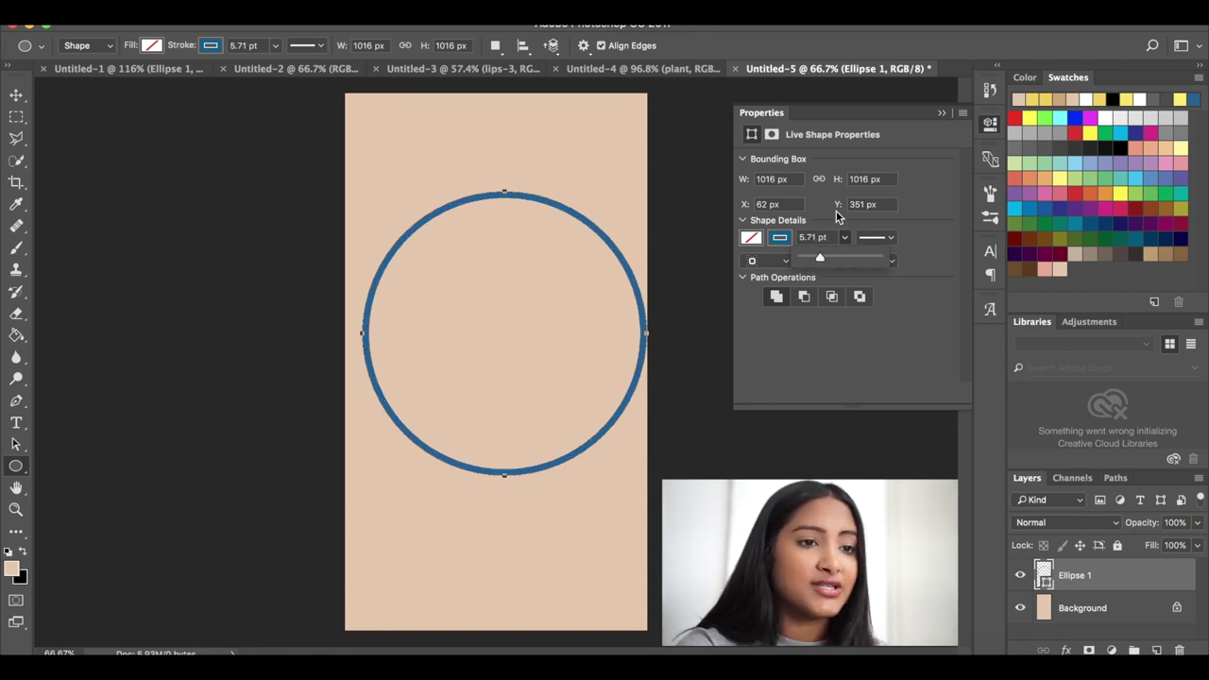
{"action": "left_click", "coordinate": [780, 237]}
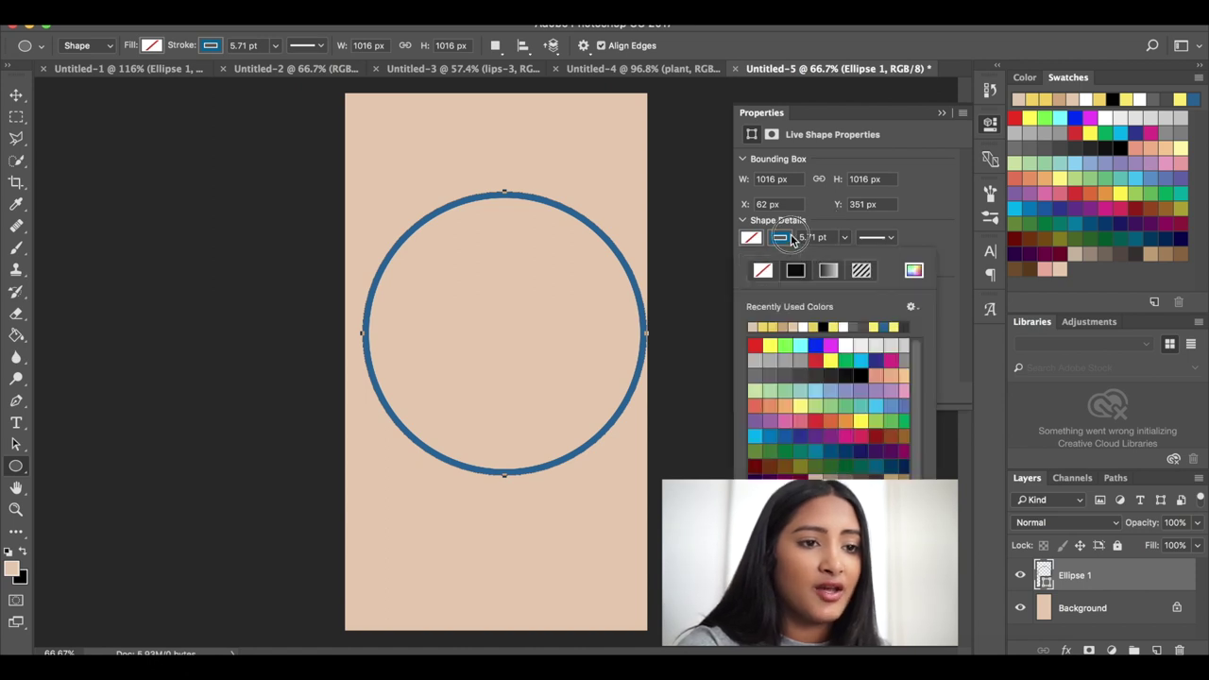
Step: Make the circle's stroke white and enable Snap To Grid via a Help search for 'grid'
{"action": "left_click", "coordinate": [806, 326]}
{"action": "key", "text": "v"}
{"action": "left_click", "coordinate": [590, 12]}
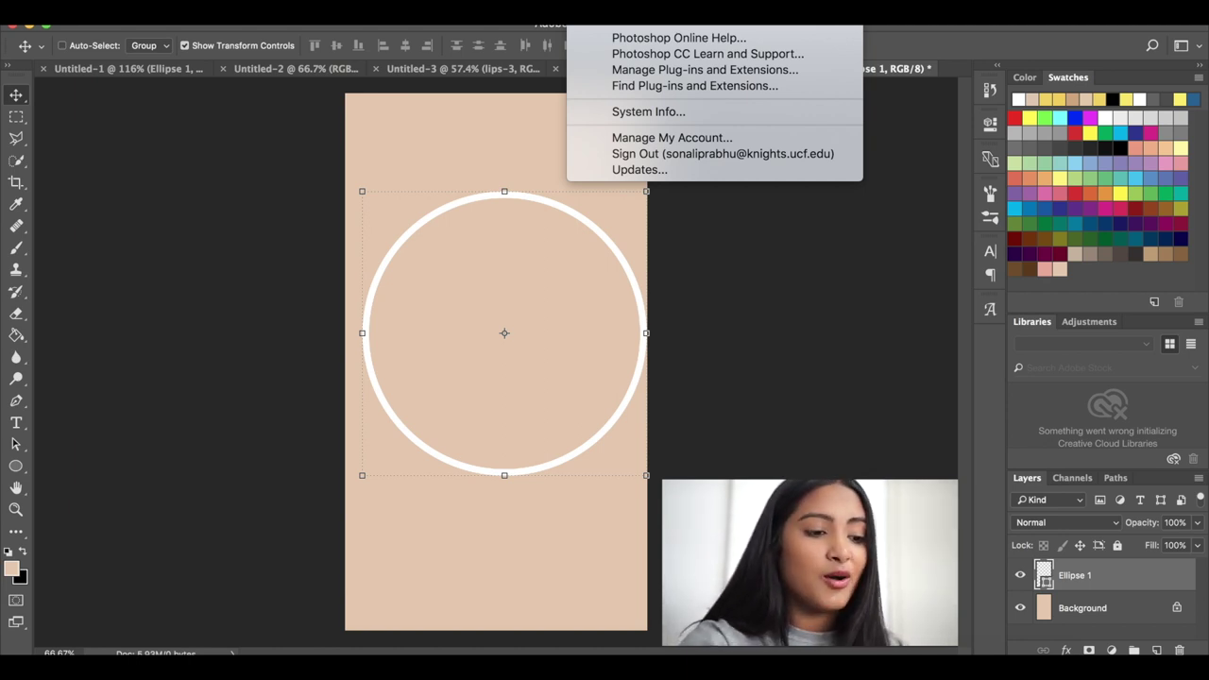
{"action": "type", "text": "grid"}
{"action": "mouse_move", "coordinate": [746, 47]}
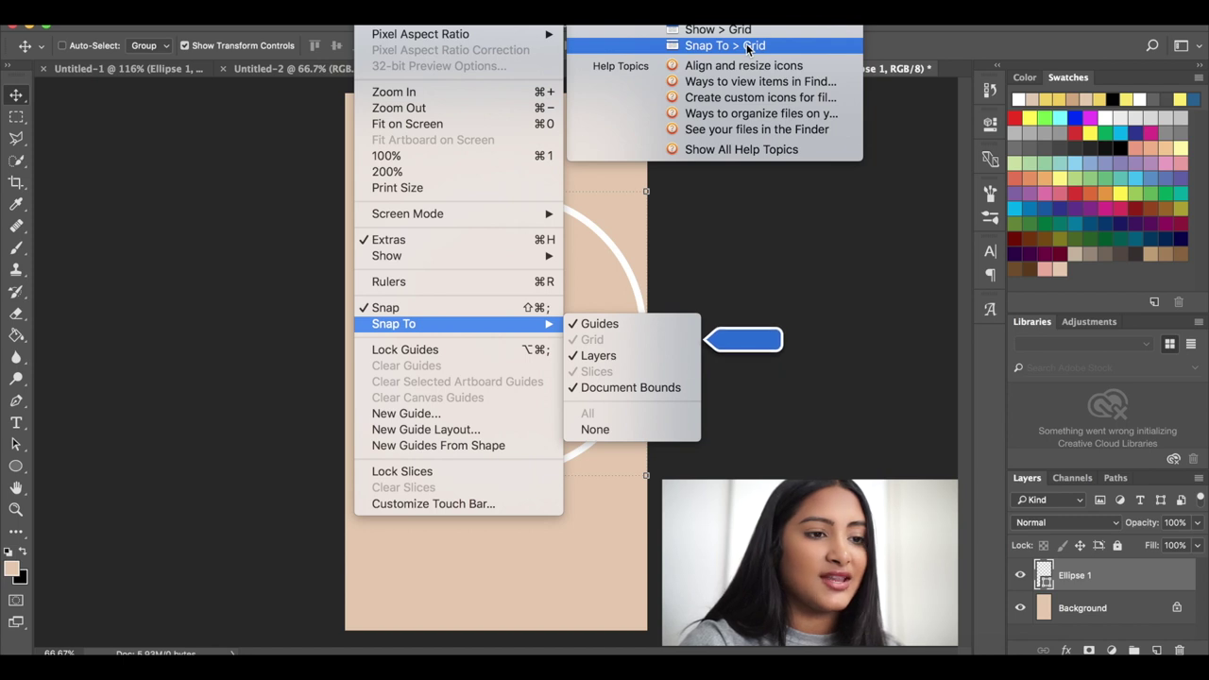
{"action": "left_click", "coordinate": [746, 47]}
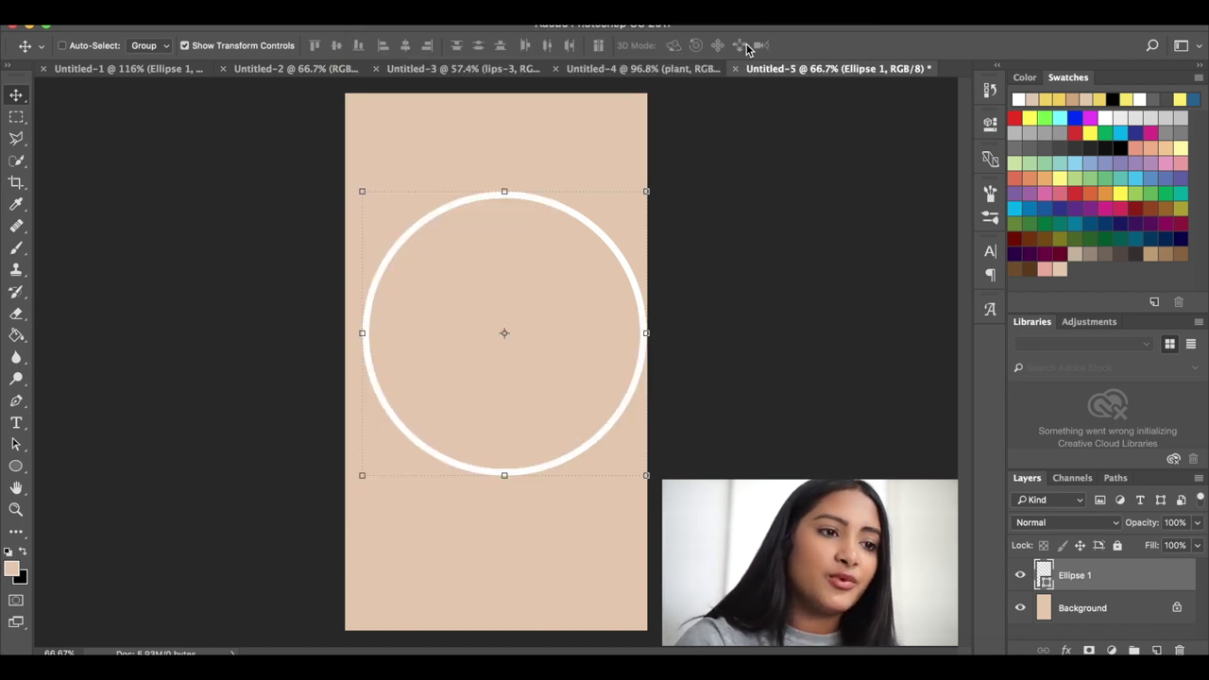
Step: Move the white circle to the canvas centre and toggle Ellipse 1's visibility to check it
{"action": "left_click_drag", "start_coordinate": [559, 236], "coordinate": [544, 264]}
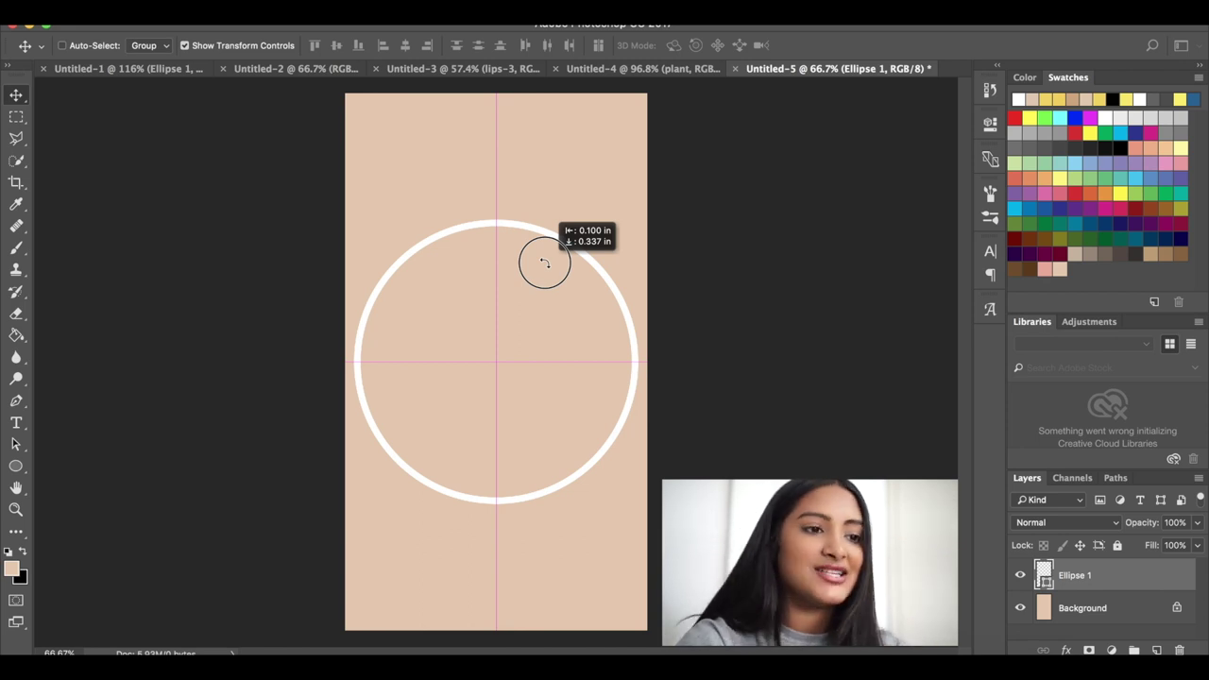
{"action": "left_click_drag", "start_coordinate": [544, 263], "coordinate": [545, 266]}
{"action": "key", "text": "m"}
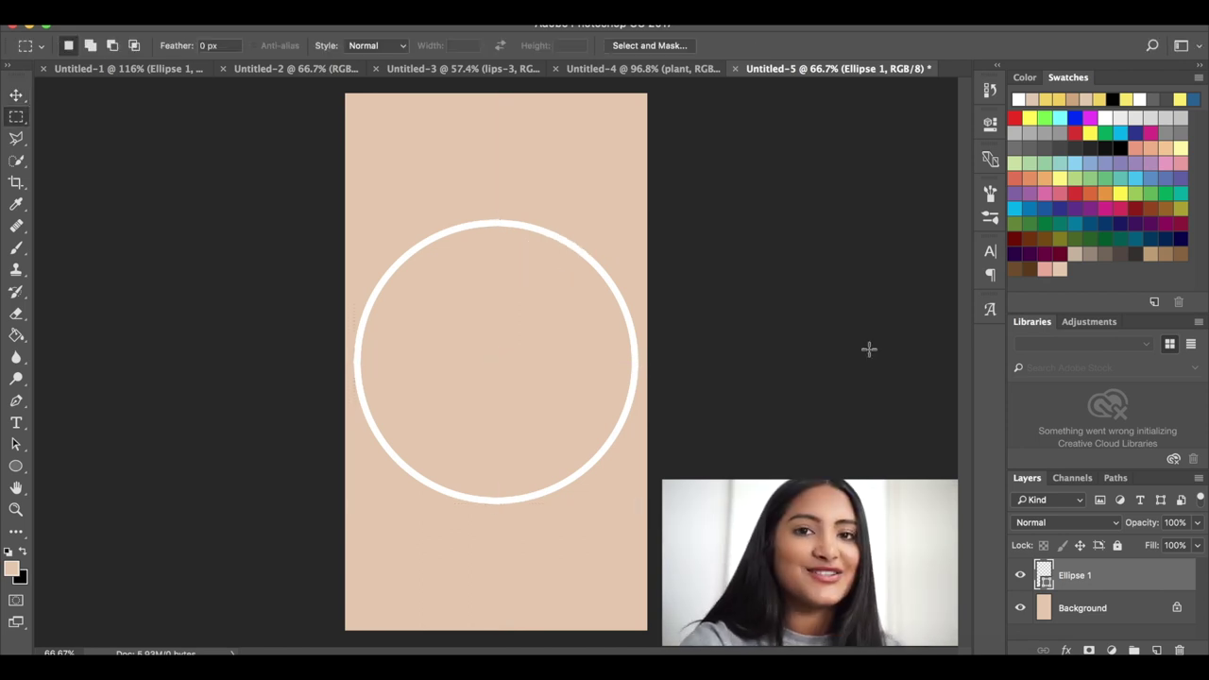
{"action": "left_click", "coordinate": [1021, 578]}
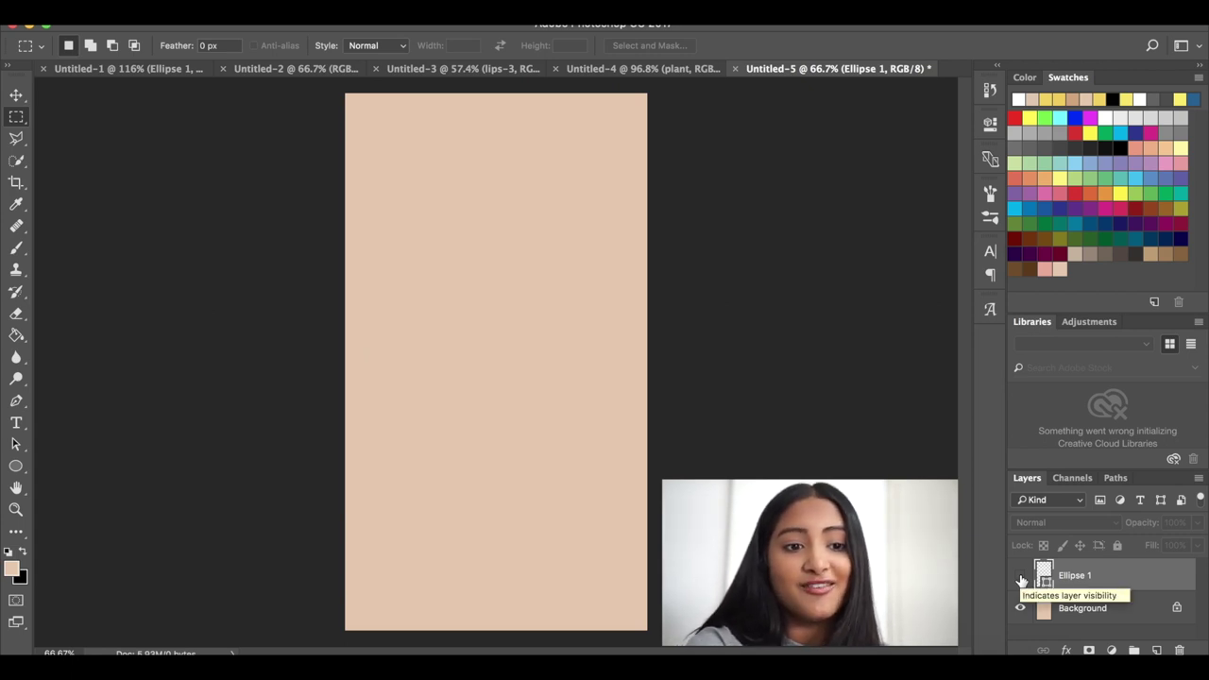
{"action": "left_click", "coordinate": [1021, 578]}
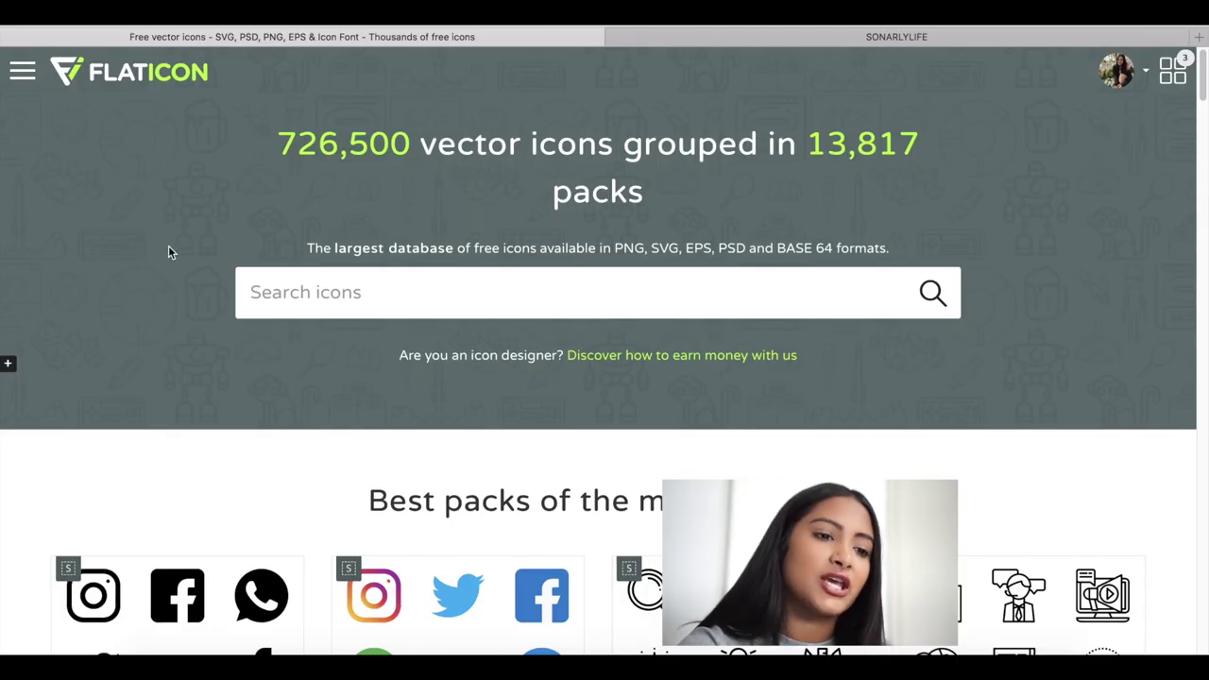
Step: Search Flaticon for 'sushi' and filter the results to Selection icons
{"action": "left_click", "coordinate": [274, 293]}
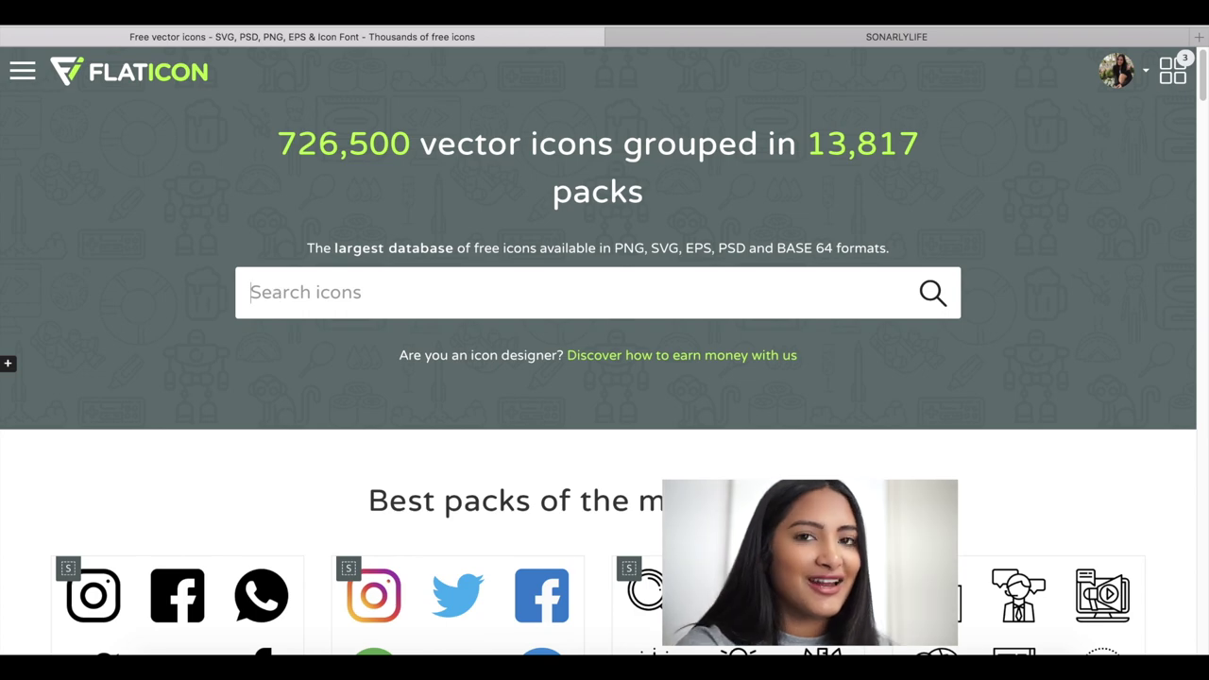
{"action": "type", "text": "s"}
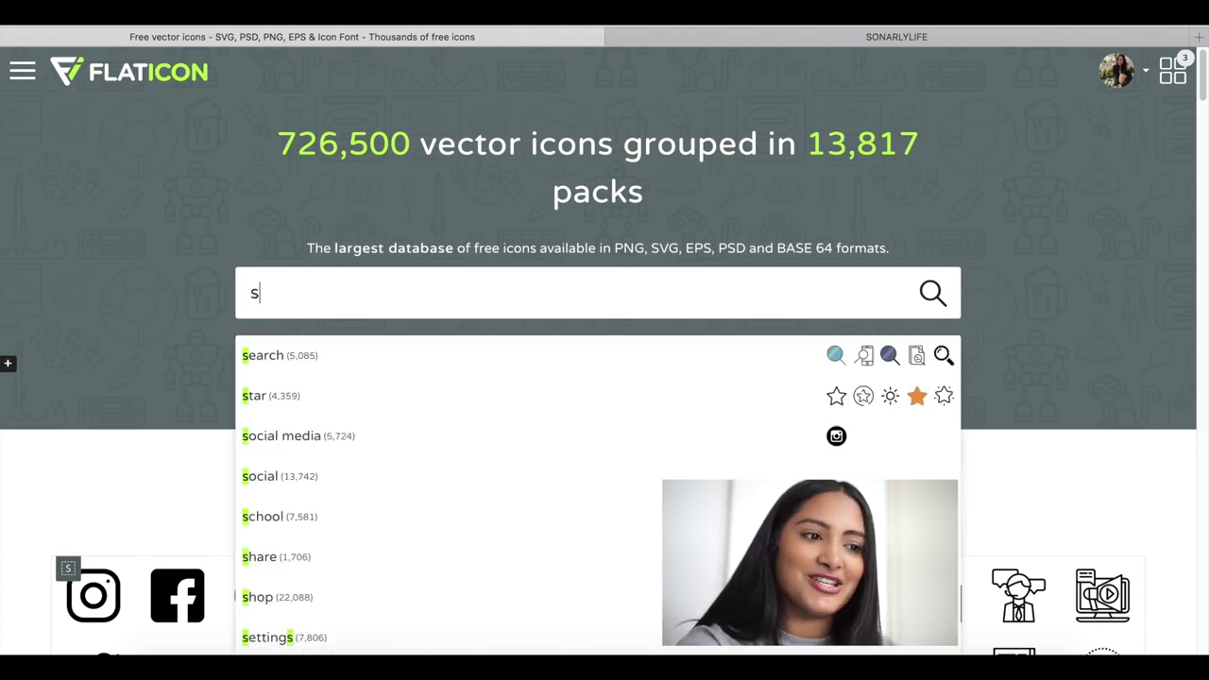
{"action": "type", "text": "ushi"}
{"action": "key", "text": "Return"}
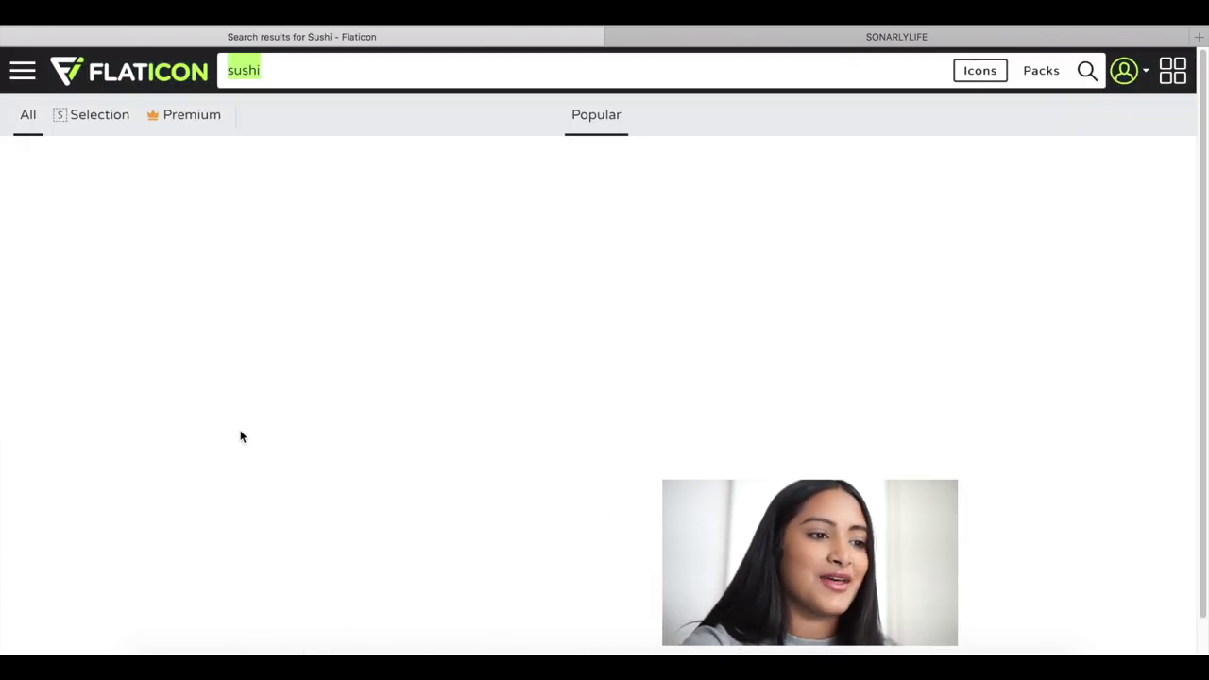
{"action": "left_click", "coordinate": [99, 116]}
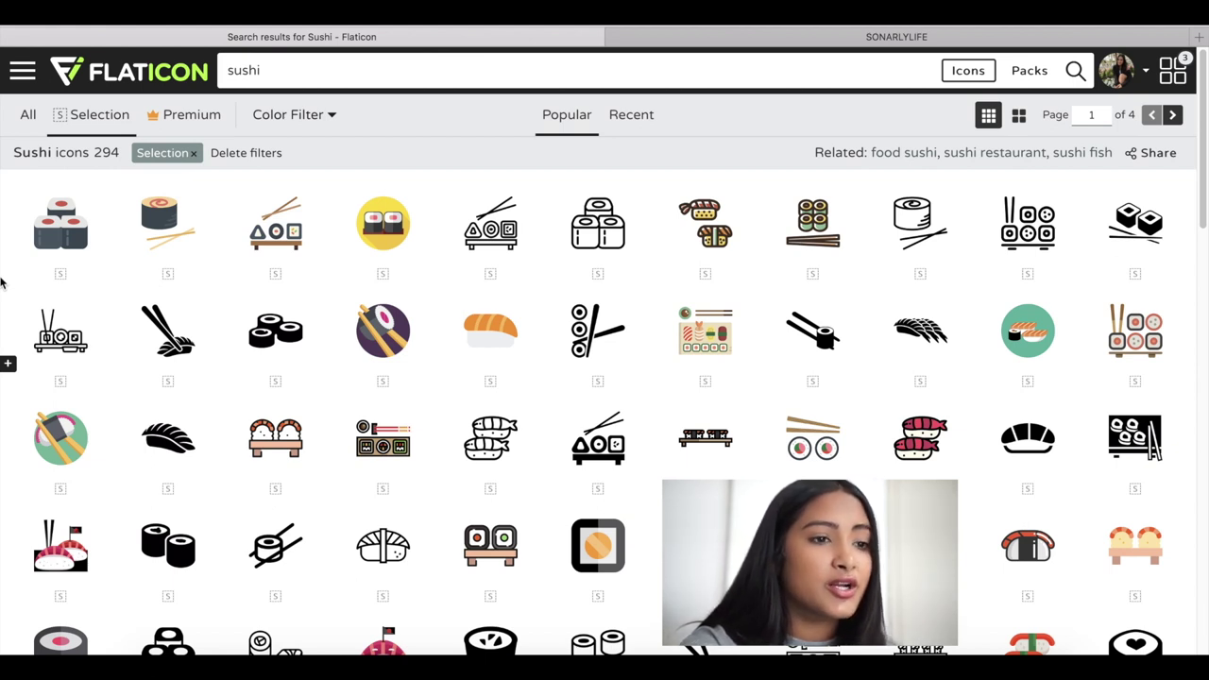
Step: Scroll the sushi results and add one sushi icon to the collection
{"action": "scroll", "coordinate": [1, 274], "scroll_direction": "down", "scroll_amount": 3}
{"action": "scroll", "coordinate": [1, 283], "scroll_direction": "down", "scroll_amount": 5}
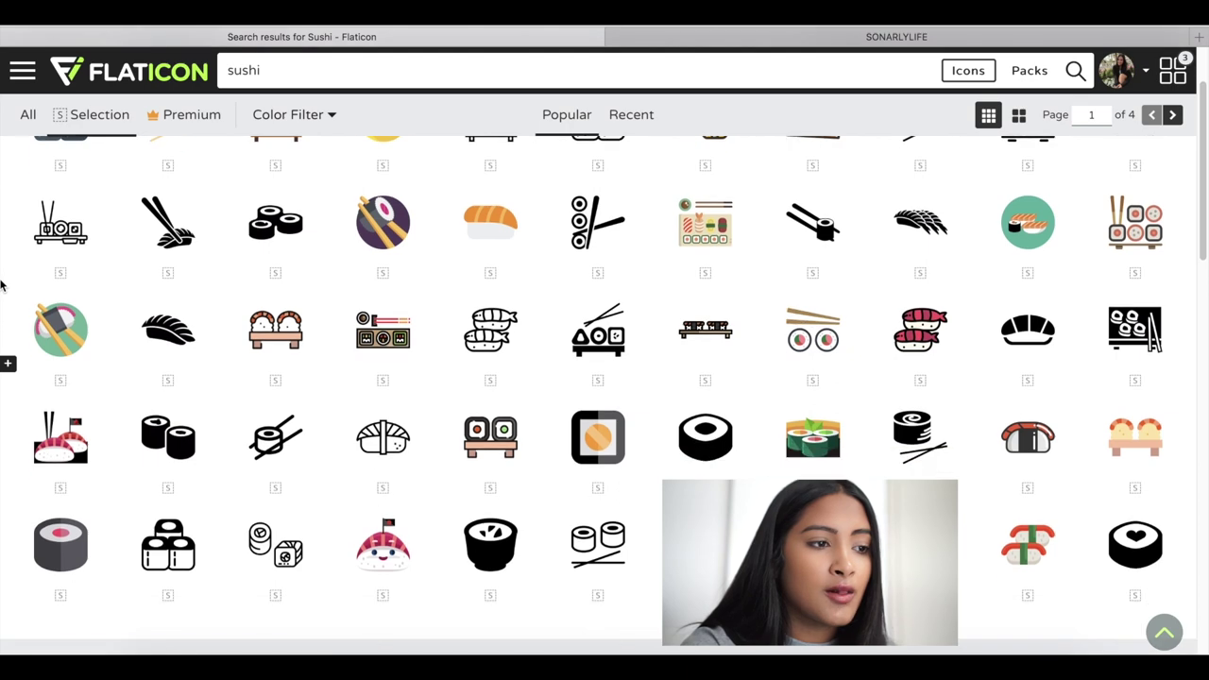
{"action": "scroll", "coordinate": [2, 283], "scroll_direction": "down", "scroll_amount": 4}
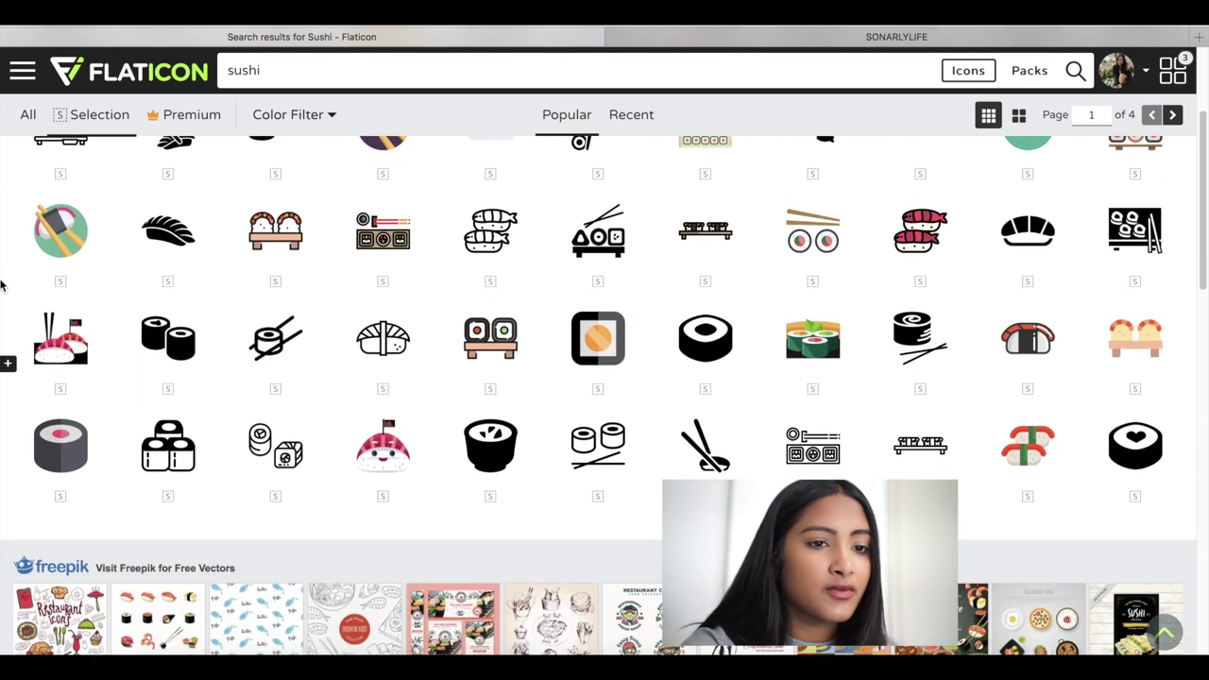
{"action": "scroll", "coordinate": [2, 285], "scroll_direction": "down", "scroll_amount": 4}
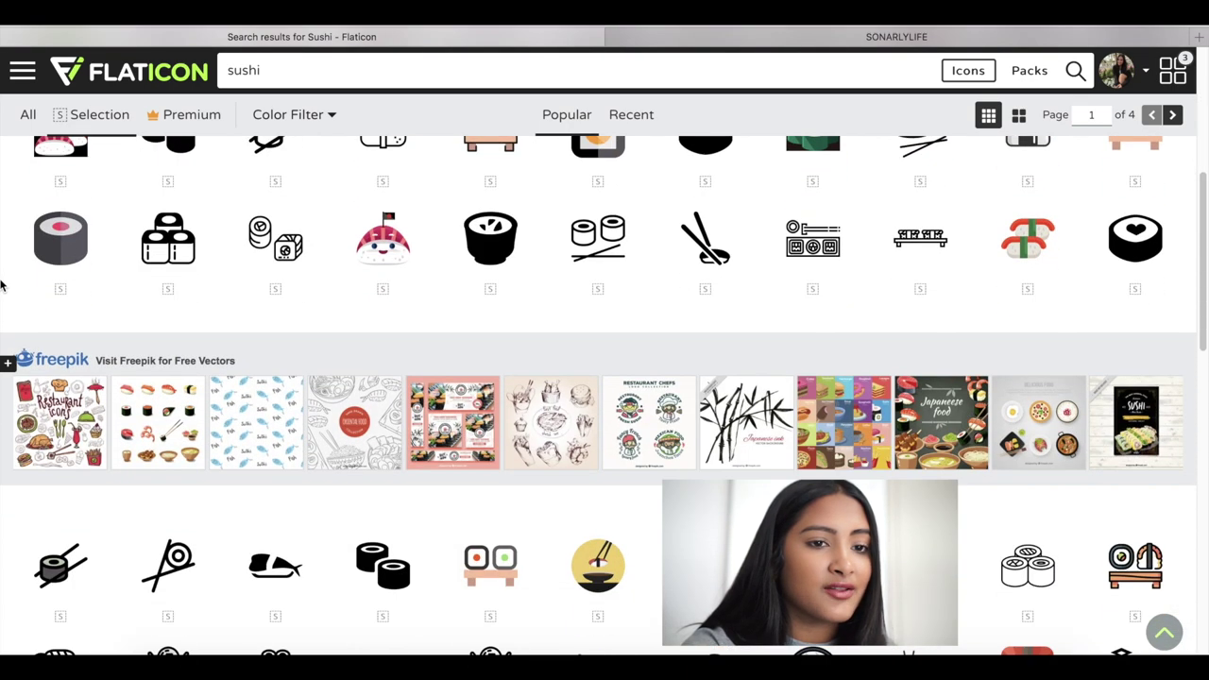
{"action": "scroll", "coordinate": [2, 283], "scroll_direction": "down", "scroll_amount": 8}
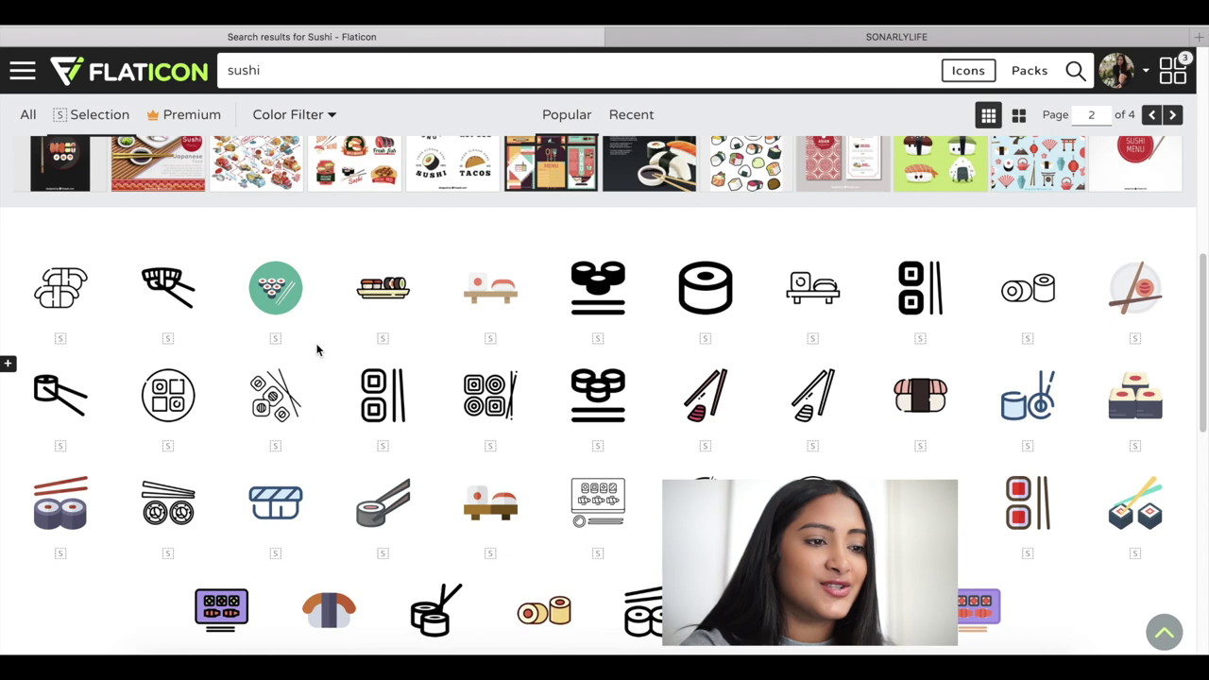
{"action": "left_click", "coordinate": [385, 273]}
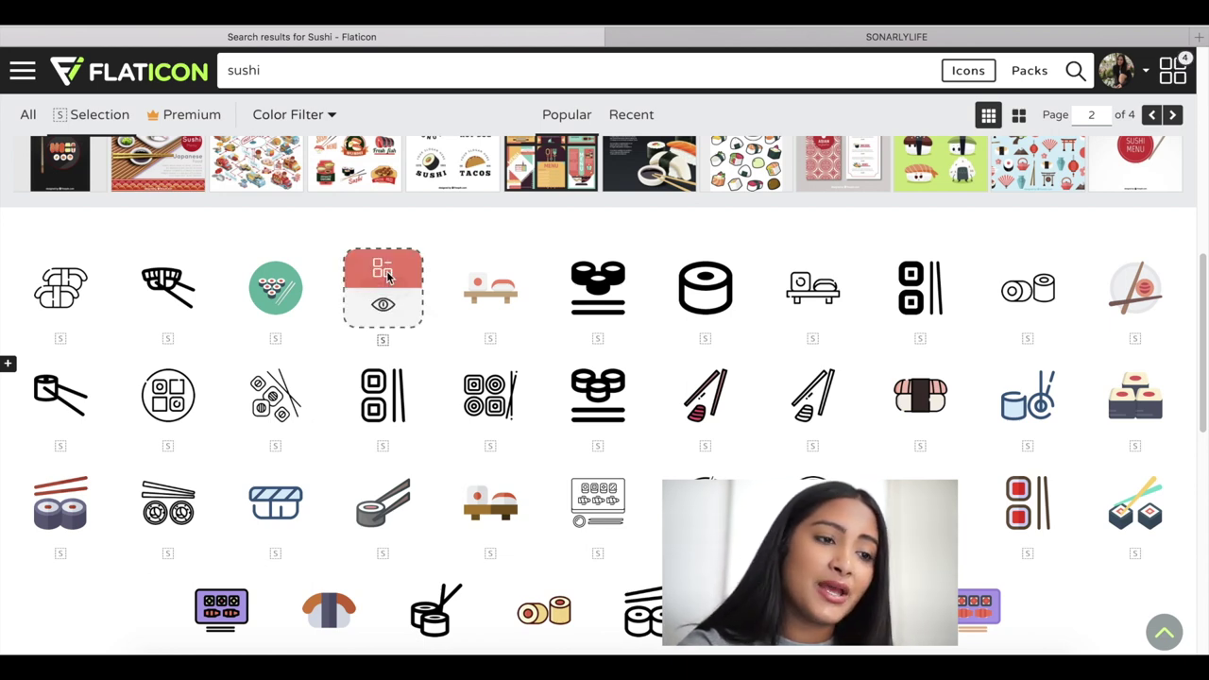
Step: Go to the next results page and preview the chopsticks sushi icon
{"action": "scroll", "coordinate": [1162, 250], "scroll_direction": "down", "scroll_amount": 2}
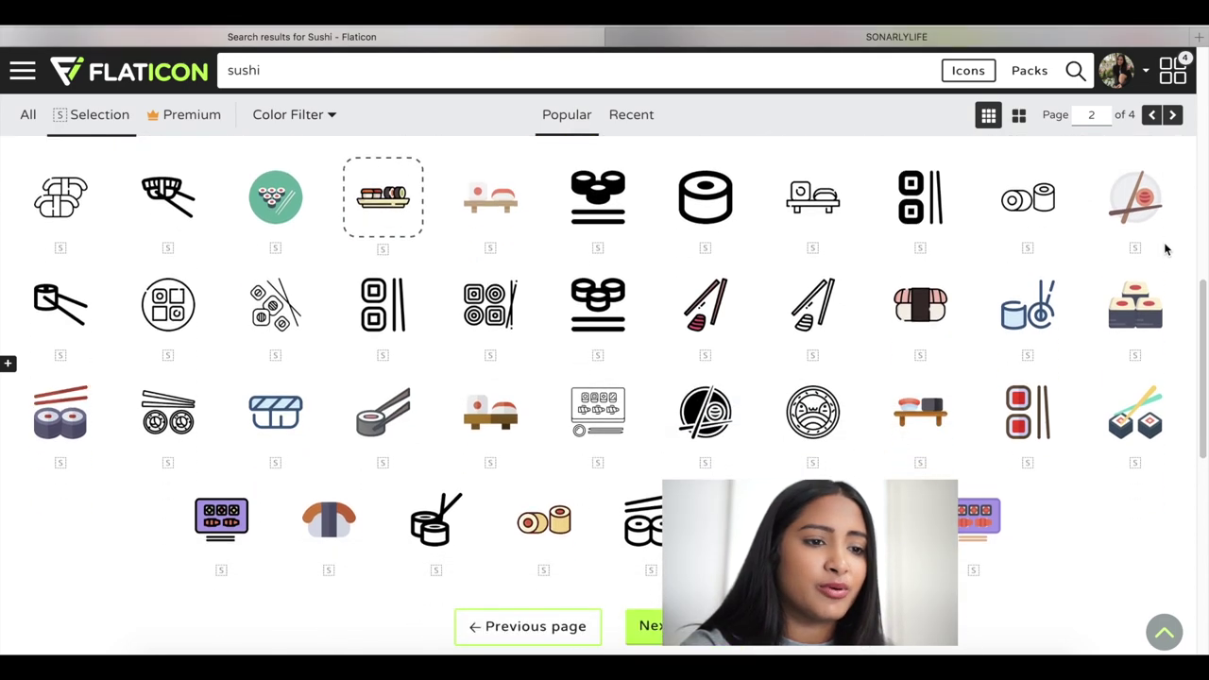
{"action": "left_click", "coordinate": [651, 610]}
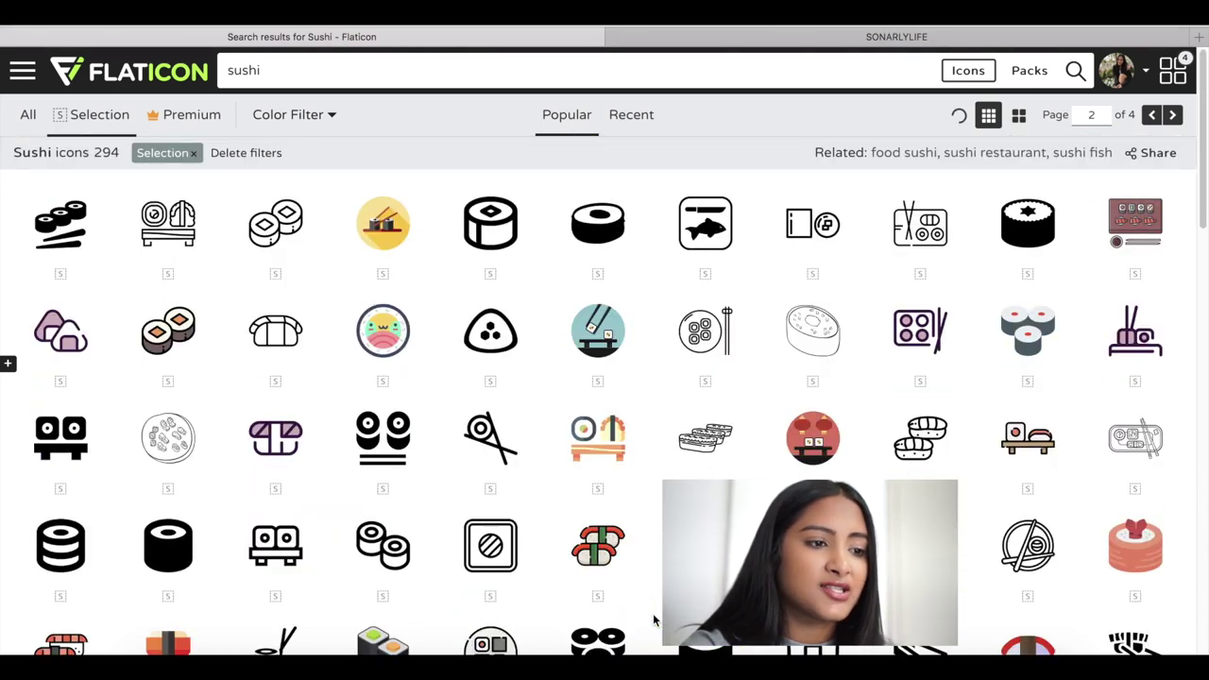
{"action": "mouse_move", "coordinate": [190, 330]}
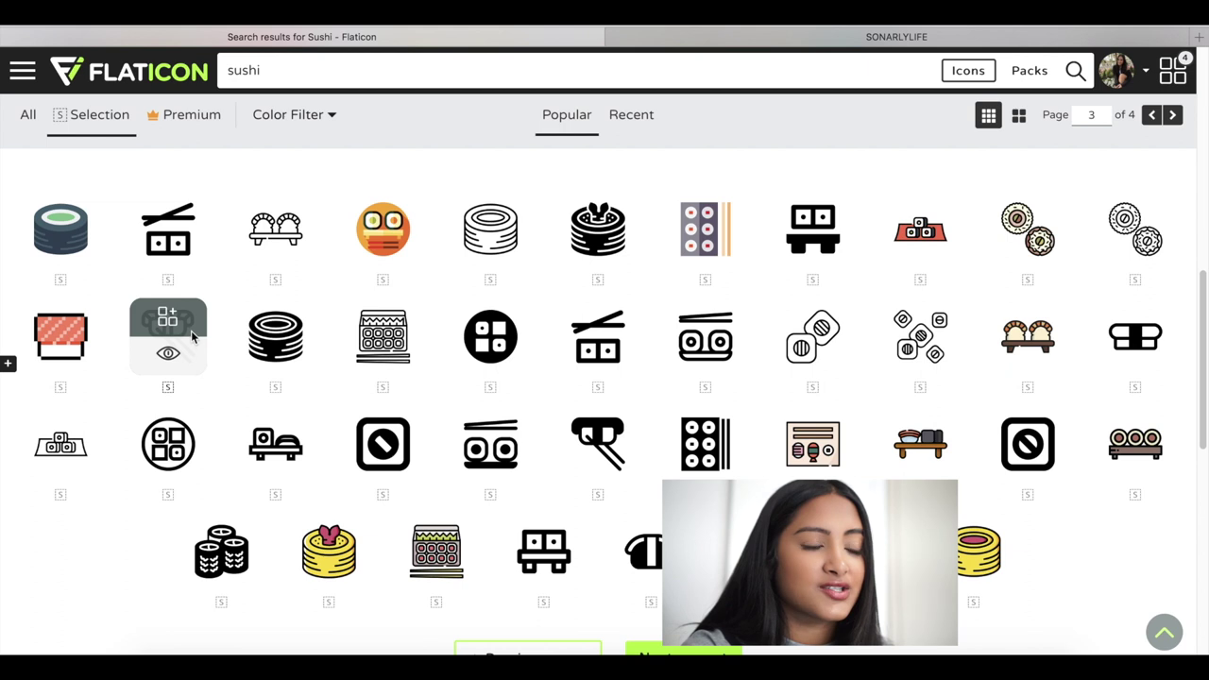
{"action": "left_click", "coordinate": [179, 356]}
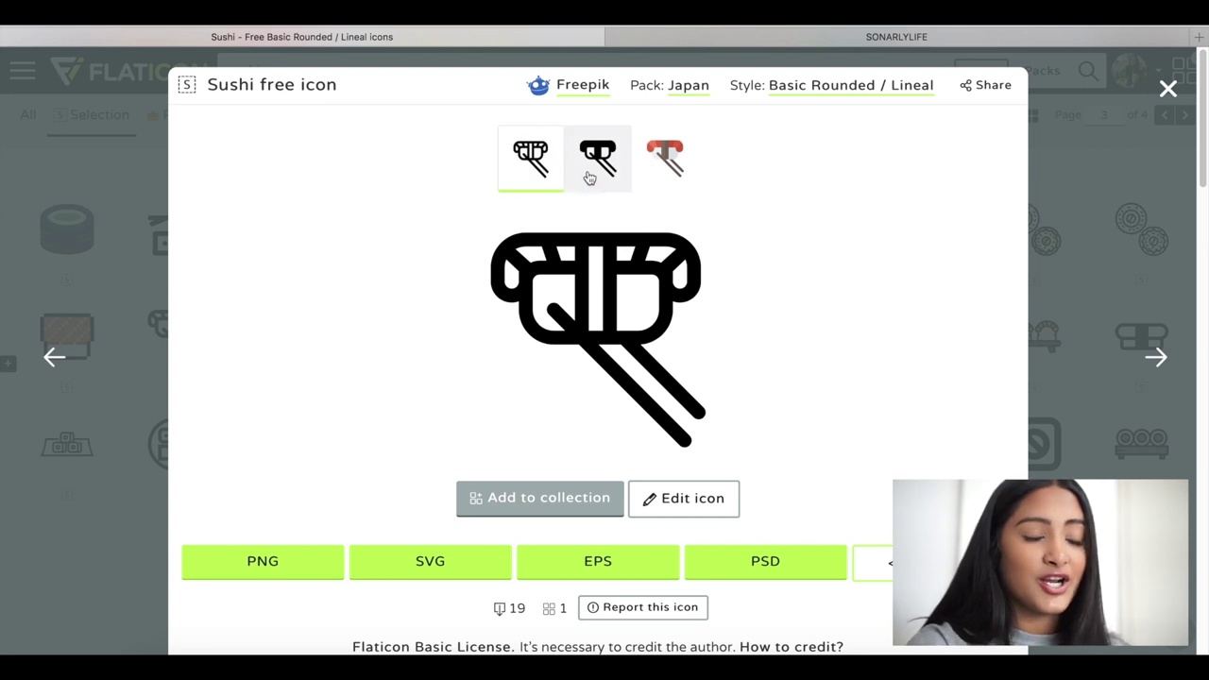
Step: Pick the third, red coloured style of the sushi icon and open its Edit icon dialog
{"action": "left_click", "coordinate": [660, 175]}
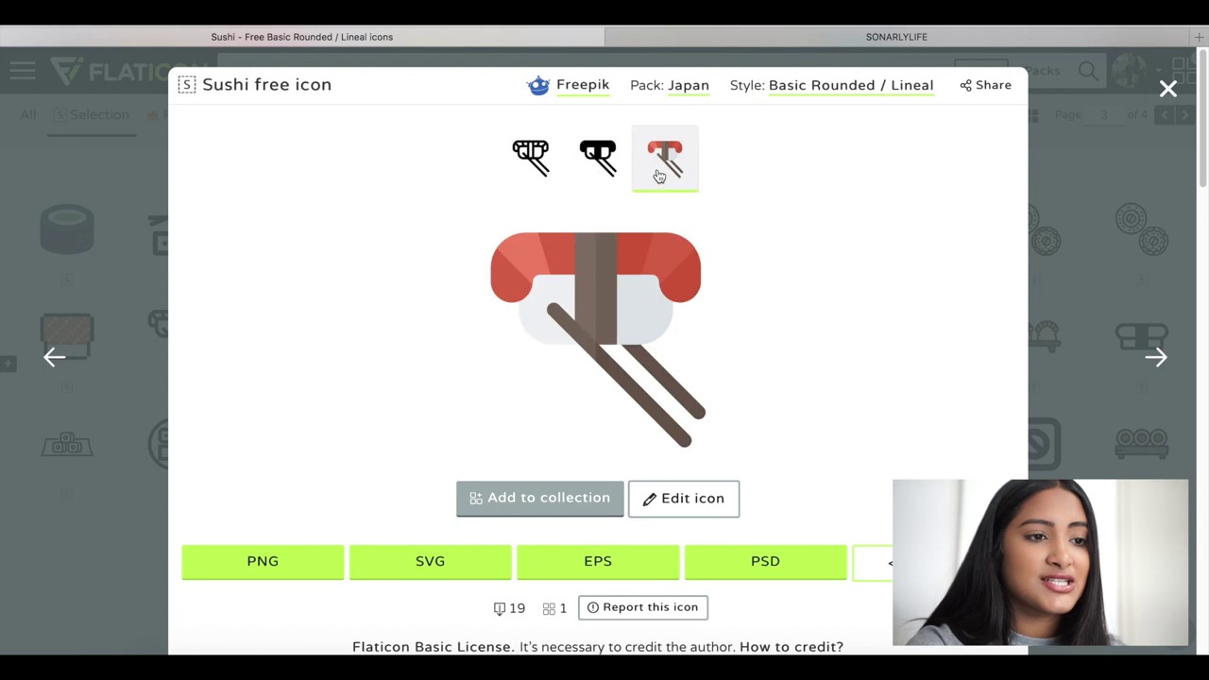
{"action": "left_click", "coordinate": [700, 500]}
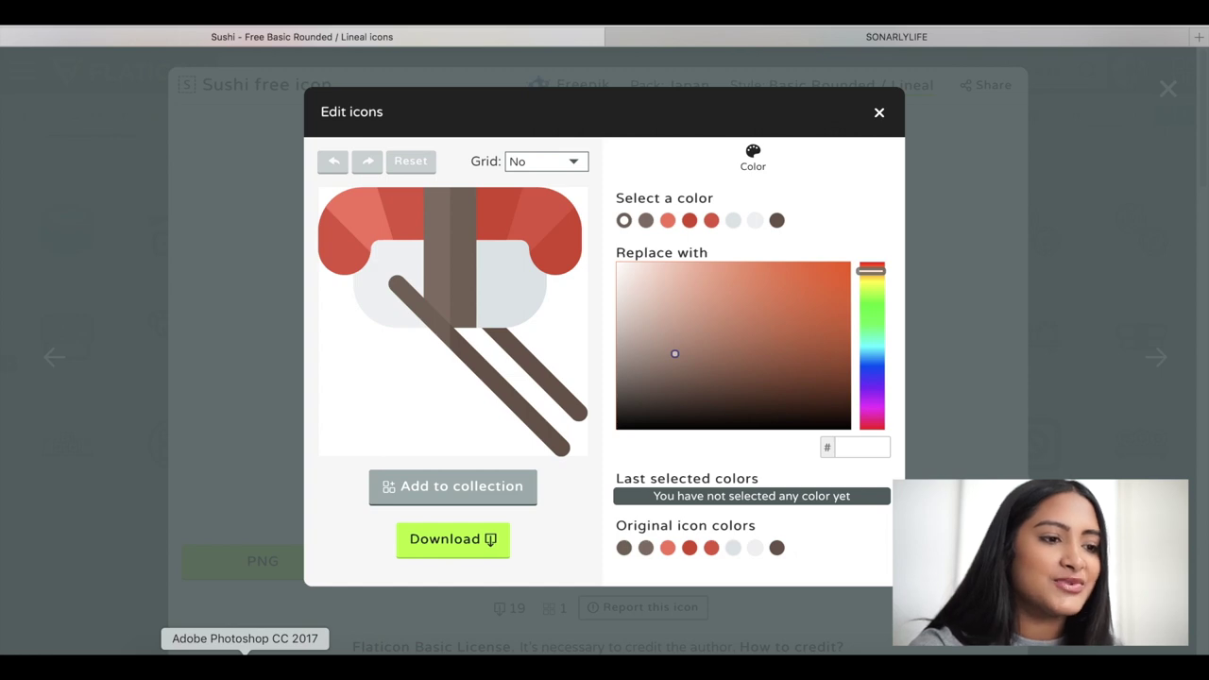
Step: Browse the foreground colour's Pantone libraries and choose the PANTONE 471 C brown
{"action": "left_click", "coordinate": [245, 661]}
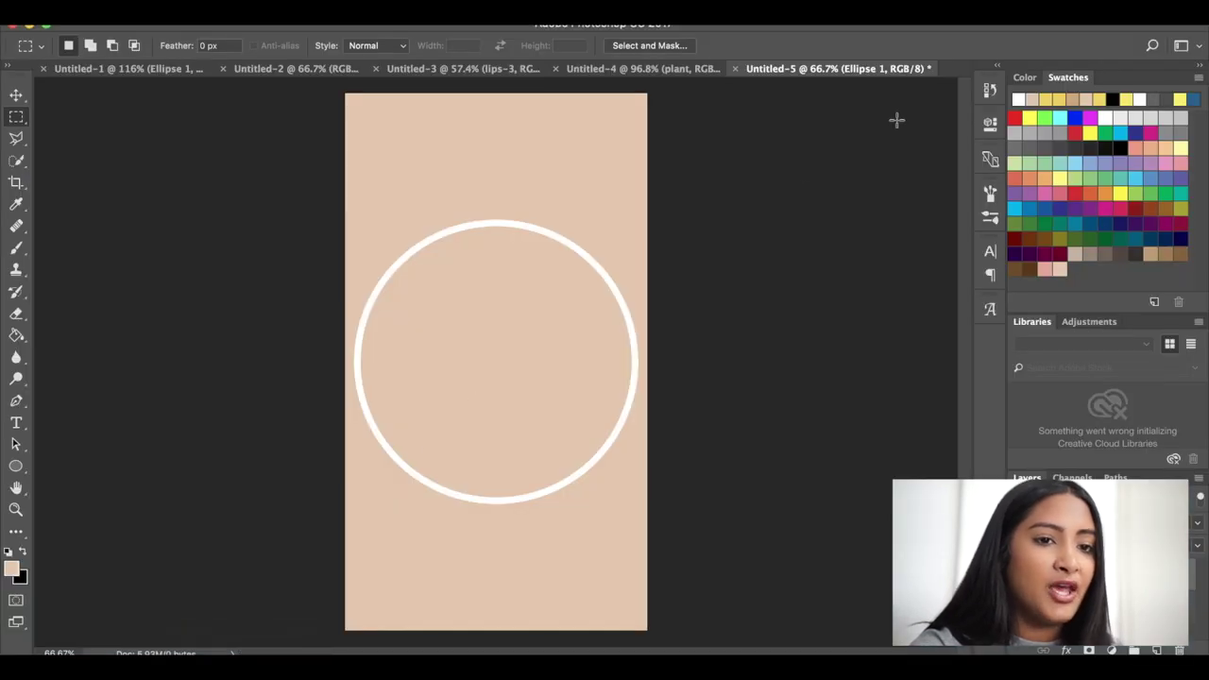
{"action": "left_click", "coordinate": [13, 568]}
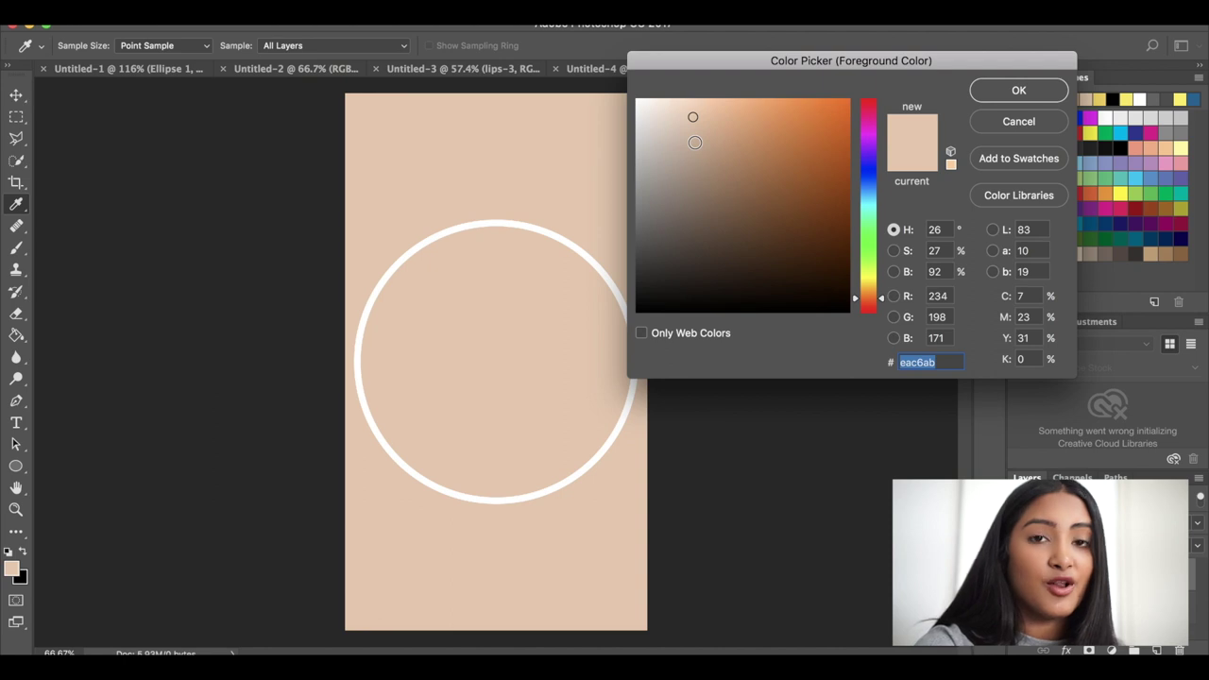
{"action": "left_click", "coordinate": [995, 196]}
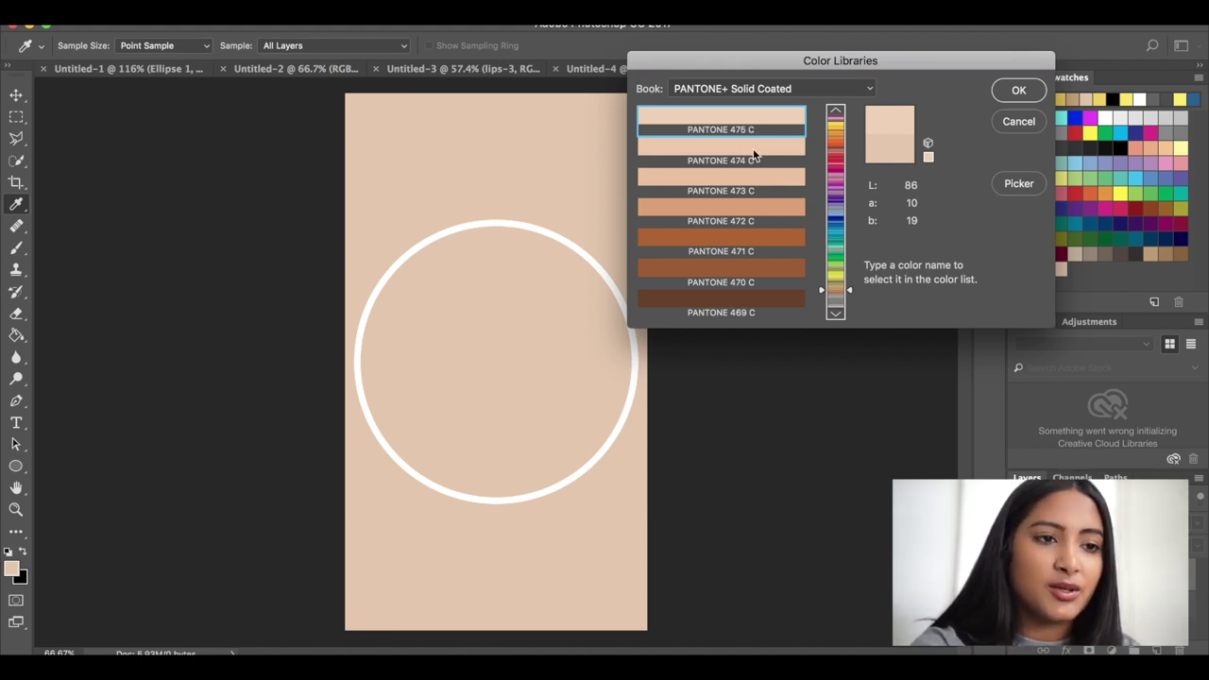
{"action": "left_click", "coordinate": [836, 114]}
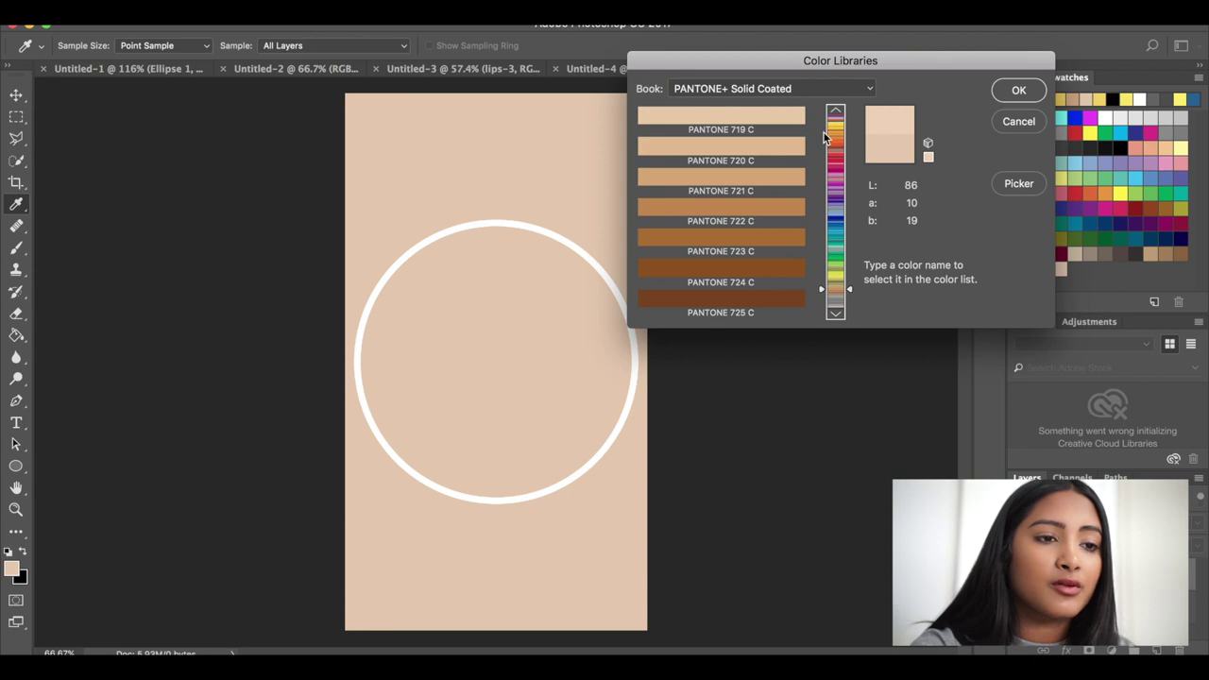
{"action": "left_click", "coordinate": [835, 314]}
{"action": "left_click", "coordinate": [835, 314]}
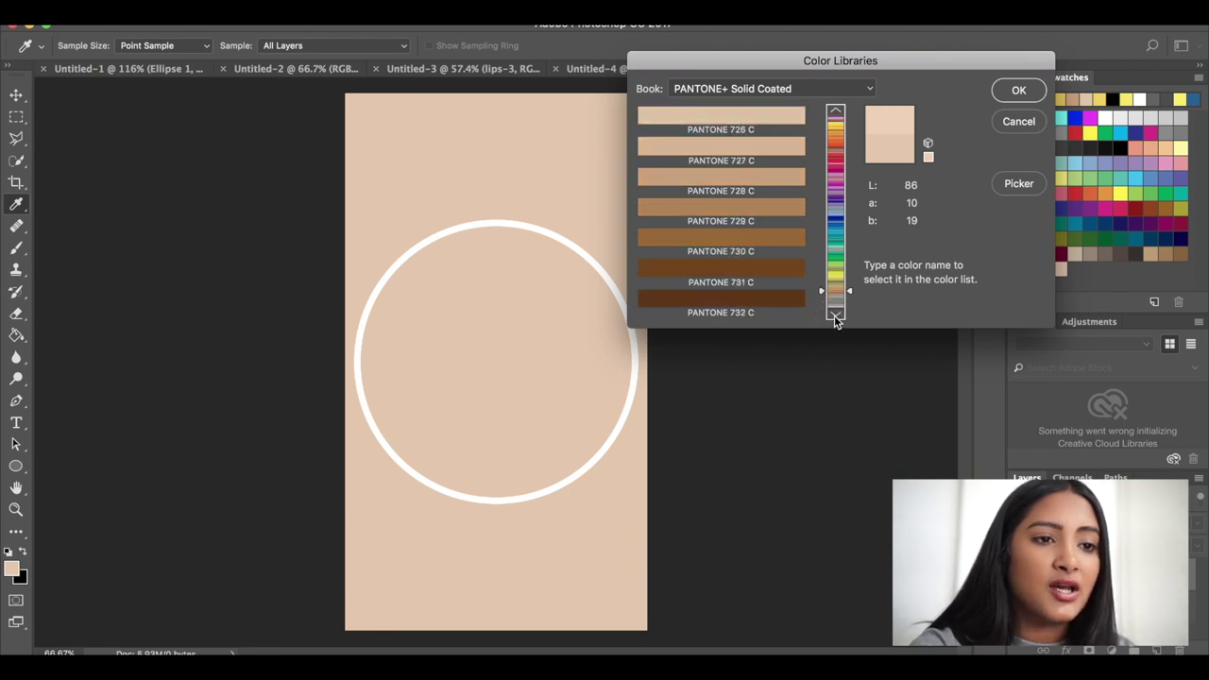
{"action": "left_click", "coordinate": [835, 114]}
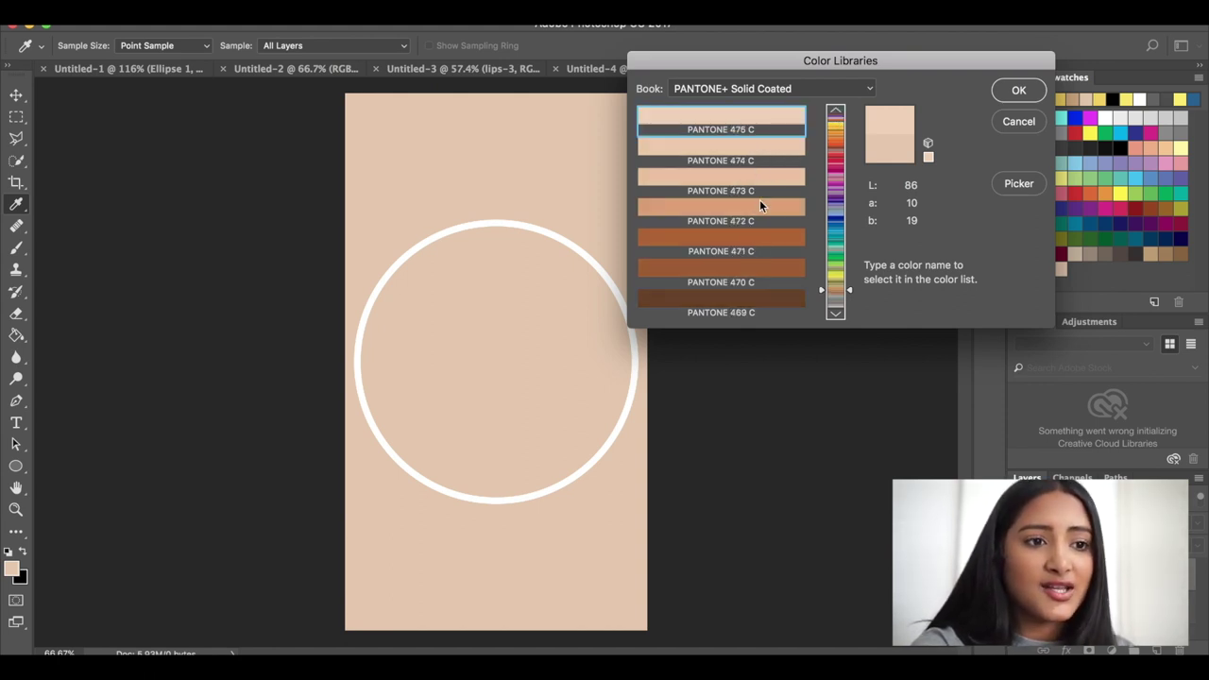
{"action": "left_click", "coordinate": [737, 299]}
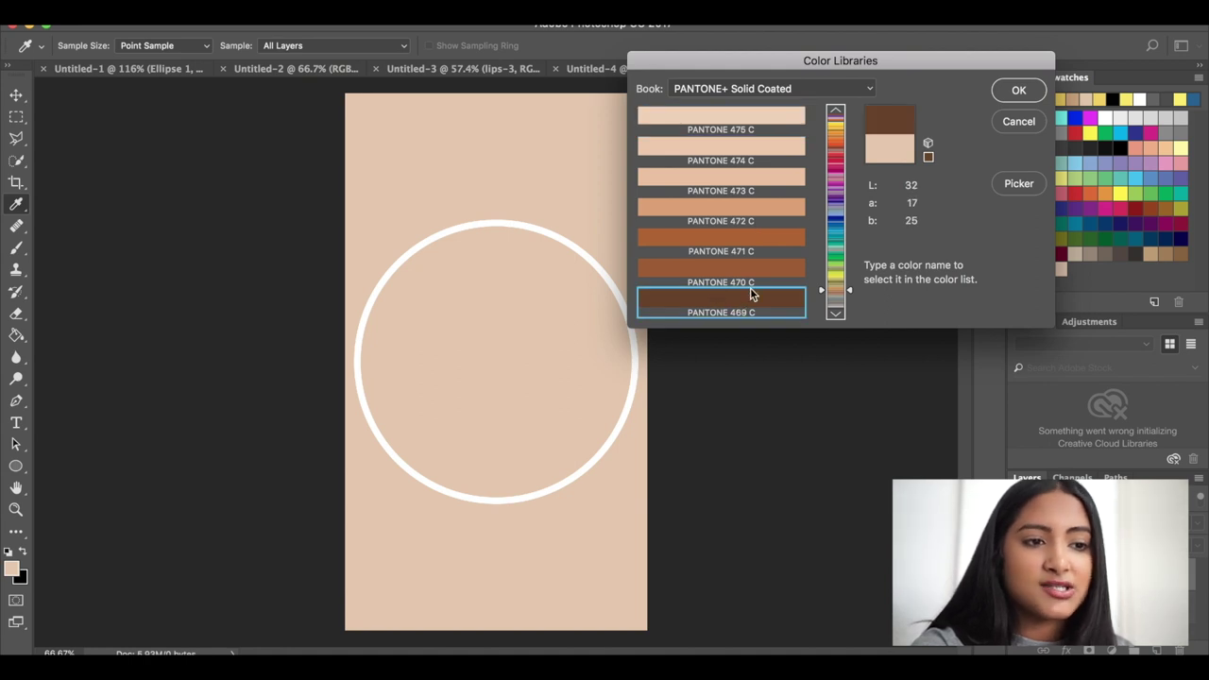
{"action": "left_click", "coordinate": [729, 244]}
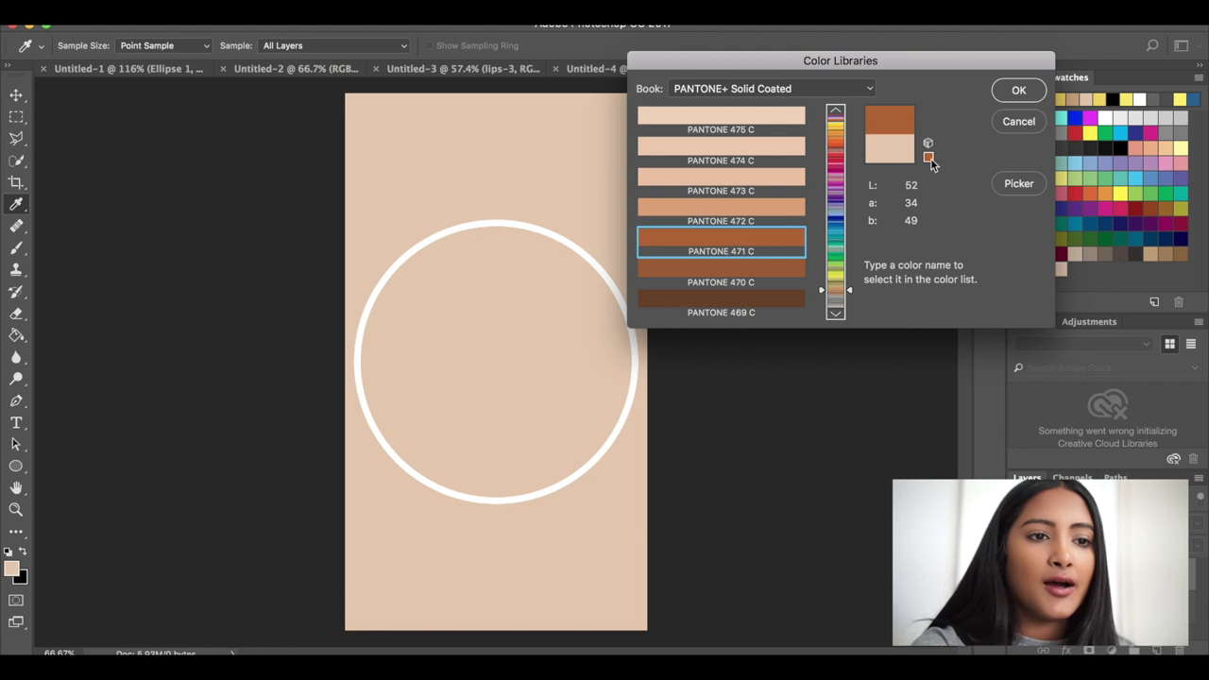
Step: Show PANTONE 471 C in the colour picker and select its hex code bc6225
{"action": "left_click", "coordinate": [1010, 183]}
{"action": "left_click", "coordinate": [928, 361]}
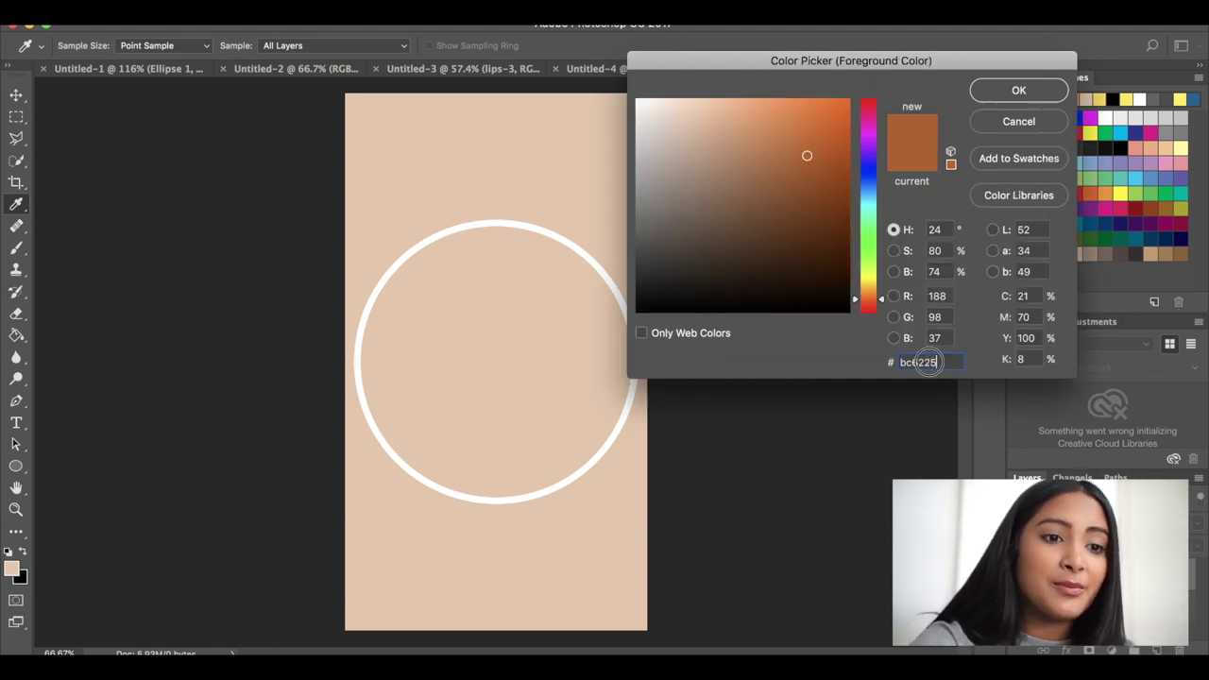
{"action": "double_click", "coordinate": [928, 362]}
{"action": "key", "text": "ctrl+c"}
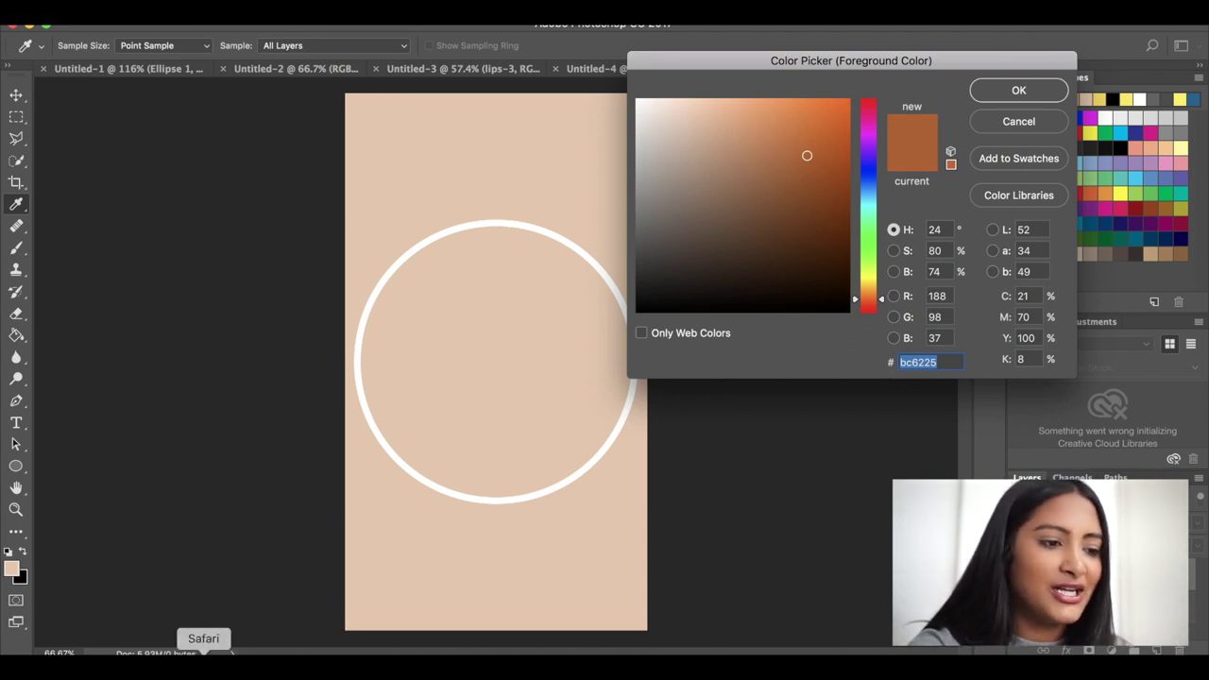
{"action": "left_click", "coordinate": [203, 663]}
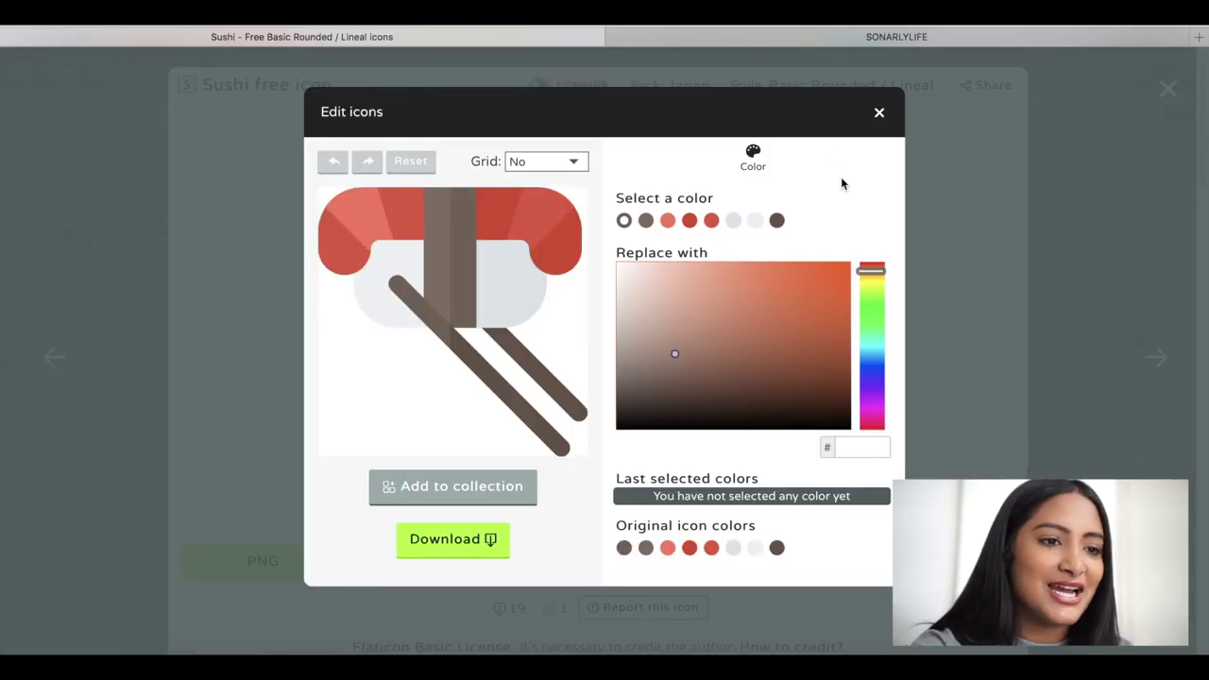
Step: Paste bc6225 as the new colour for the sushi icon's dark stripe and chopstick shade
{"action": "left_click", "coordinate": [854, 448]}
{"action": "key", "text": "ctrl+v"}
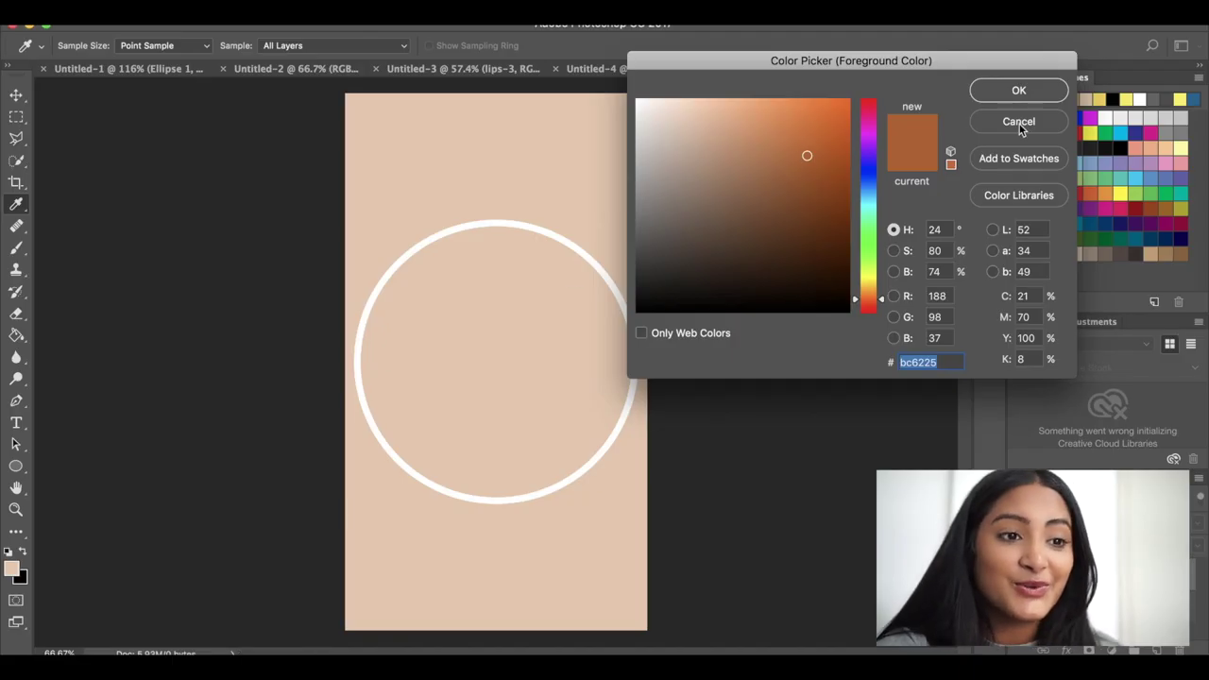
{"action": "left_click", "coordinate": [1017, 194]}
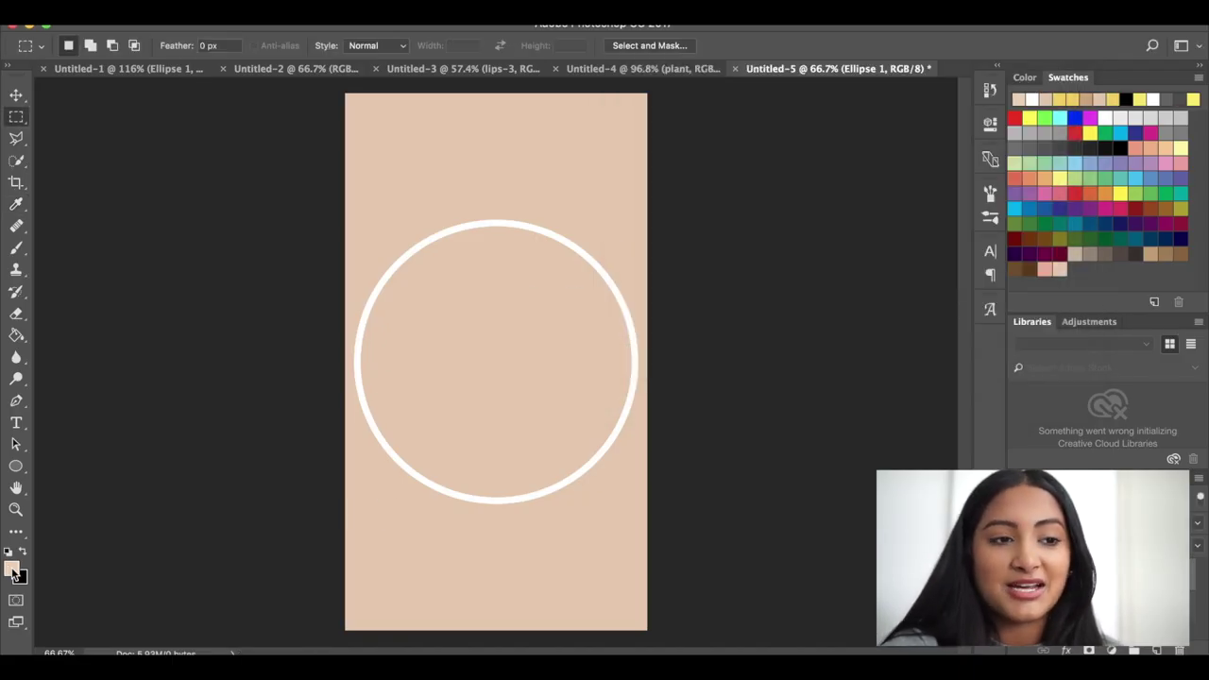
Step: Pick the light peach PANTONE 473 C from Photoshop's Color Libraries
{"action": "left_click", "coordinate": [13, 572]}
{"action": "left_click", "coordinate": [1018, 184]}
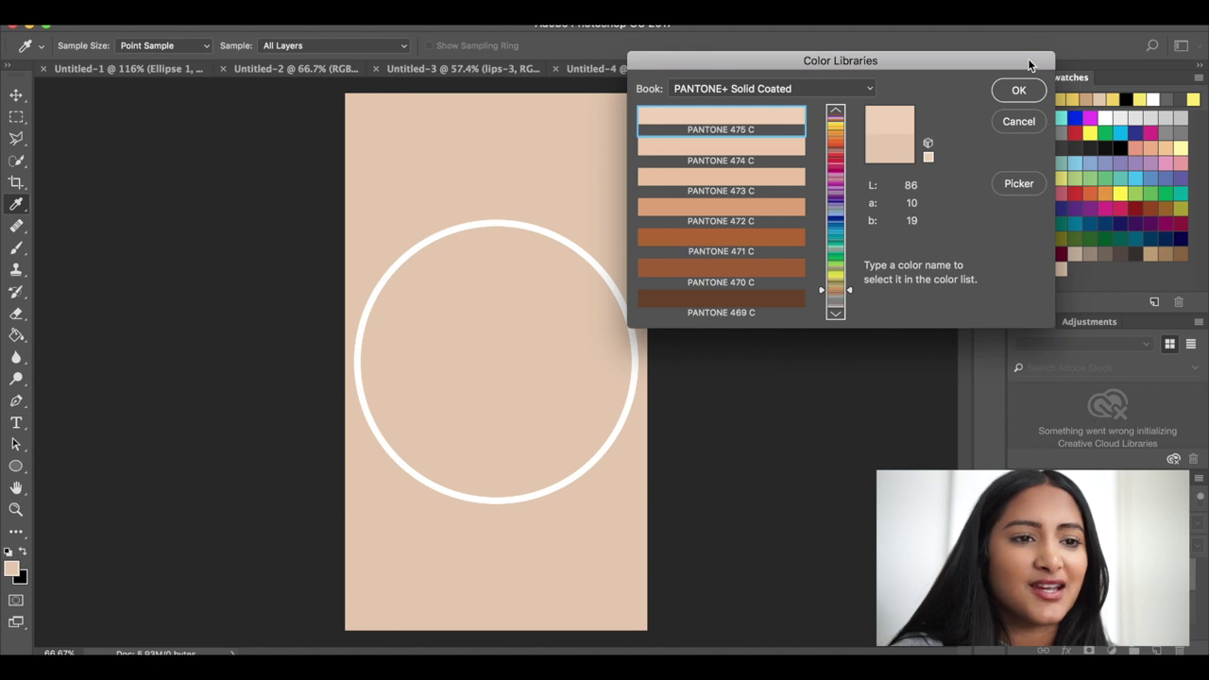
{"action": "left_click", "coordinate": [799, 177]}
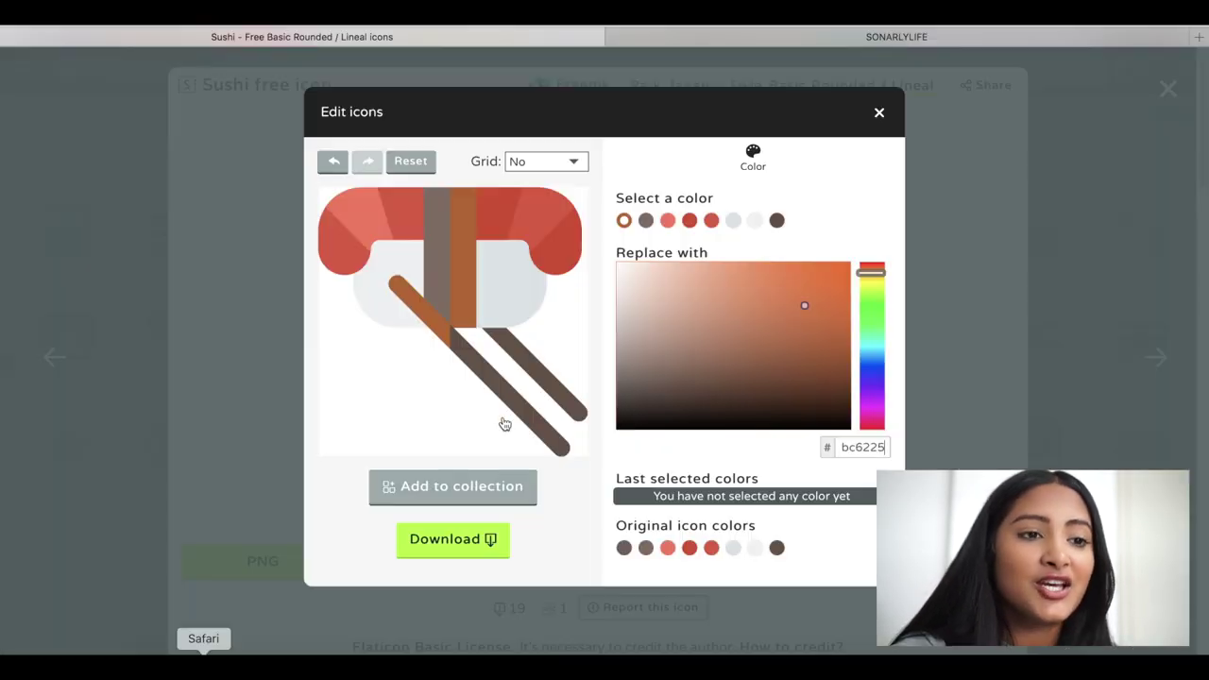
Step: Replace the icon's light red and red topping colours with peach f4bf9b
{"action": "left_click", "coordinate": [667, 220]}
{"action": "left_click", "coordinate": [866, 447]}
{"action": "type", "text": "f4bf9b"}
{"action": "left_click", "coordinate": [689, 221]}
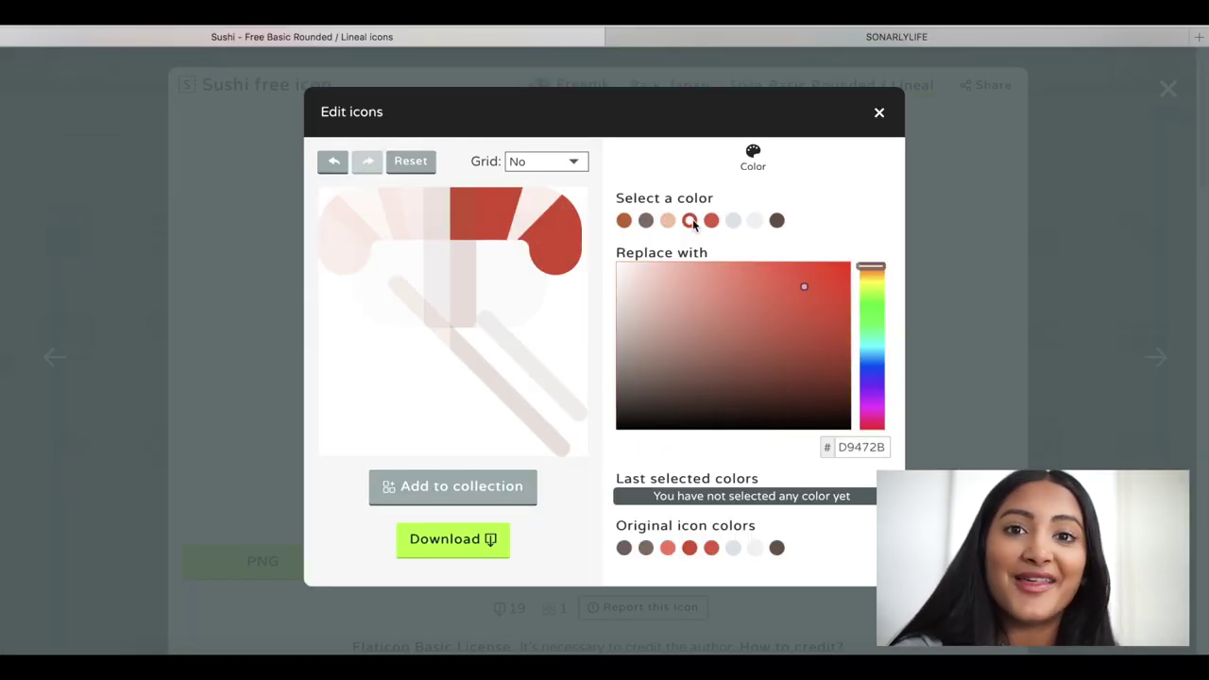
{"action": "left_click", "coordinate": [841, 446]}
{"action": "type", "text": "f4bf9b"}
Step: Tune the topping colour to a soft pink-peach tone
{"action": "left_click", "coordinate": [707, 271]}
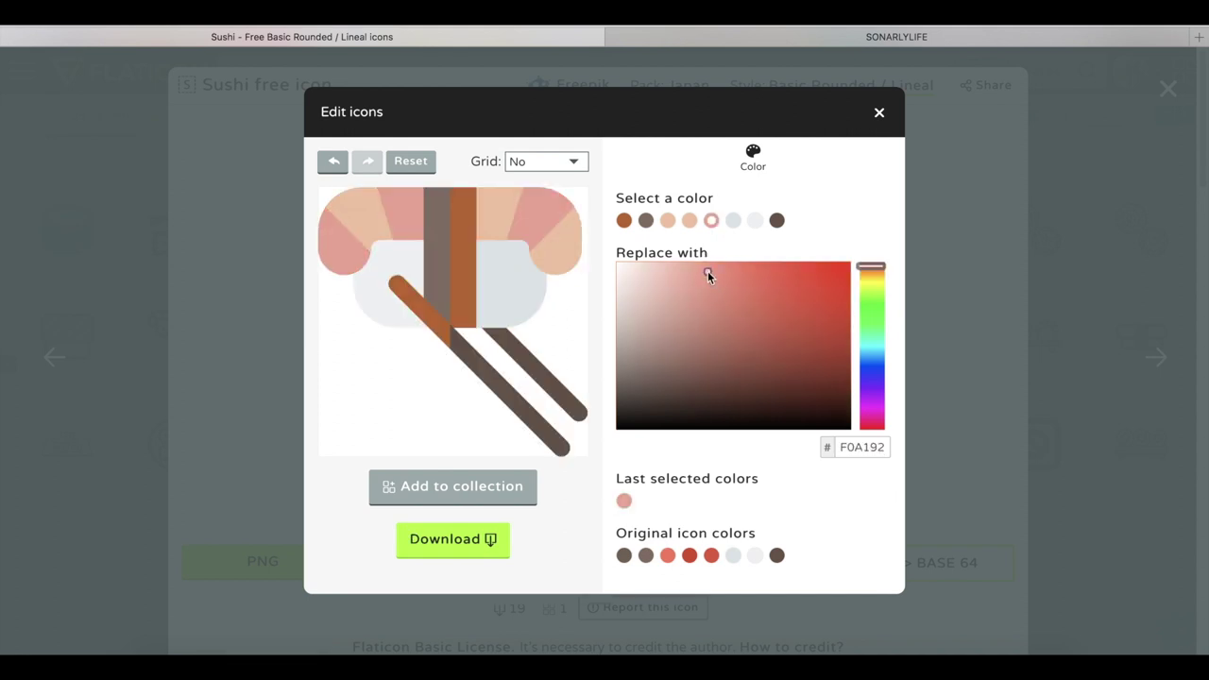
{"action": "left_click", "coordinate": [686, 286]}
{"action": "left_click", "coordinate": [699, 268]}
{"action": "left_click", "coordinate": [711, 220]}
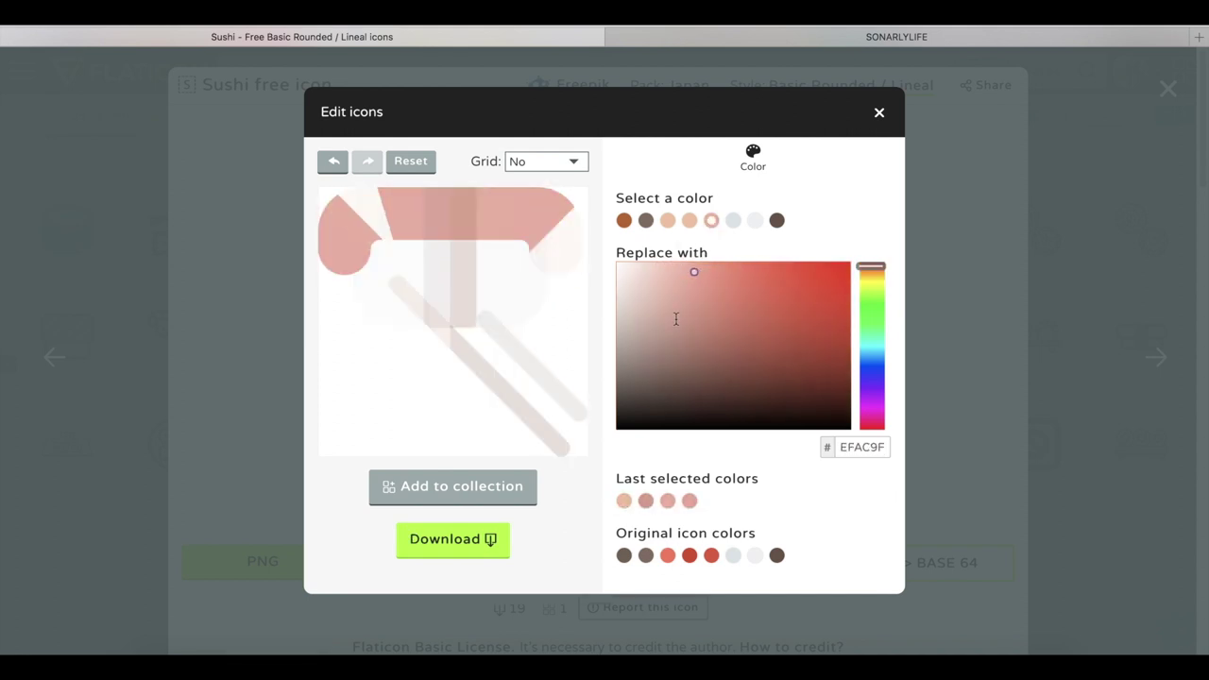
Step: Recolour the grey stripe to a dusty mauve pink-brown
{"action": "left_click", "coordinate": [720, 267]}
{"action": "left_click", "coordinate": [731, 273]}
{"action": "left_click", "coordinate": [646, 220]}
{"action": "left_click", "coordinate": [664, 289]}
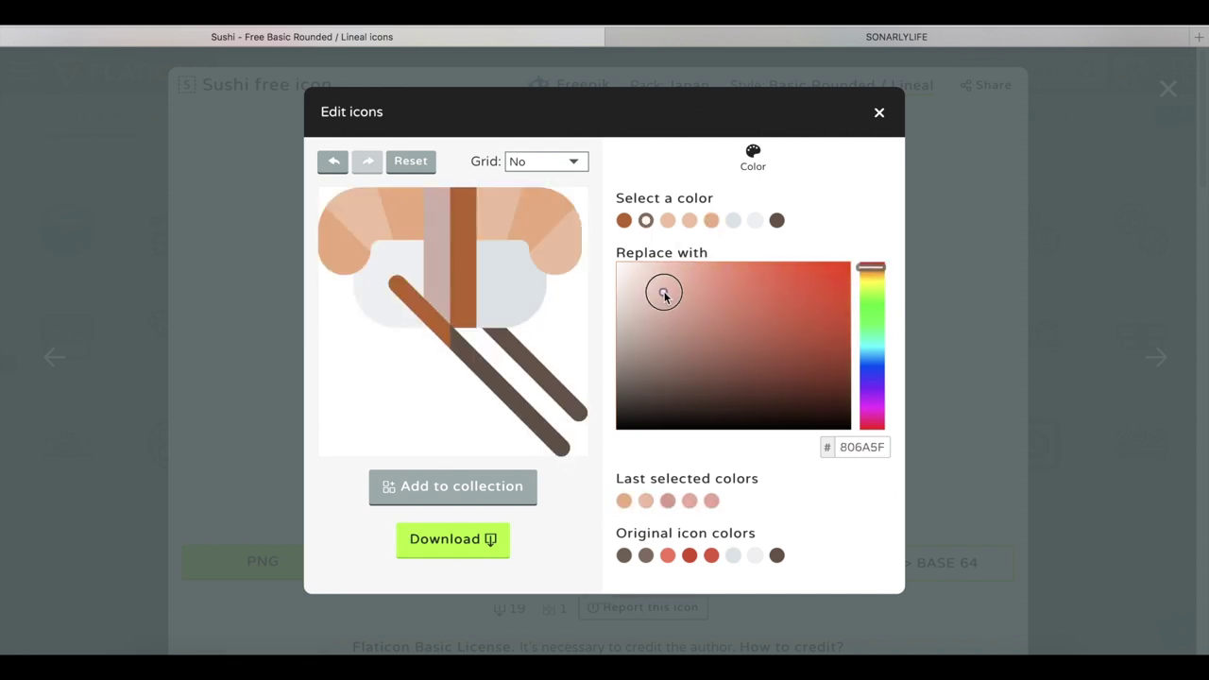
{"action": "left_click", "coordinate": [623, 220]}
{"action": "left_click", "coordinate": [623, 501]}
{"action": "left_click", "coordinate": [680, 329]}
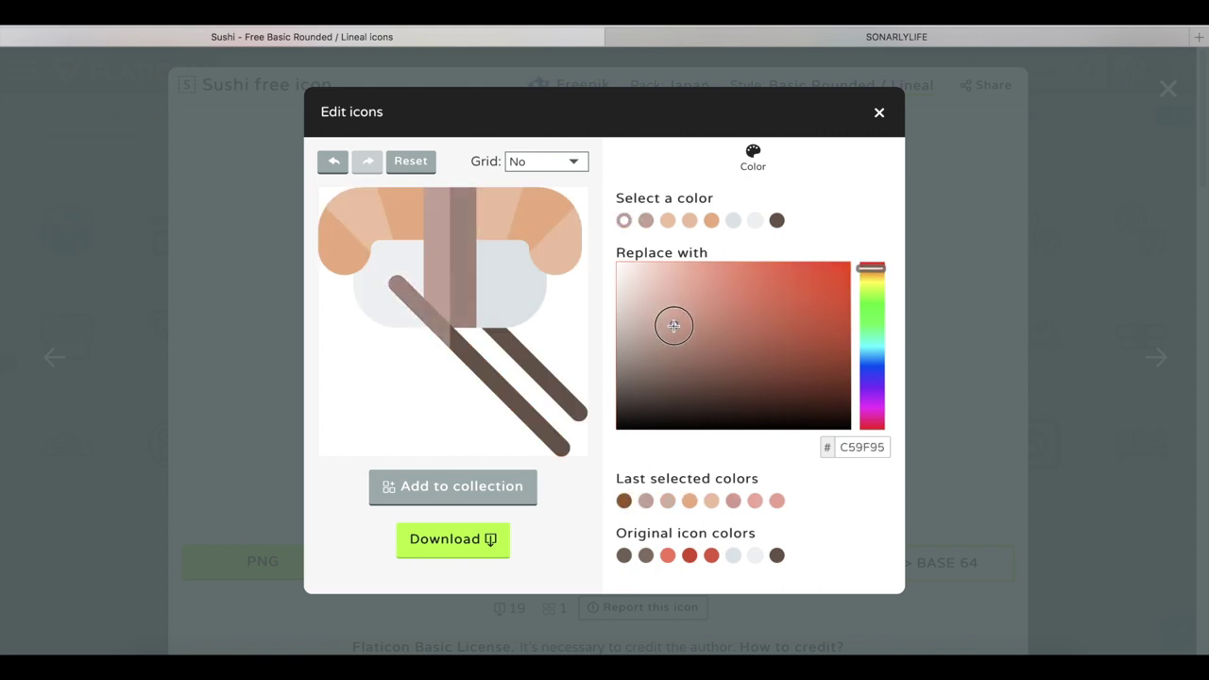
Step: Make the chopsticks grey-brown and select the light grey rice colour
{"action": "left_click", "coordinate": [777, 220]}
{"action": "left_click", "coordinate": [624, 348]}
{"action": "left_click", "coordinate": [670, 347]}
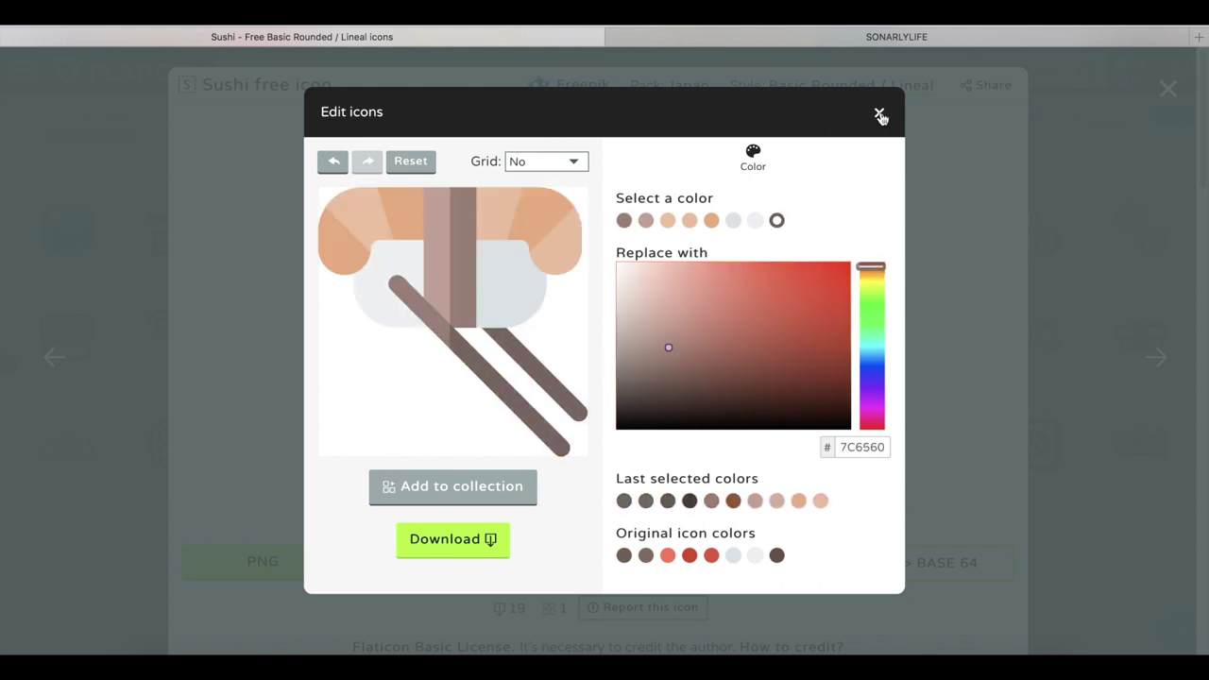
{"action": "left_click", "coordinate": [646, 220]}
{"action": "left_click", "coordinate": [733, 220]}
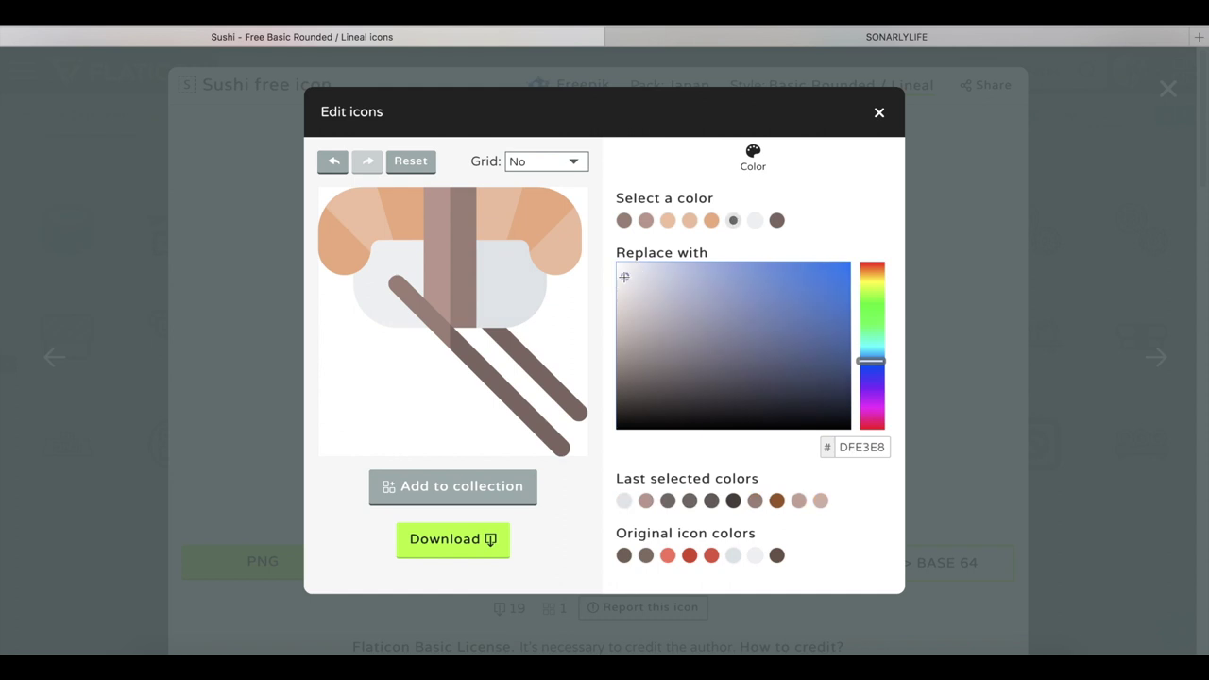
Step: Download the recoloured sushi icon as a 512-pixel PNG
{"action": "left_click", "coordinate": [369, 307]}
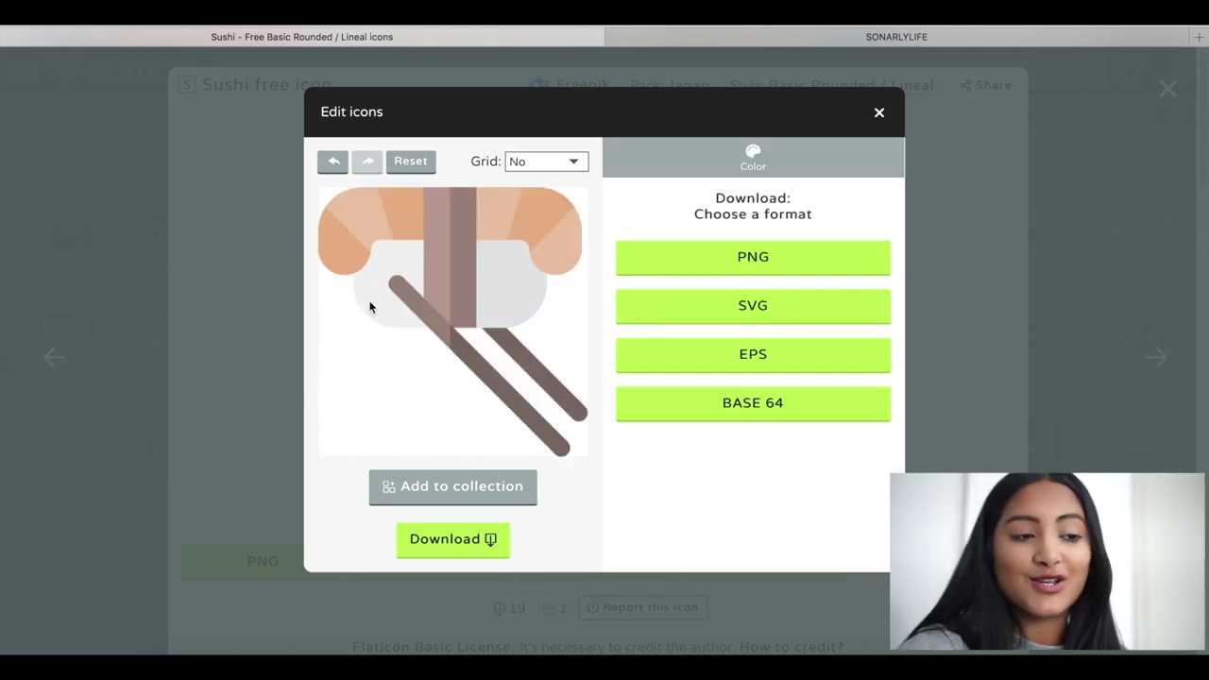
{"action": "left_click", "coordinate": [753, 159]}
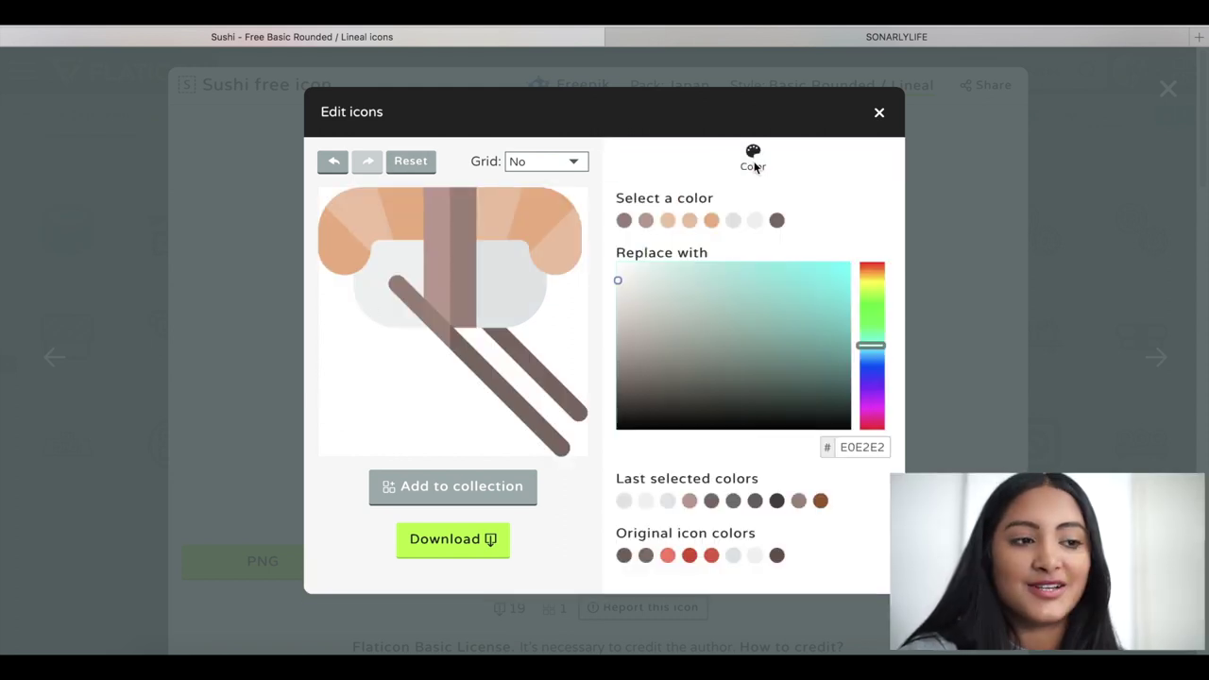
{"action": "left_click", "coordinate": [453, 540]}
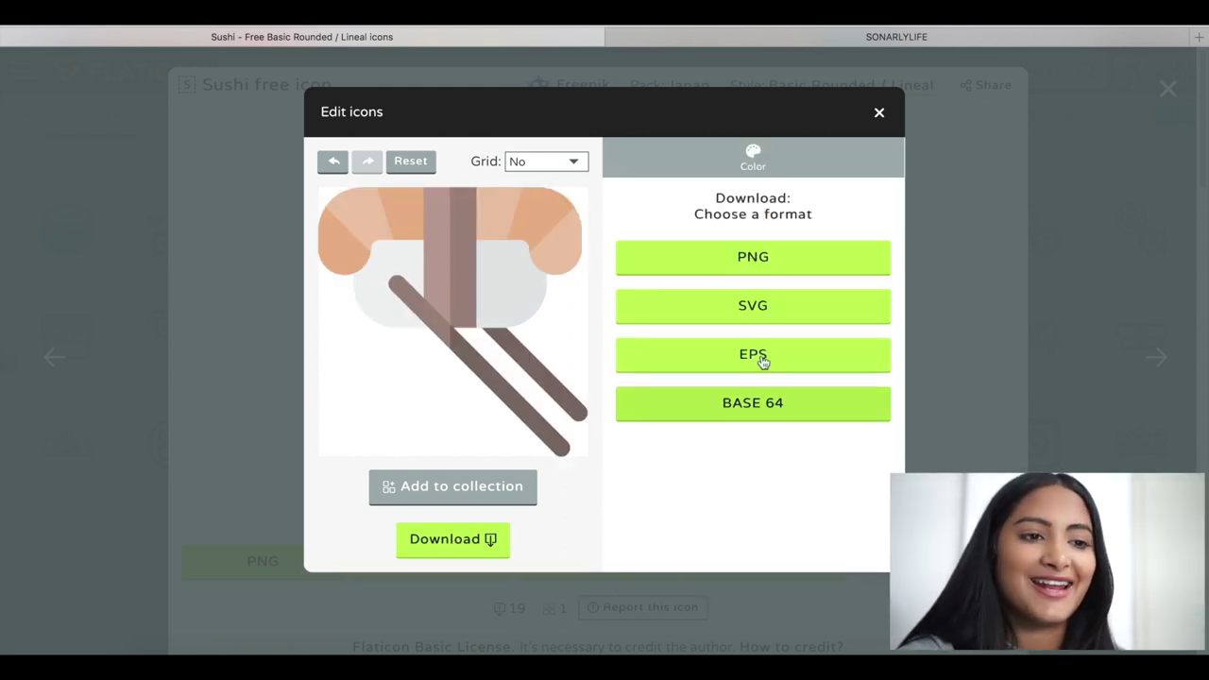
{"action": "left_click", "coordinate": [770, 260]}
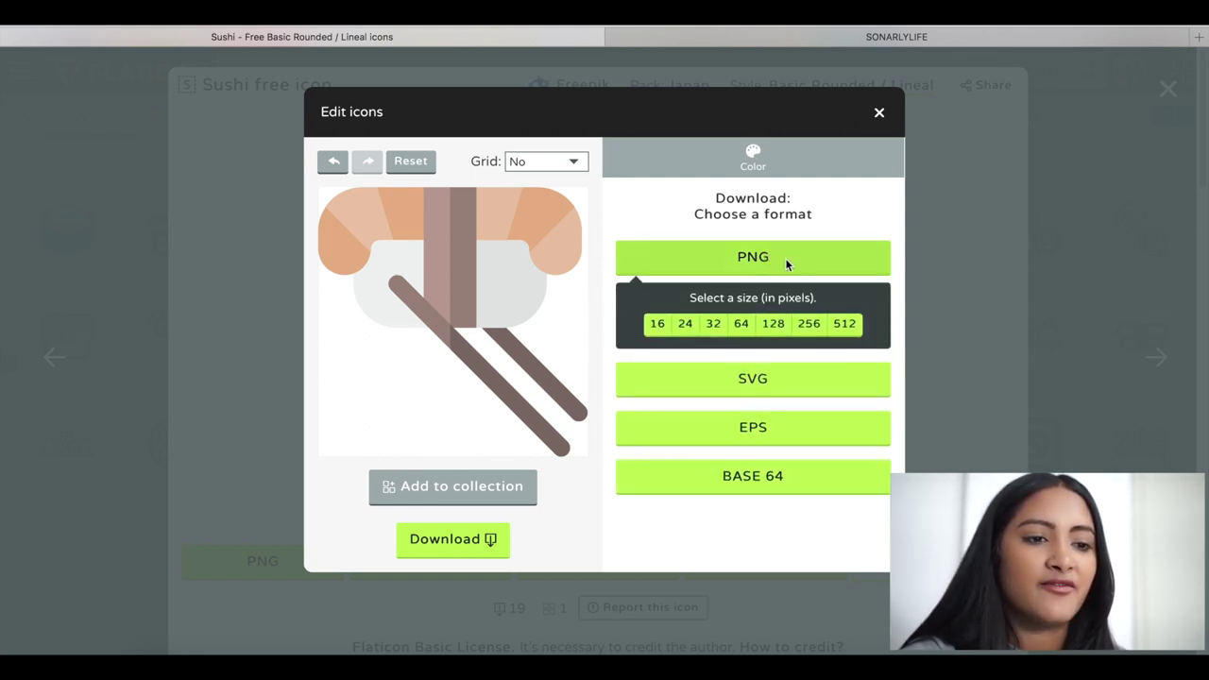
{"action": "left_click", "coordinate": [848, 324]}
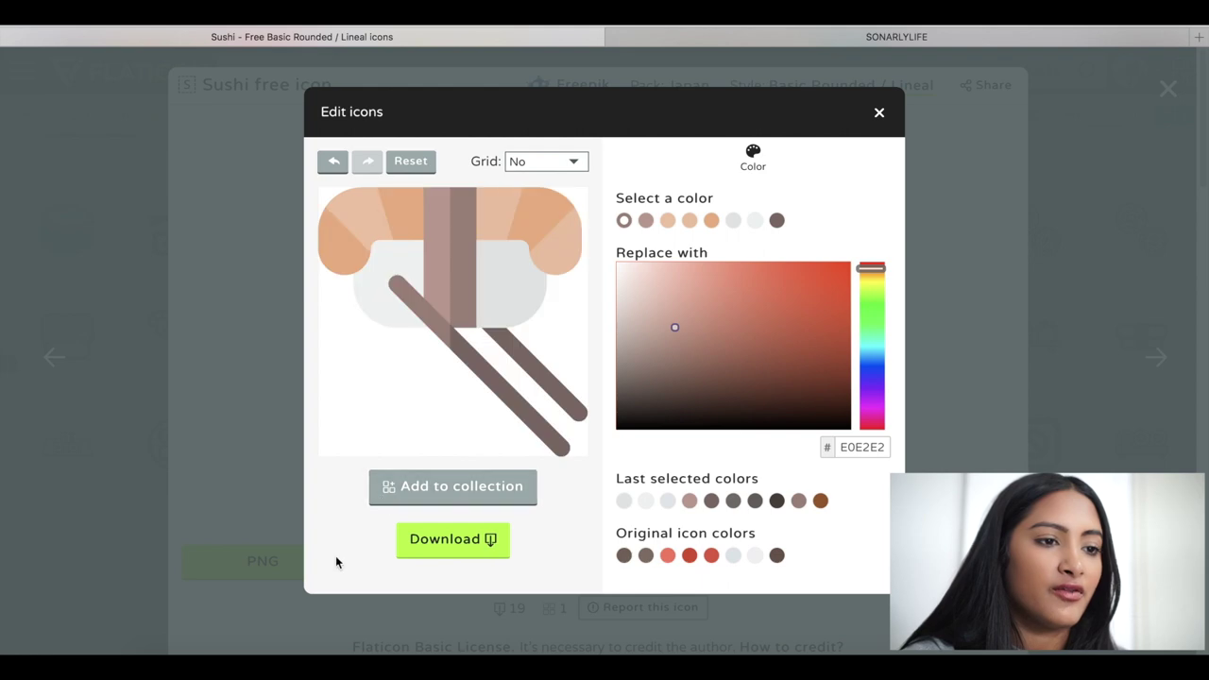
Step: Drag sushi.png from the Downloads folder onto the Untitled-5 story canvas
{"action": "left_click", "coordinate": [230, 666]}
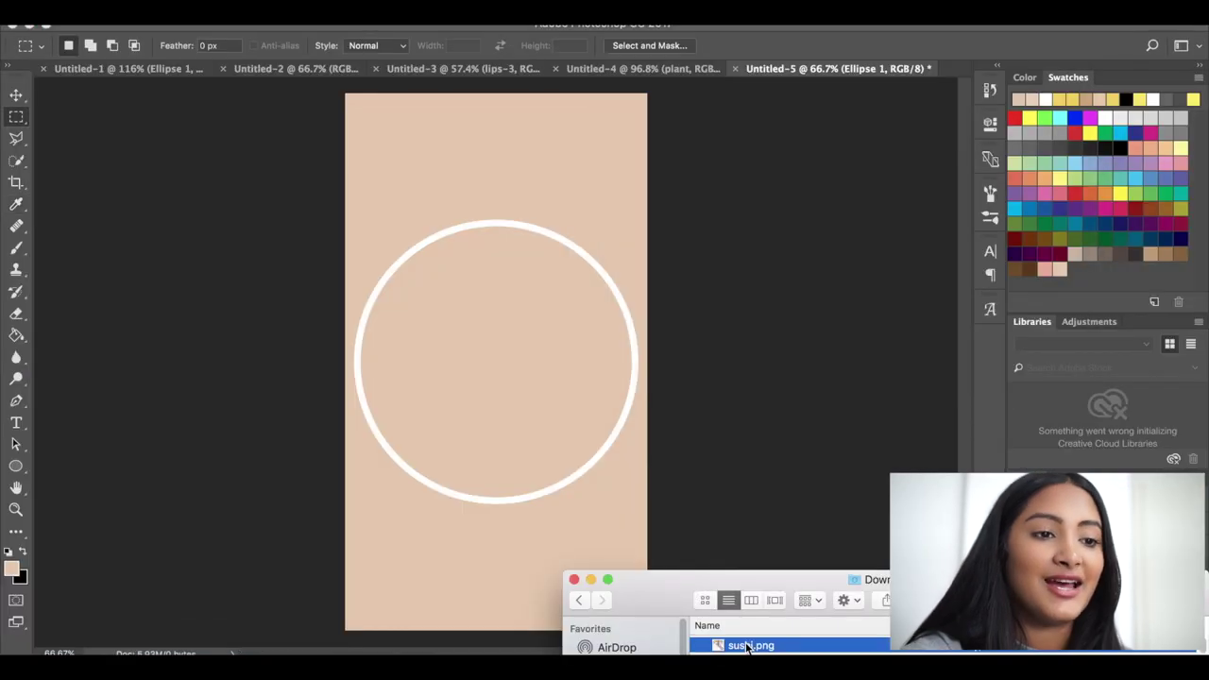
{"action": "left_click", "coordinate": [294, 594]}
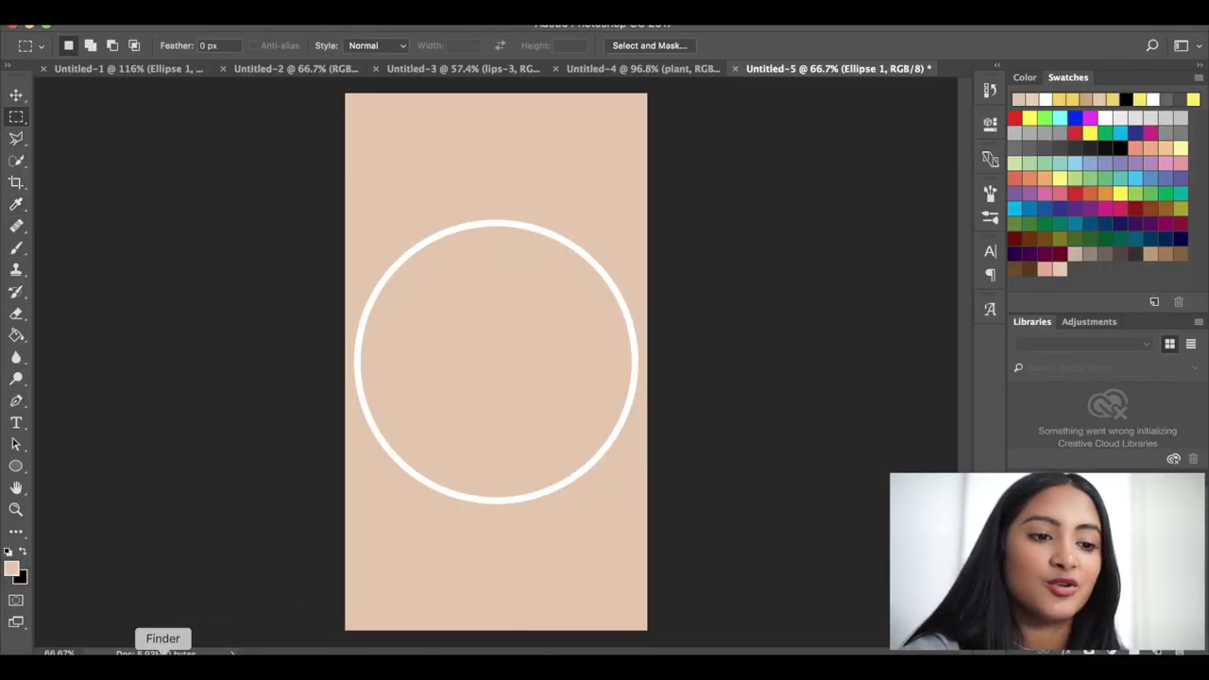
{"action": "left_click", "coordinate": [162, 666]}
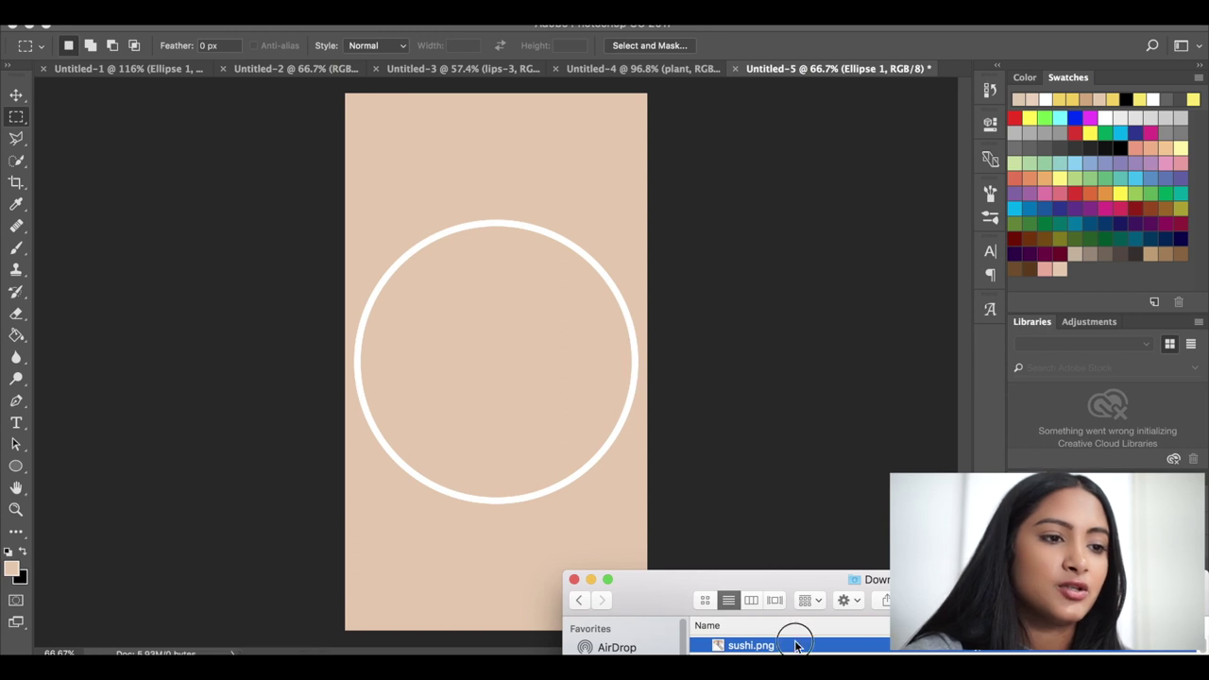
{"action": "left_click_drag", "start_coordinate": [795, 645], "coordinate": [529, 344]}
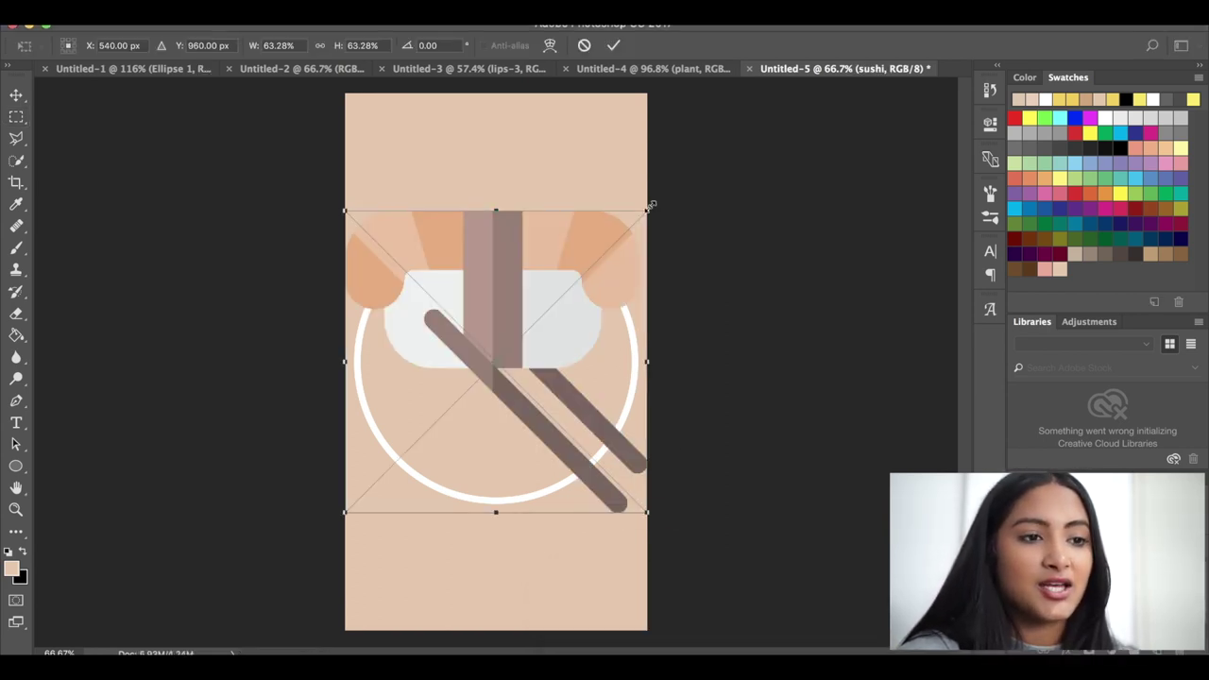
Step: Scale the sushi icon to about 39% and centre it inside the white circle
{"action": "left_click_drag", "start_coordinate": [650, 205], "coordinate": [533, 324]}
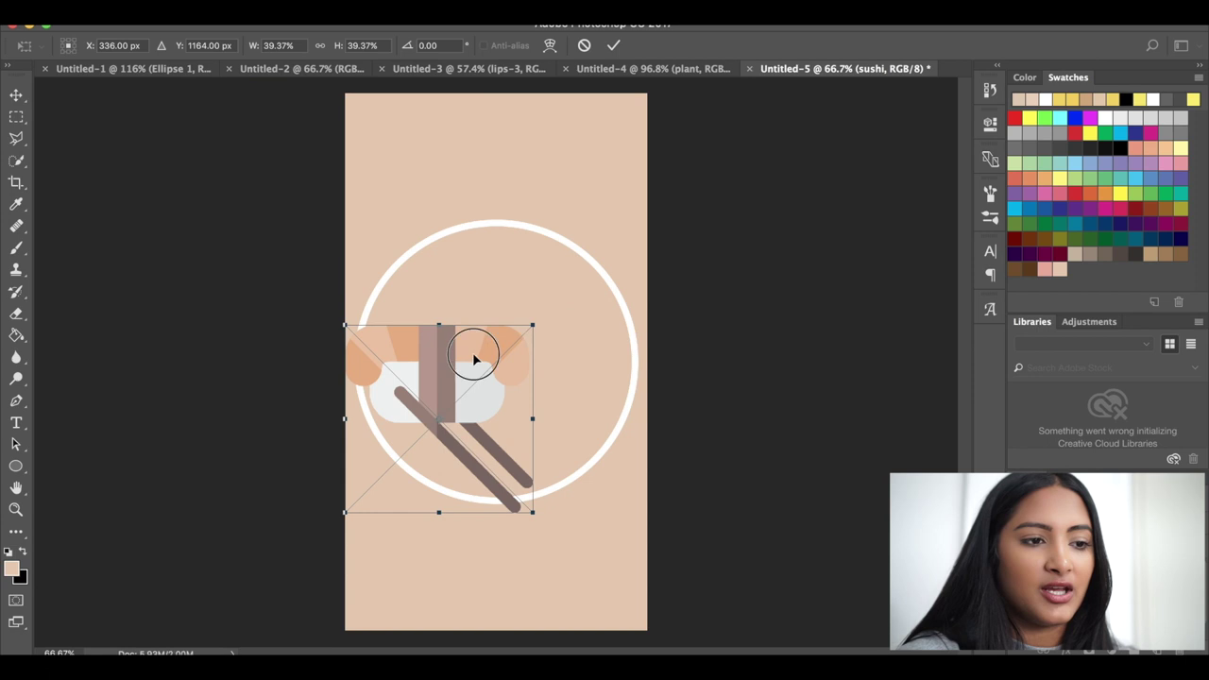
{"action": "left_click_drag", "start_coordinate": [475, 352], "coordinate": [523, 316]}
{"action": "key", "text": "Return"}
Step: Save the story as a PNG named Sushi Highlight.png on the Desktop with default PNG options
{"action": "key", "text": "m"}
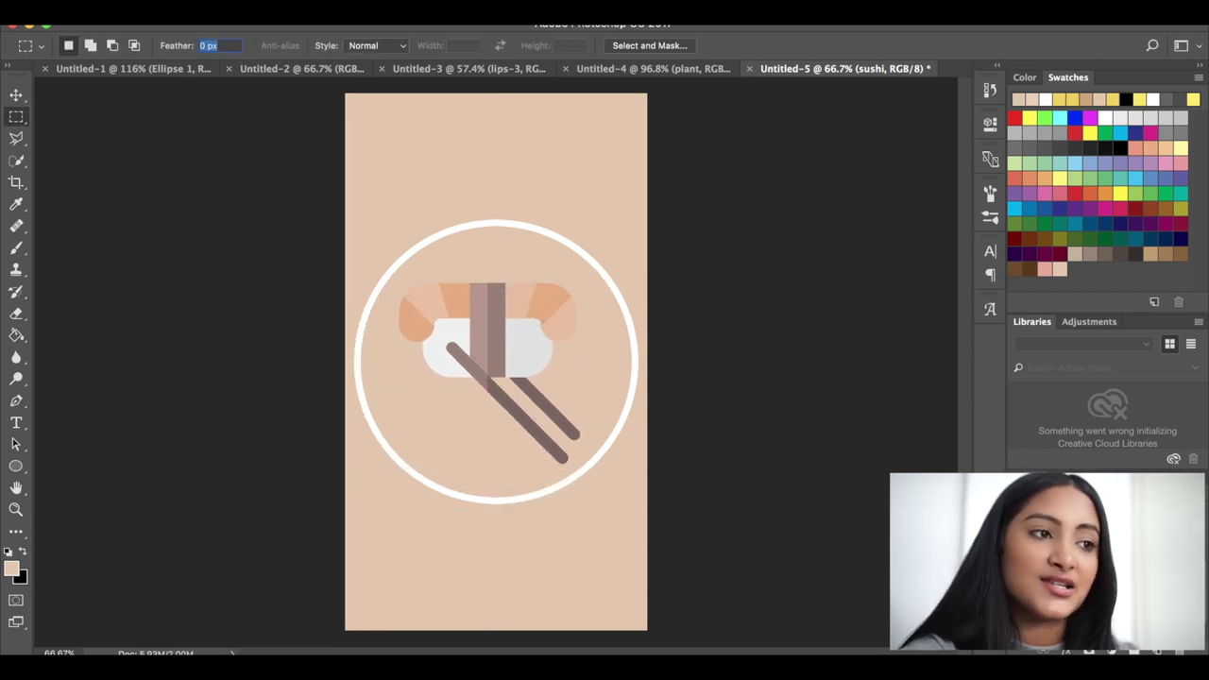
{"action": "left_click", "coordinate": [156, 7]}
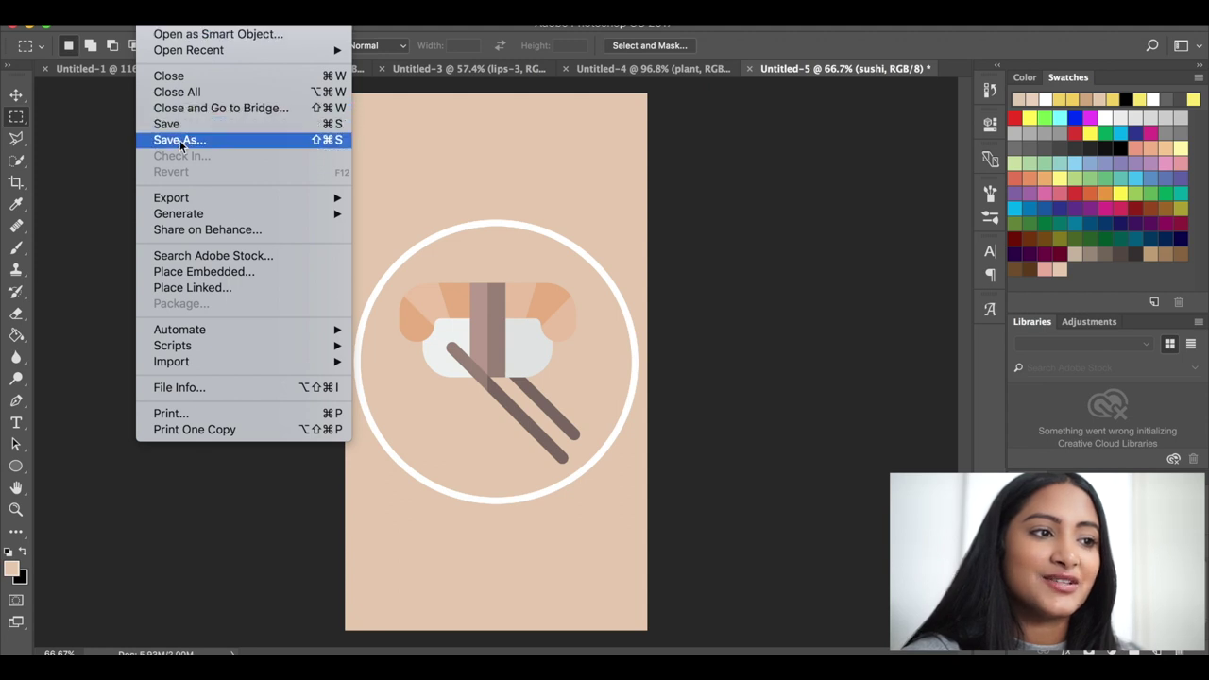
{"action": "left_click", "coordinate": [247, 140]}
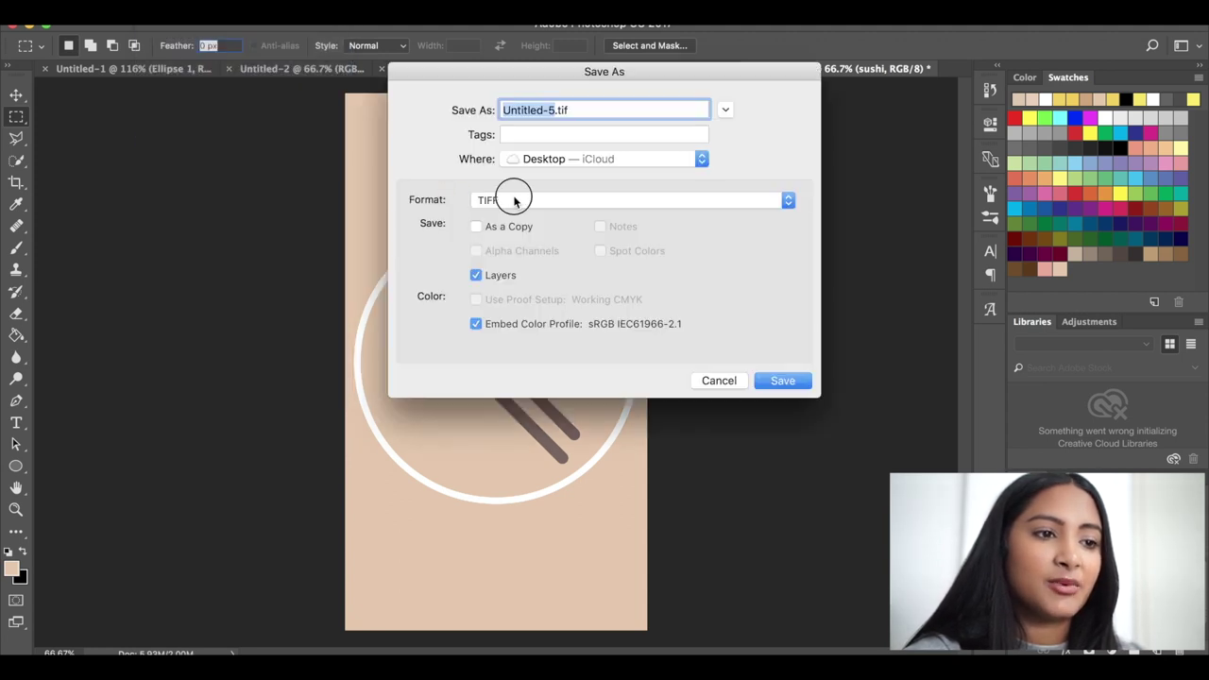
{"action": "left_click", "coordinate": [514, 200]}
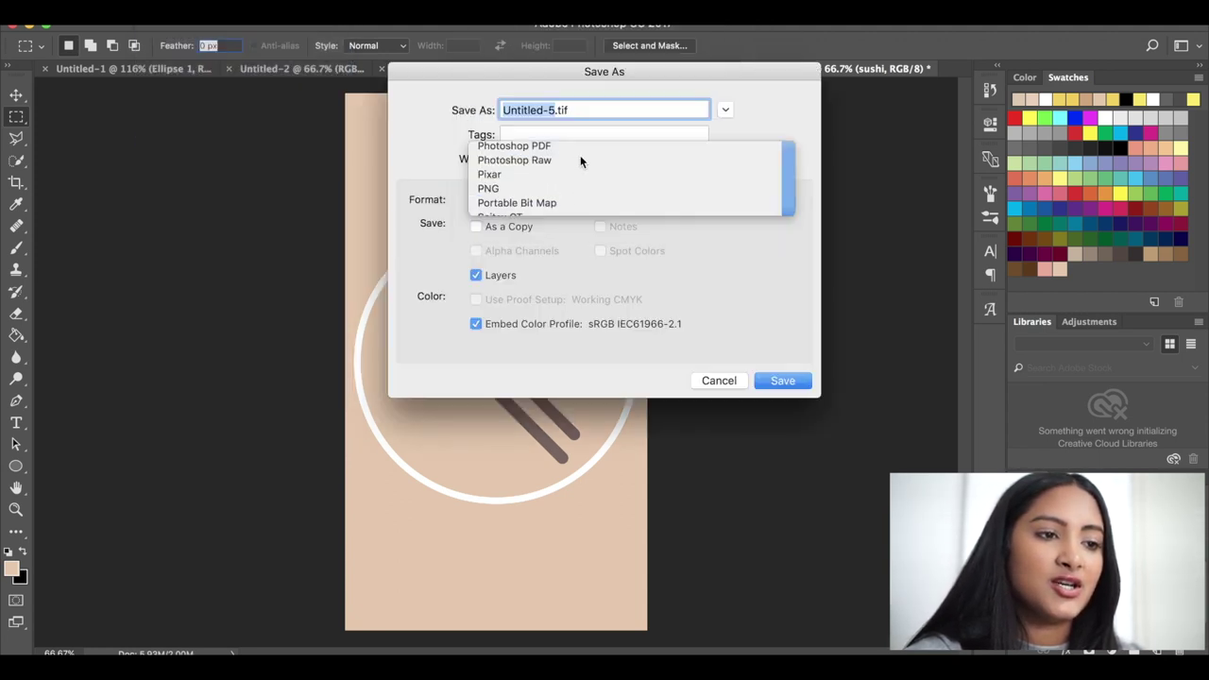
{"action": "left_click", "coordinate": [583, 161]}
{"action": "key", "text": "BackSpace"}
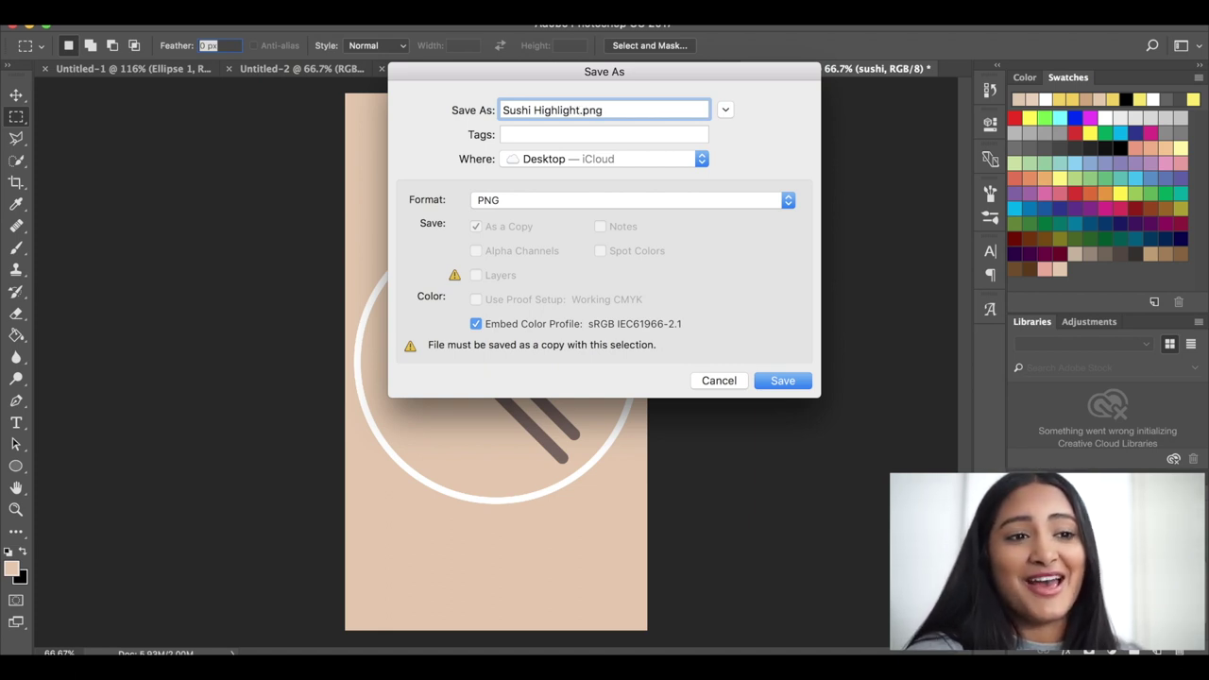
{"action": "key", "text": "Return"}
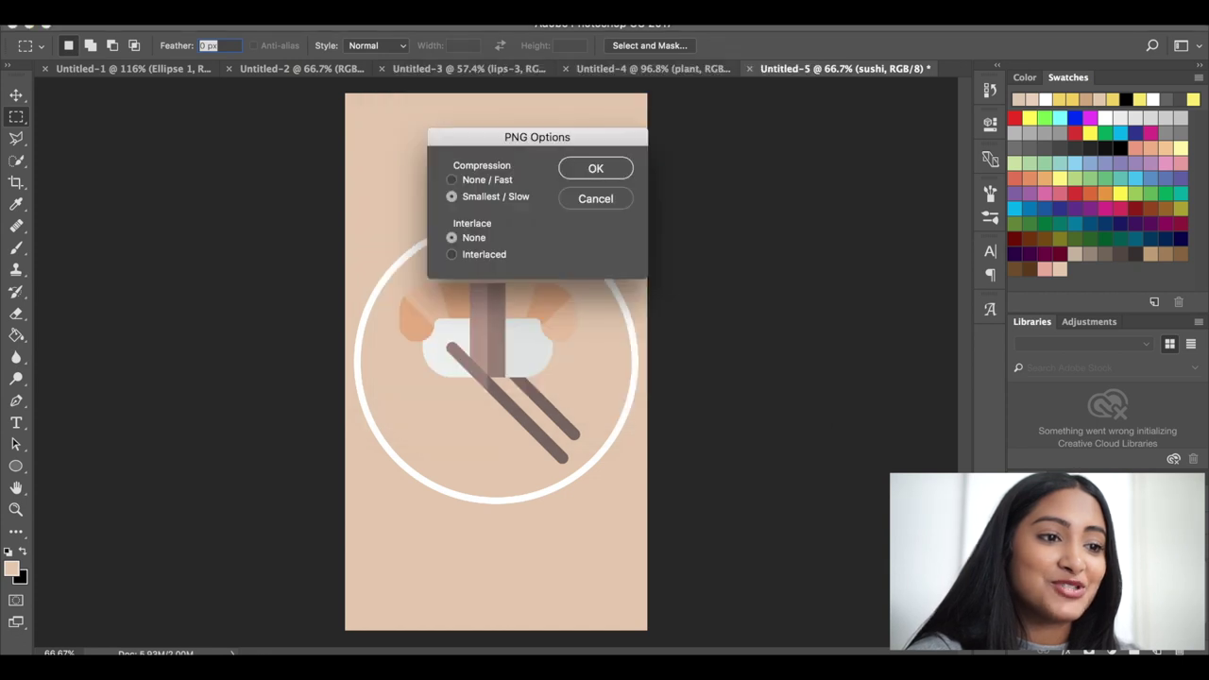
{"action": "key", "text": "Return"}
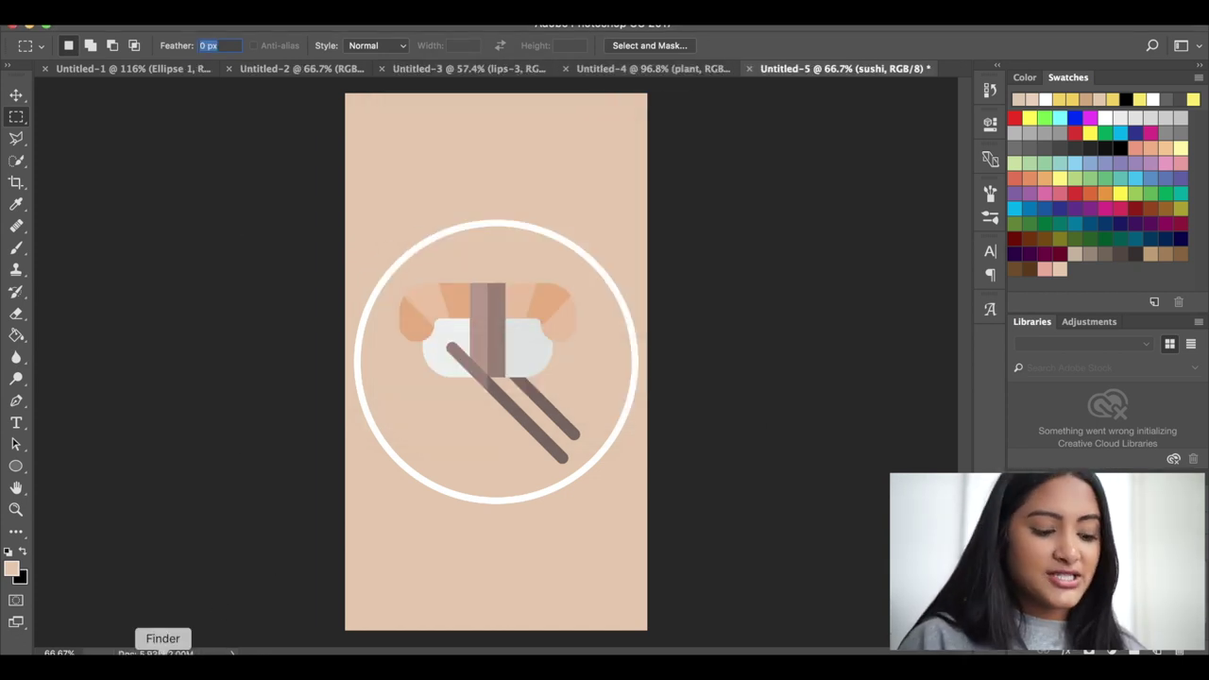
Step: AirDrop Sushi Highlight.png from the Desktop to the nearby iPhone
{"action": "left_click", "coordinate": [162, 661]}
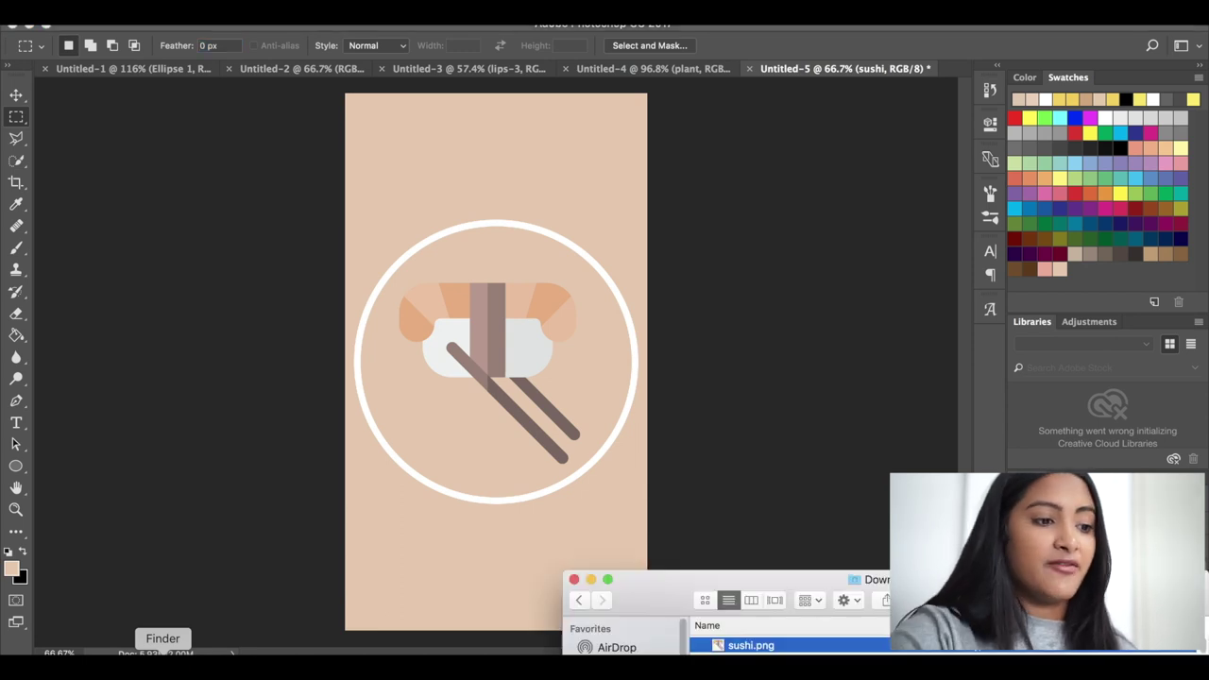
{"action": "left_click_drag", "start_coordinate": [756, 574], "coordinate": [760, 475]}
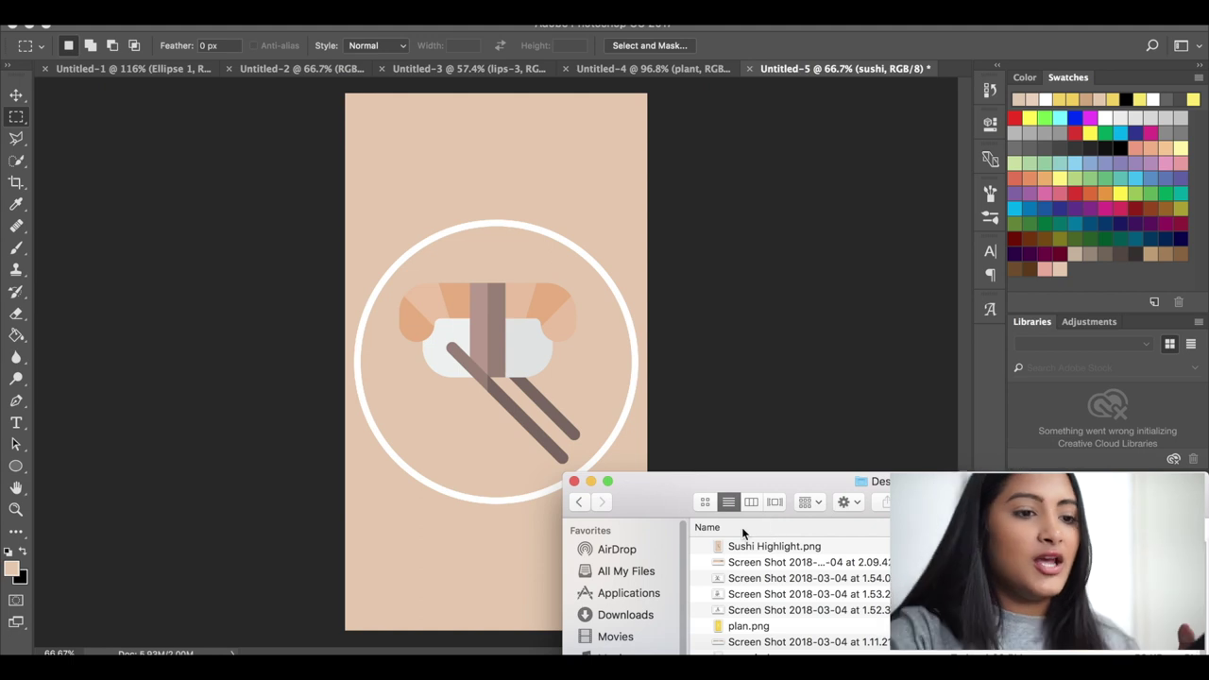
{"action": "left_click", "coordinate": [772, 546]}
{"action": "left_click_drag", "start_coordinate": [781, 549], "coordinate": [952, 424]}
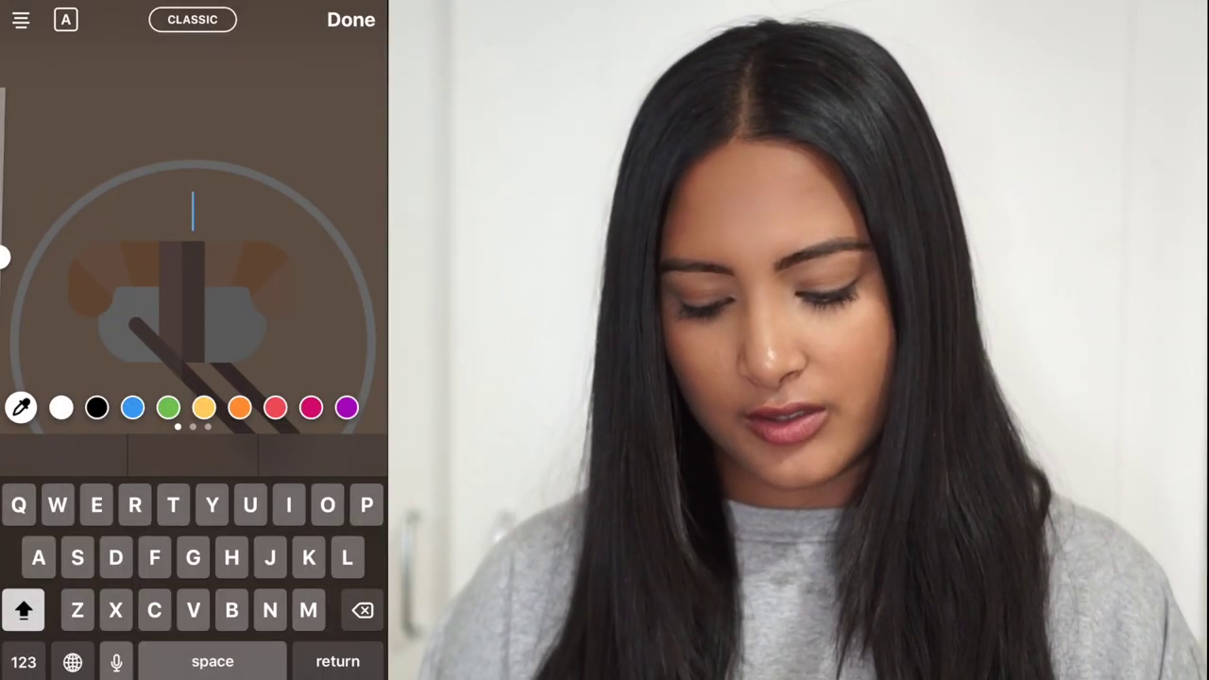
Step: Caption the story "ARE Y'ALL SURPRISED THAT MY ICON FOR FOOD IS SUSHI??😂😋" with a white text background
{"action": "type", "text": "ARE Y'ALL SURPRISED THAT I"}
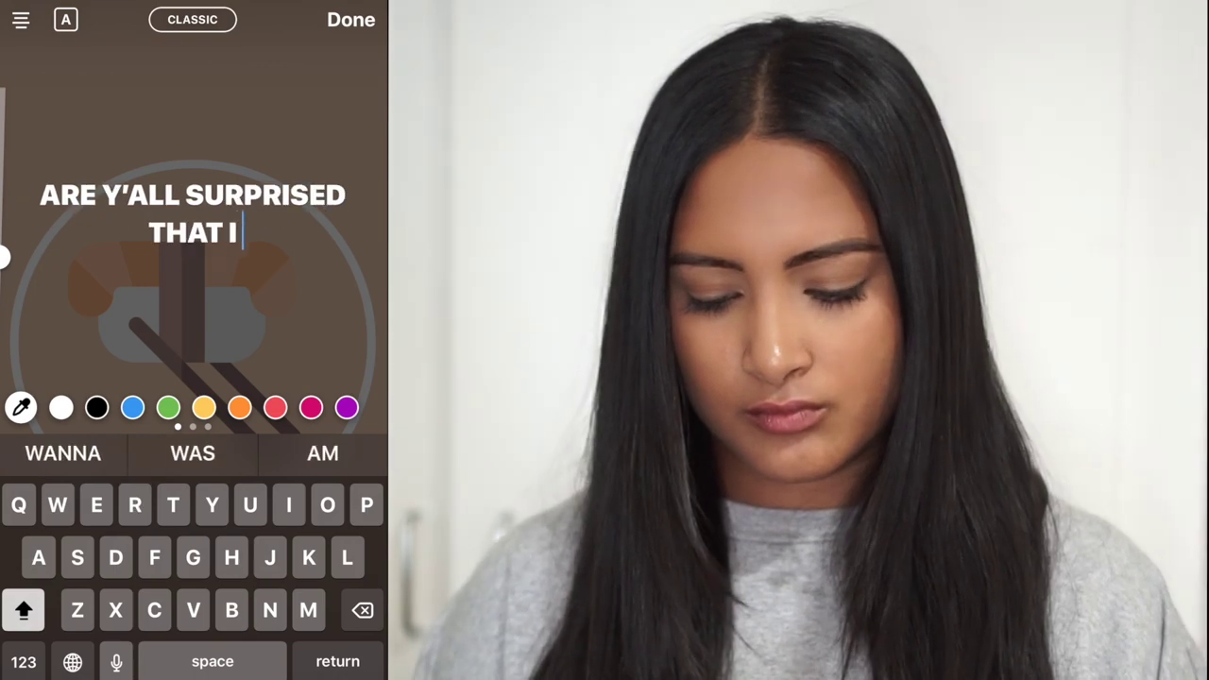
{"action": "key", "text": "BackSpace"}
{"action": "key", "text": "BackSpace"}
{"action": "type", "text": "MY ICON FOR FOOD IS SUSHI??😂😋"}
{"action": "left_click", "coordinate": [65, 19]}
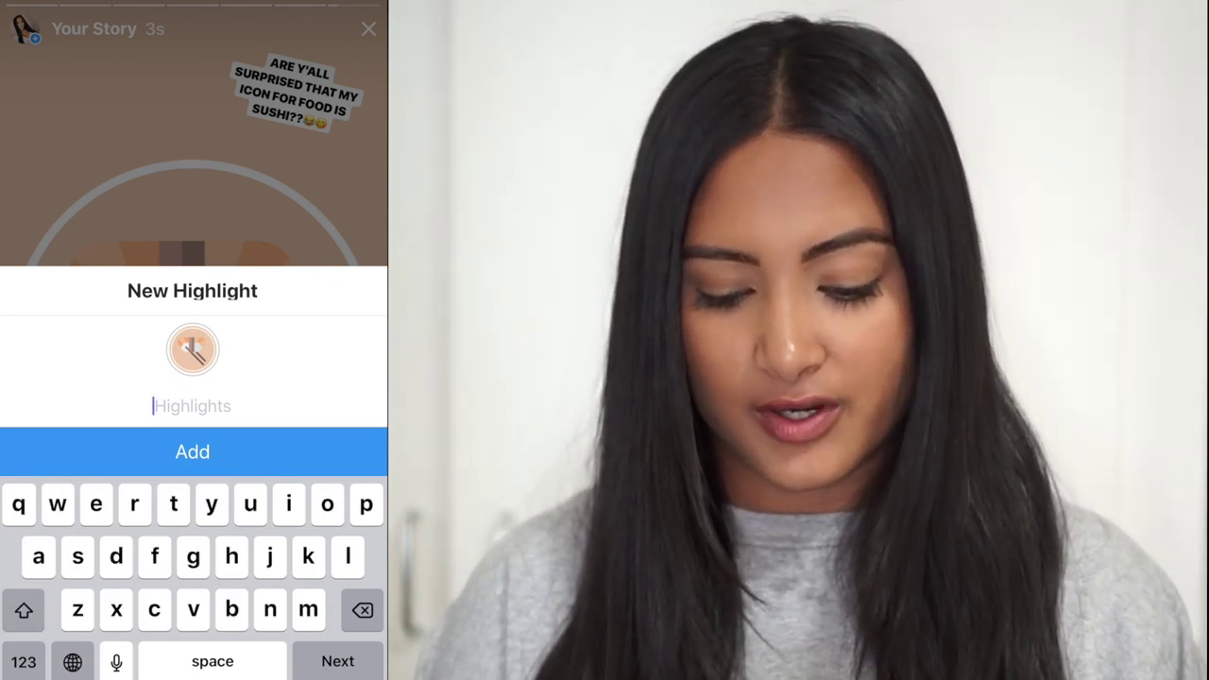
Step: Create a highlight named foodie with the sushi story and open it from the profile
{"action": "type", "text": "foodie"}
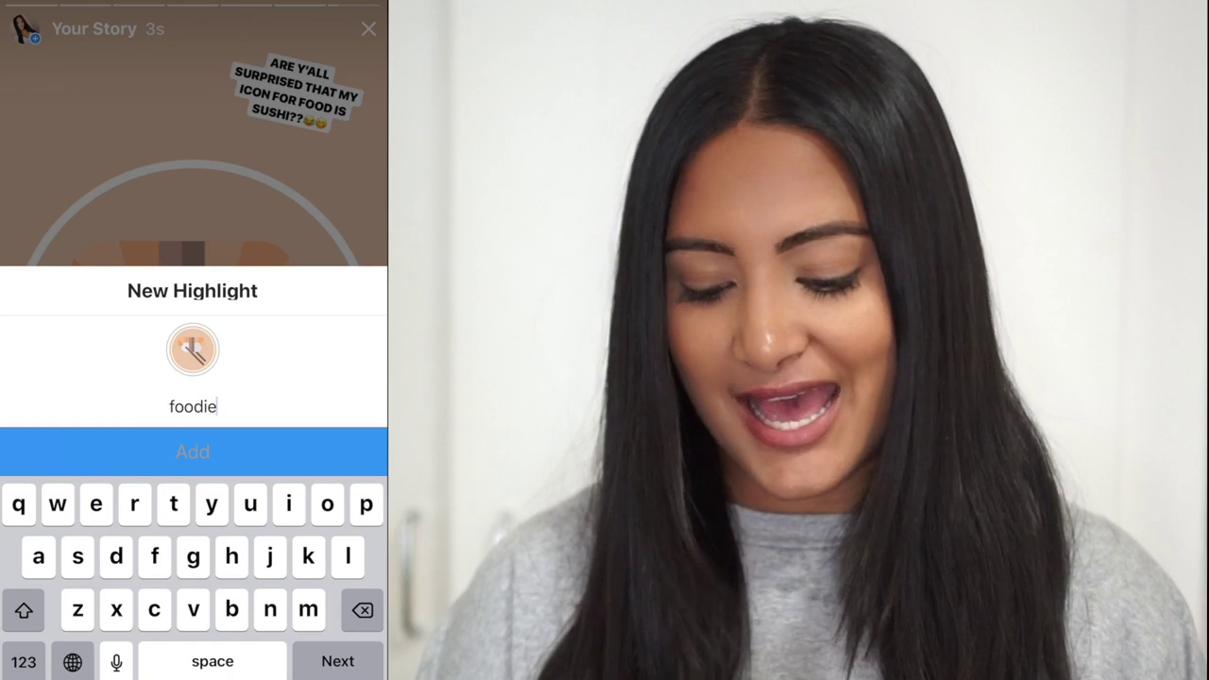
{"action": "left_click", "coordinate": [193, 452]}
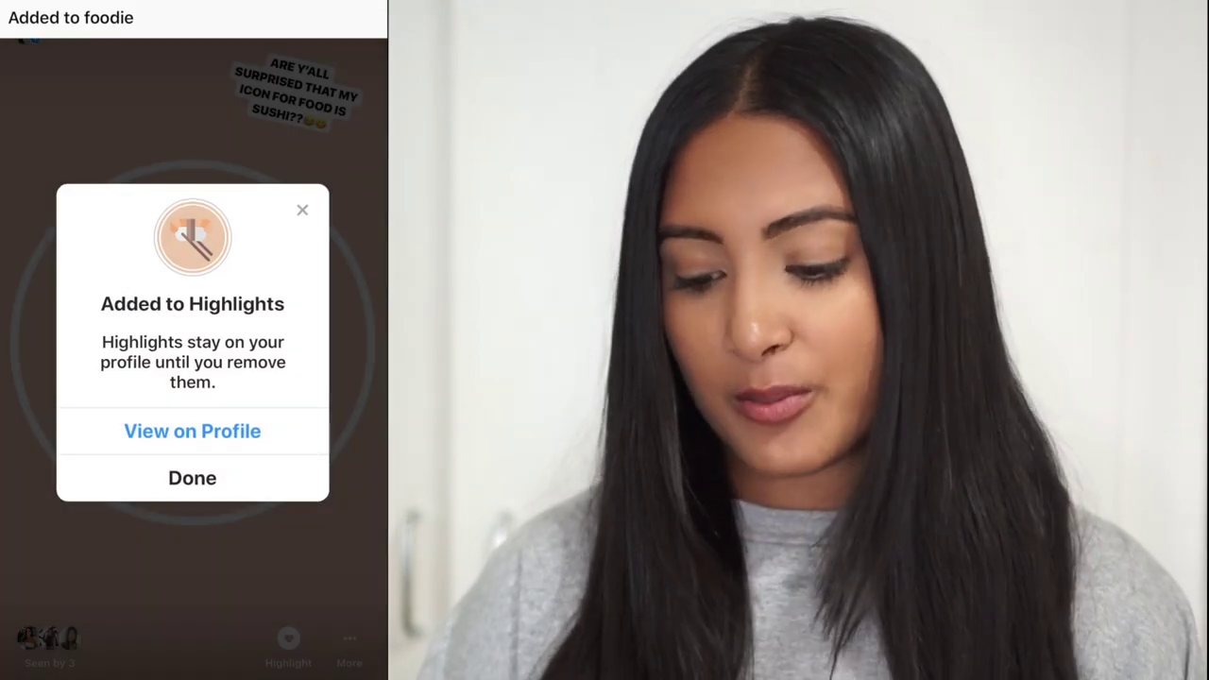
{"action": "left_click", "coordinate": [193, 431]}
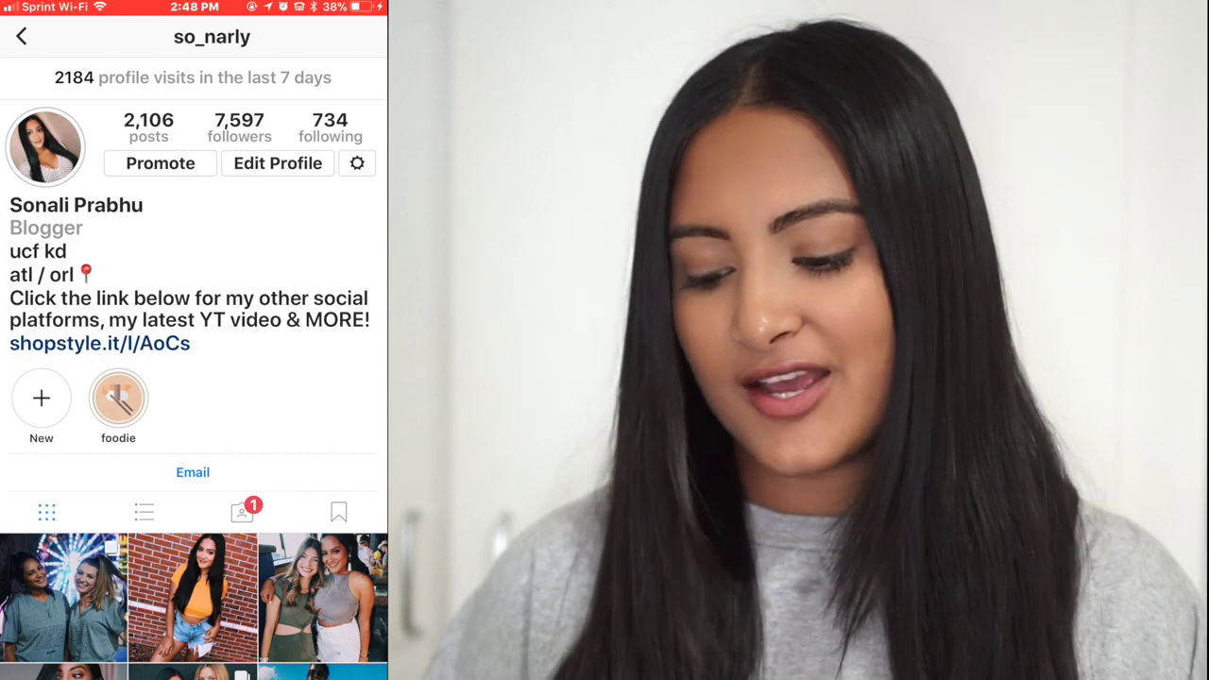
{"action": "left_click", "coordinate": [118, 398]}
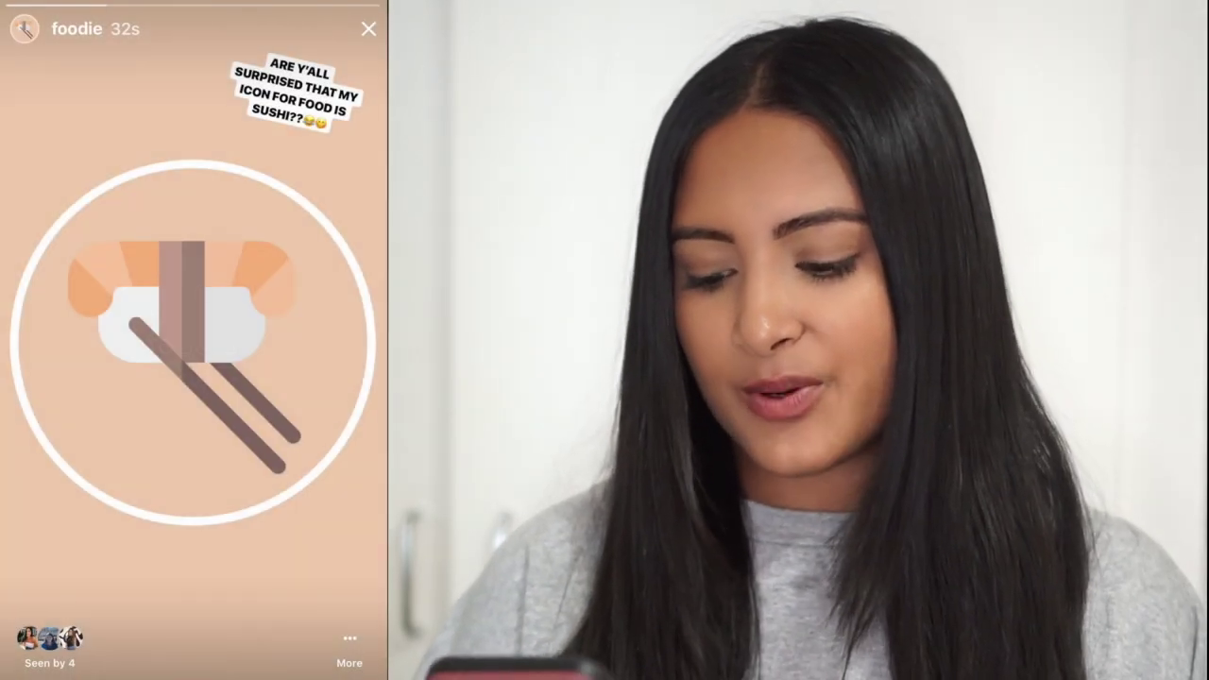
Step: Edit the foodie highlight and scroll back through the story archive to older food stories
{"action": "left_click", "coordinate": [349, 652]}
{"action": "left_click", "coordinate": [194, 591]}
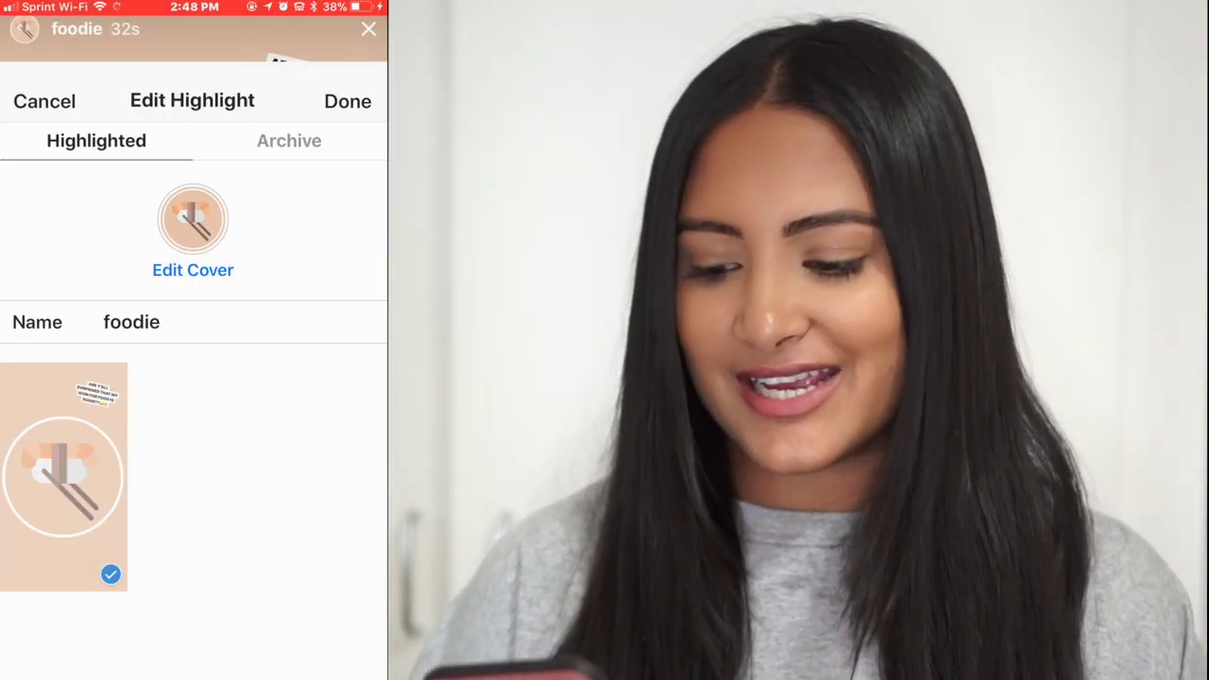
{"action": "left_click", "coordinate": [289, 75]}
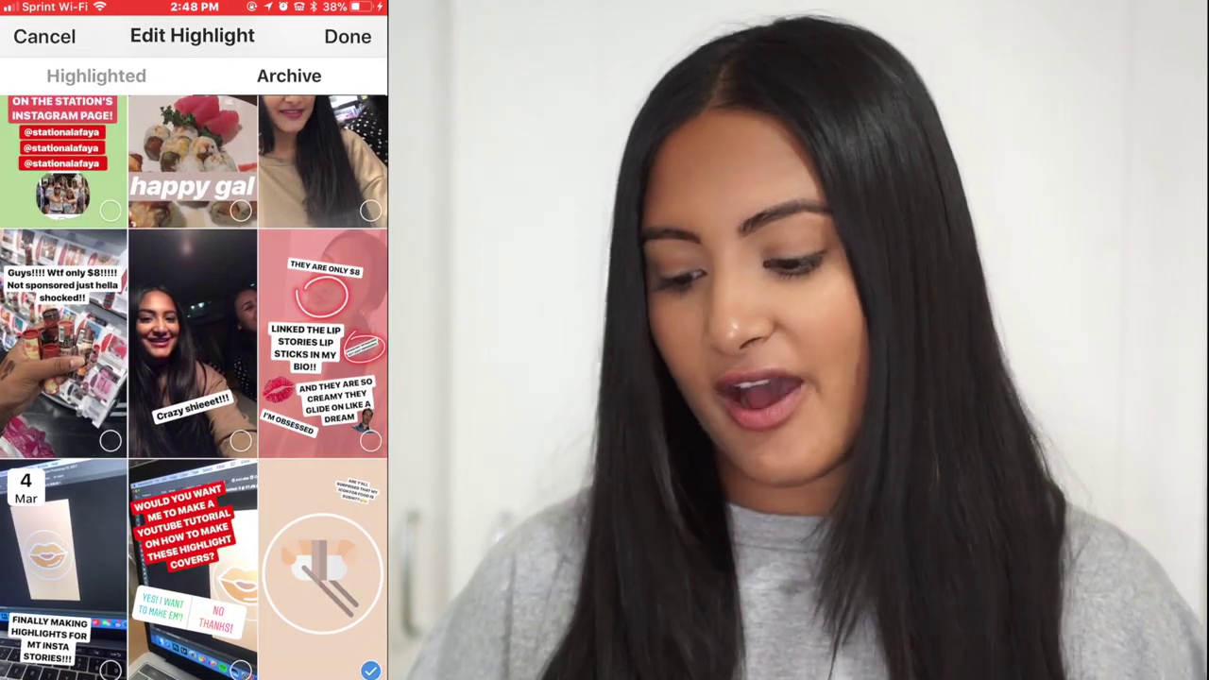
{"action": "scroll", "coordinate": [194, 387], "scroll_direction": "up", "scroll_amount": 5}
{"action": "scroll", "coordinate": [194, 387], "scroll_direction": "down", "scroll_amount": 1}
{"action": "scroll", "coordinate": [194, 387], "scroll_direction": "down", "scroll_amount": 2}
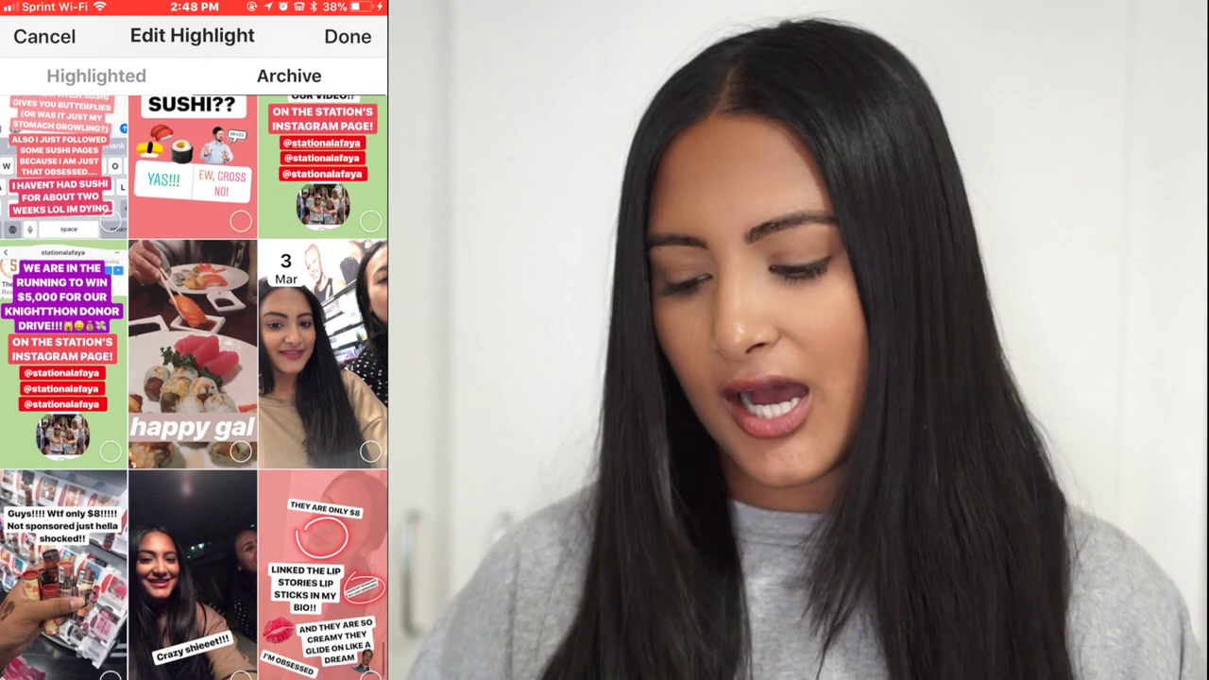
{"action": "scroll", "coordinate": [194, 387], "scroll_direction": "up", "scroll_amount": 1}
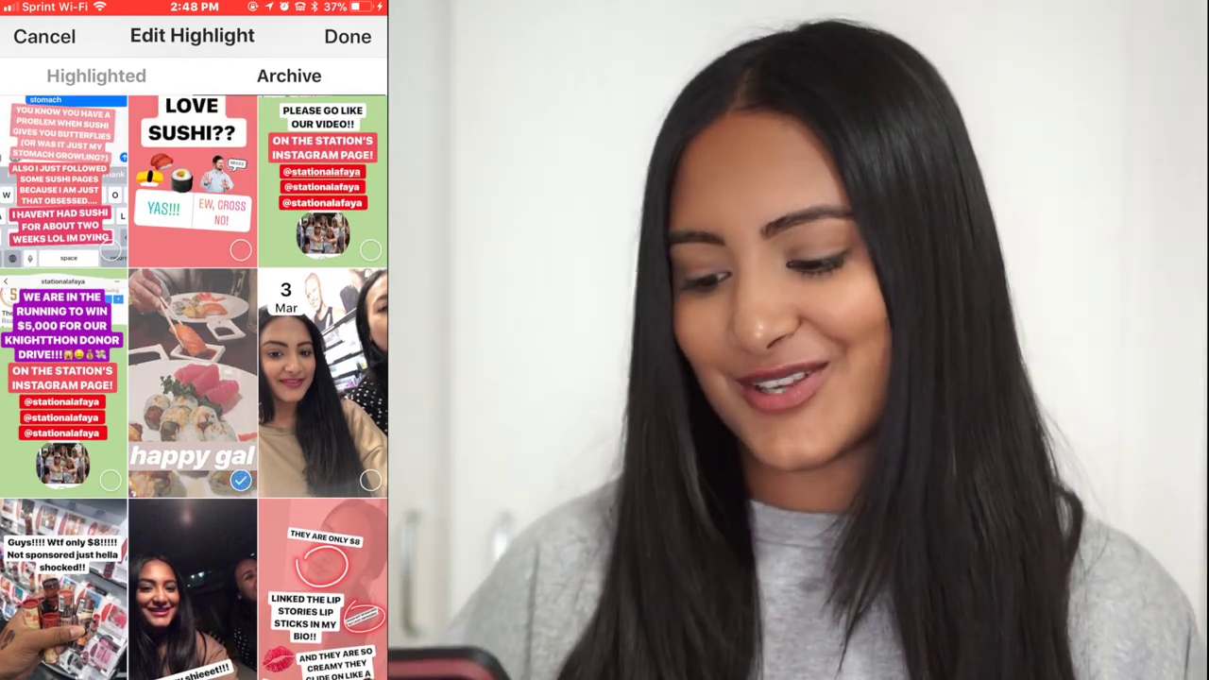
{"action": "scroll", "coordinate": [194, 387], "scroll_direction": "up", "scroll_amount": 4}
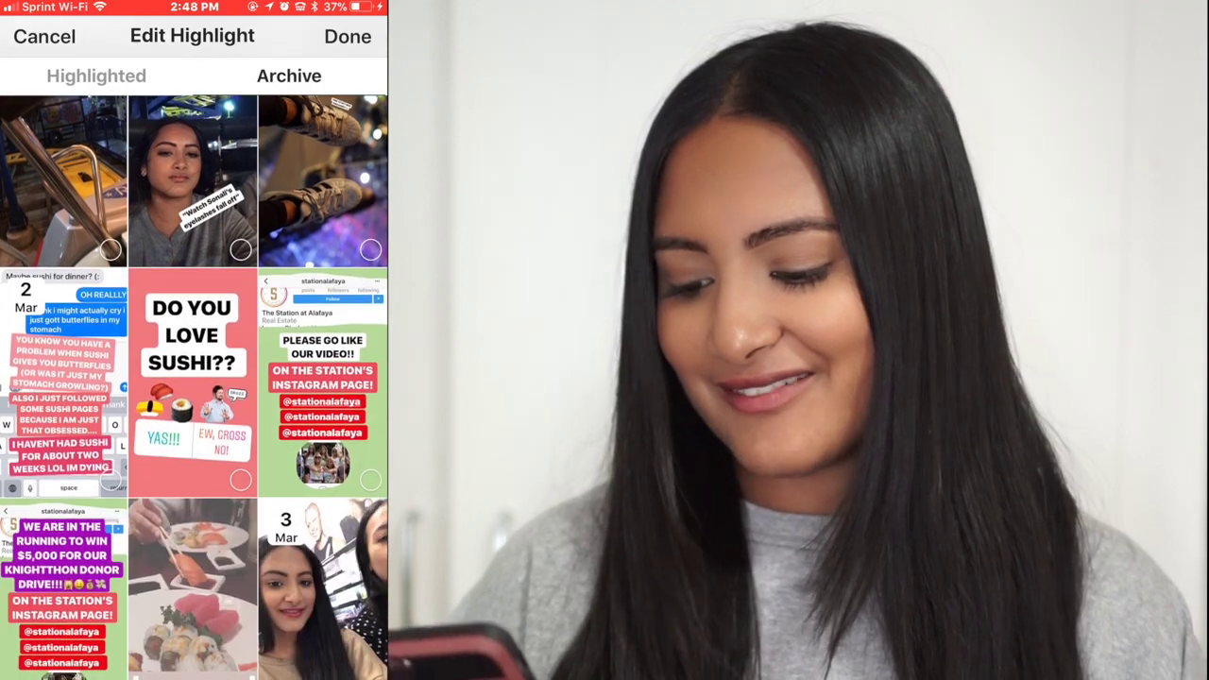
{"action": "scroll", "coordinate": [194, 387], "scroll_direction": "up", "scroll_amount": 6}
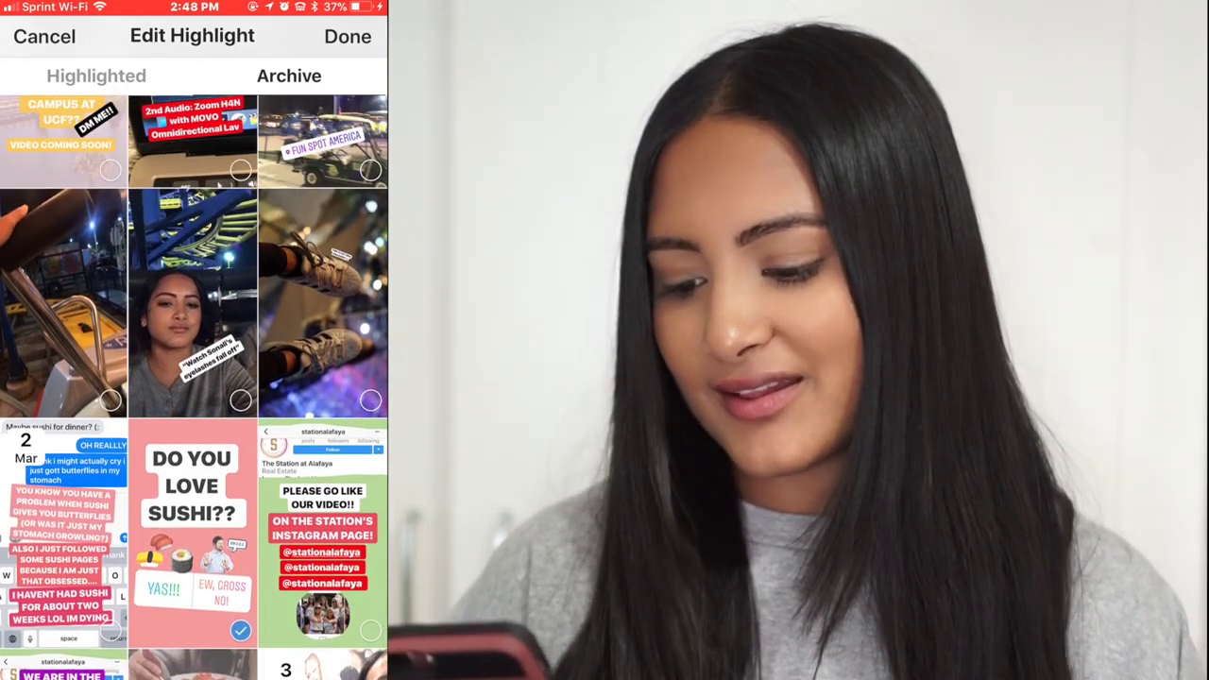
{"action": "scroll", "coordinate": [193, 387], "scroll_direction": "up", "scroll_amount": 10}
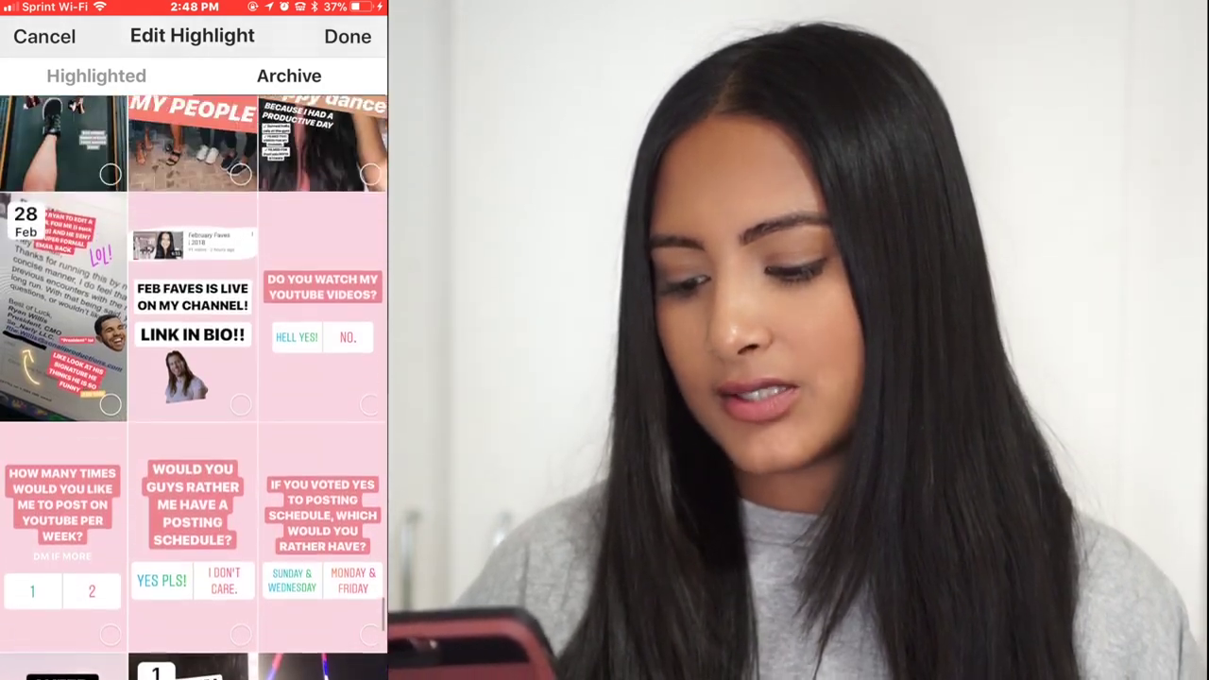
{"action": "scroll", "coordinate": [194, 388], "scroll_direction": "up", "scroll_amount": 15}
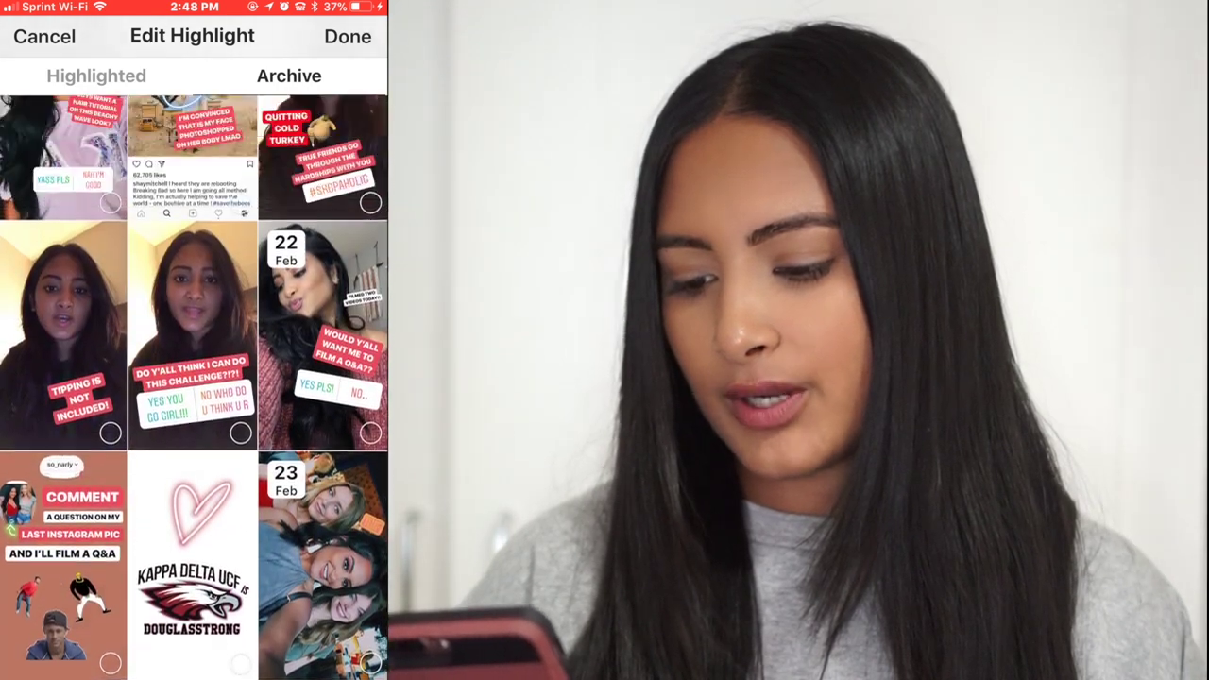
{"action": "scroll", "coordinate": [194, 387], "scroll_direction": "up", "scroll_amount": 15}
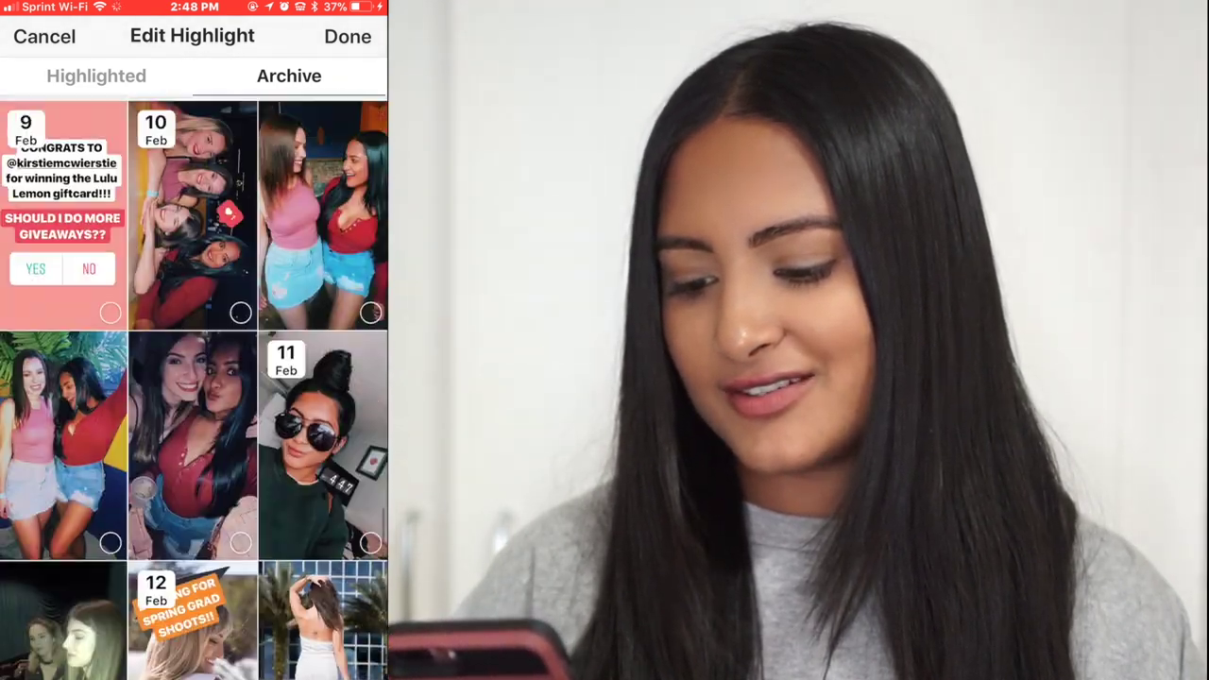
{"action": "scroll", "coordinate": [194, 388], "scroll_direction": "up", "scroll_amount": 15}
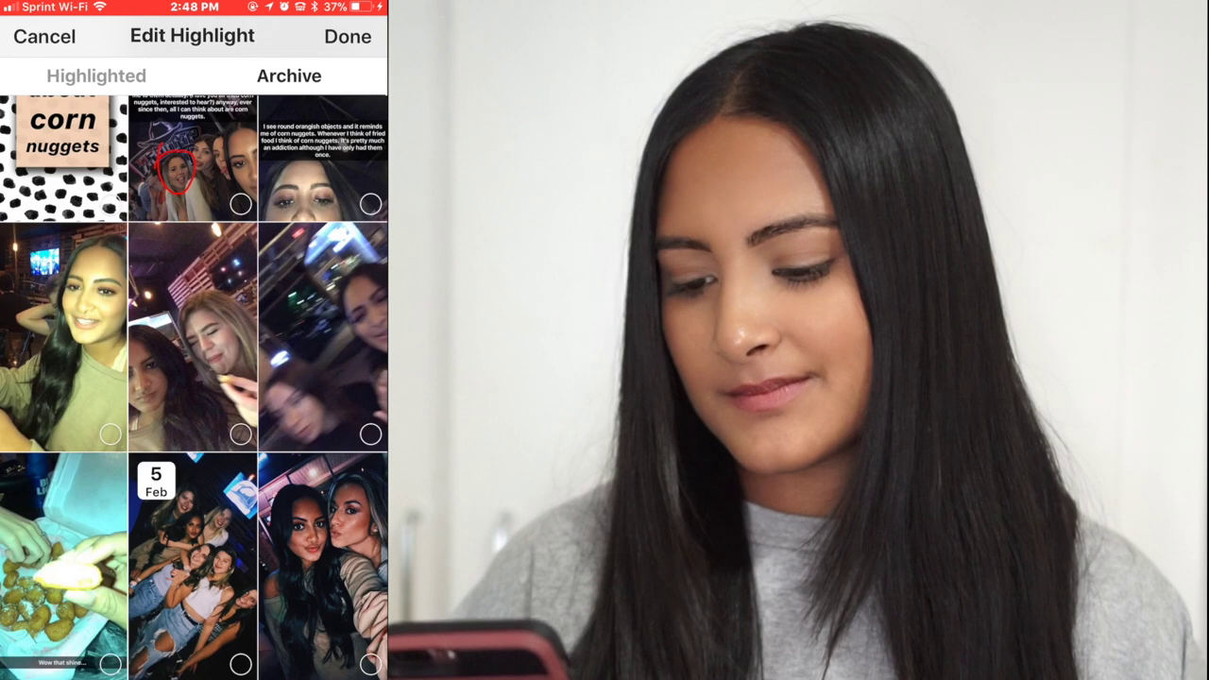
{"action": "scroll", "coordinate": [194, 387], "scroll_direction": "up", "scroll_amount": 2}
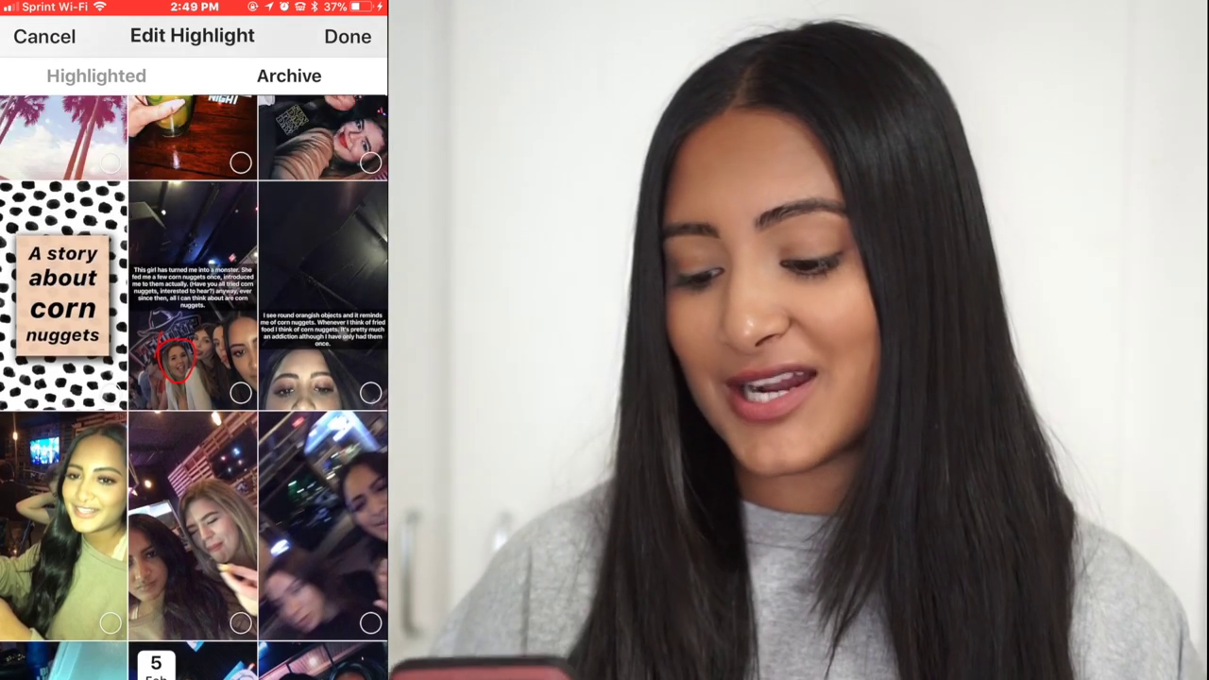
Step: Tick the three corn-nuggets stories and three more food stories, then save the highlight
{"action": "left_click", "coordinate": [63, 295]}
{"action": "left_click", "coordinate": [193, 295]}
{"action": "left_click", "coordinate": [322, 296]}
{"action": "left_click", "coordinate": [63, 527]}
{"action": "left_click", "coordinate": [192, 526]}
{"action": "left_click", "coordinate": [322, 527]}
{"action": "scroll", "coordinate": [194, 387], "scroll_direction": "down", "scroll_amount": 2}
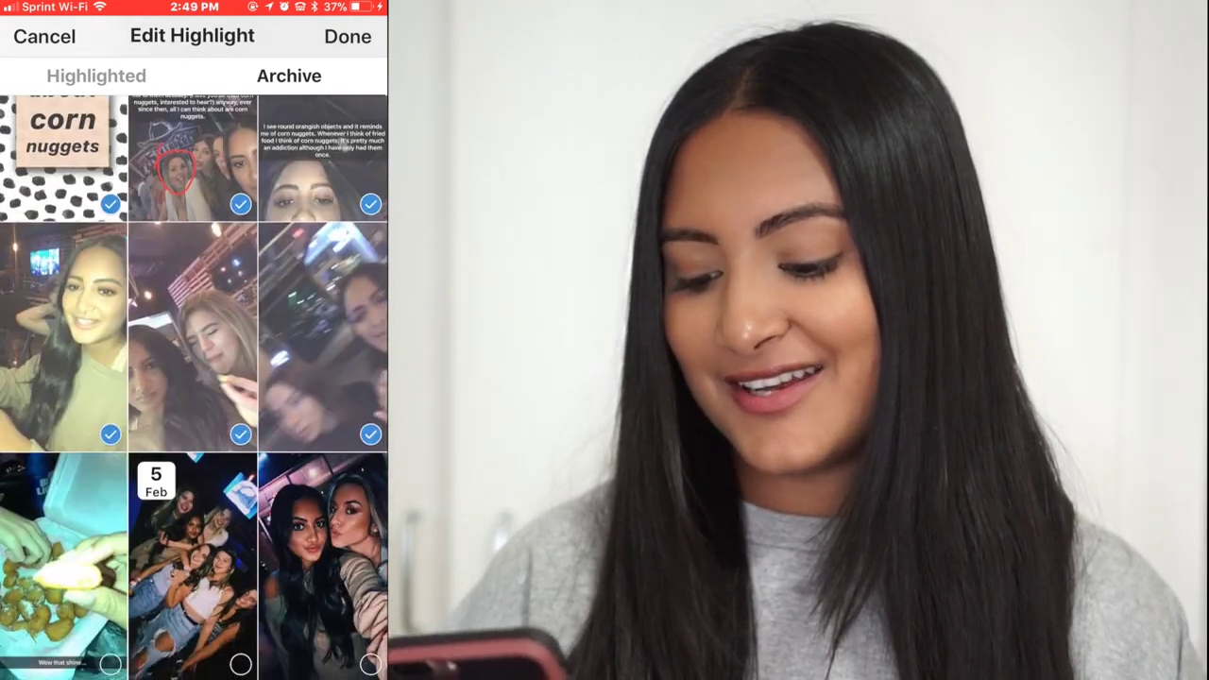
{"action": "scroll", "coordinate": [194, 387], "scroll_direction": "up", "scroll_amount": 10}
{"action": "left_click", "coordinate": [348, 35]}
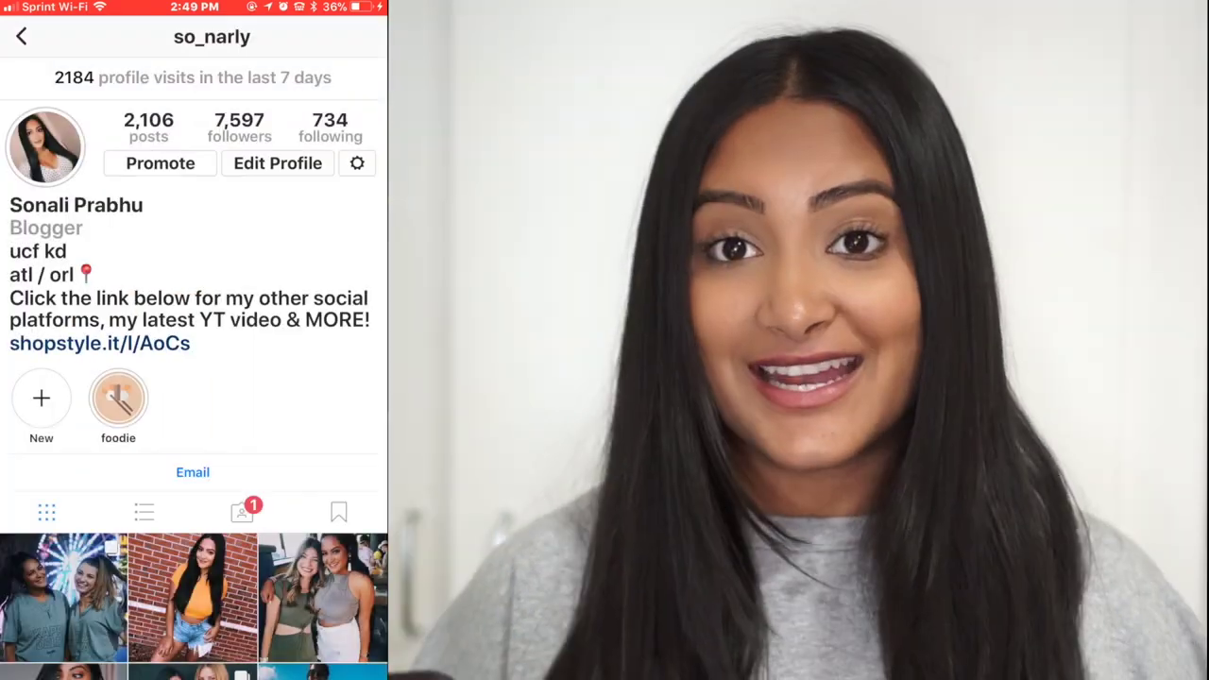